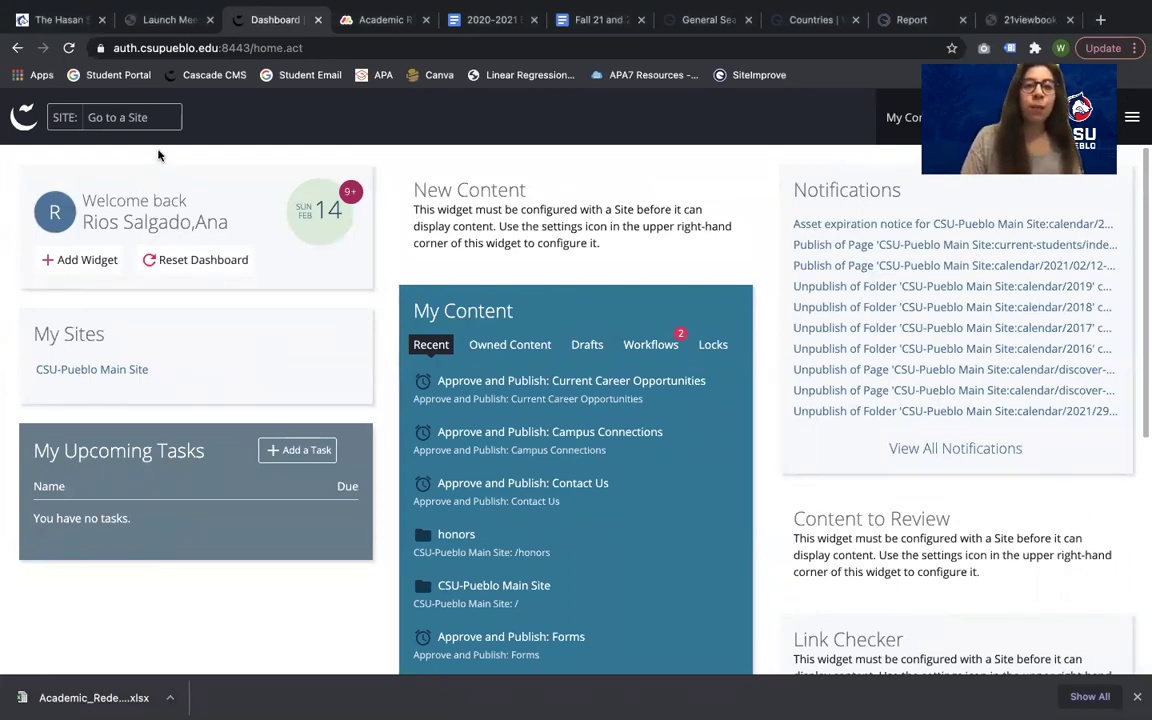
Open the residence-life-and-housing folder in the CSU-Pueblo Main Site.
{"action": "left_click", "coordinate": [140, 118]}
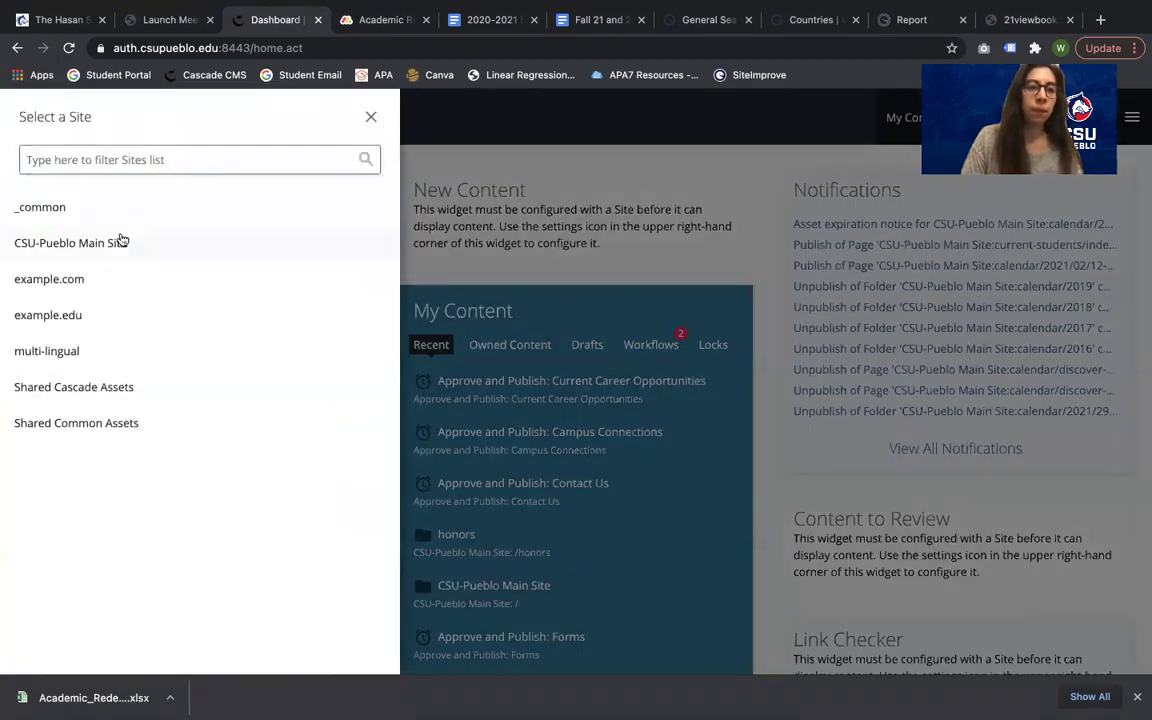
{"action": "left_click", "coordinate": [118, 242]}
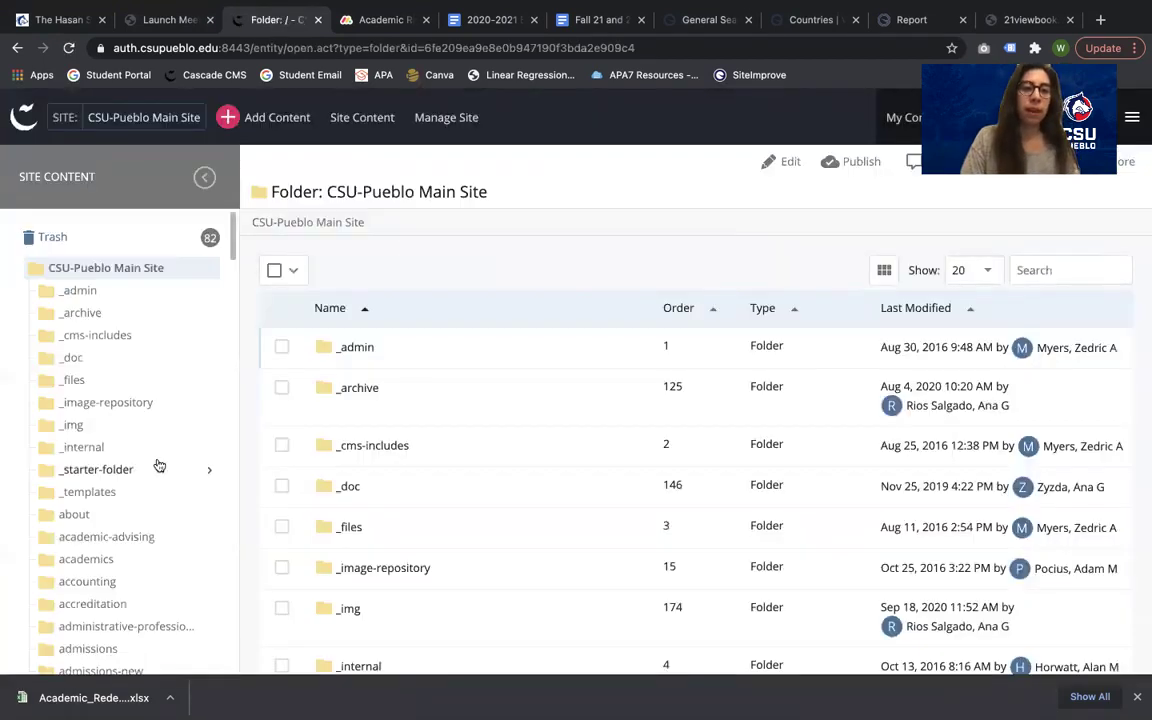
{"action": "scroll", "coordinate": [159, 465], "scroll_direction": "down", "scroll_amount": 15}
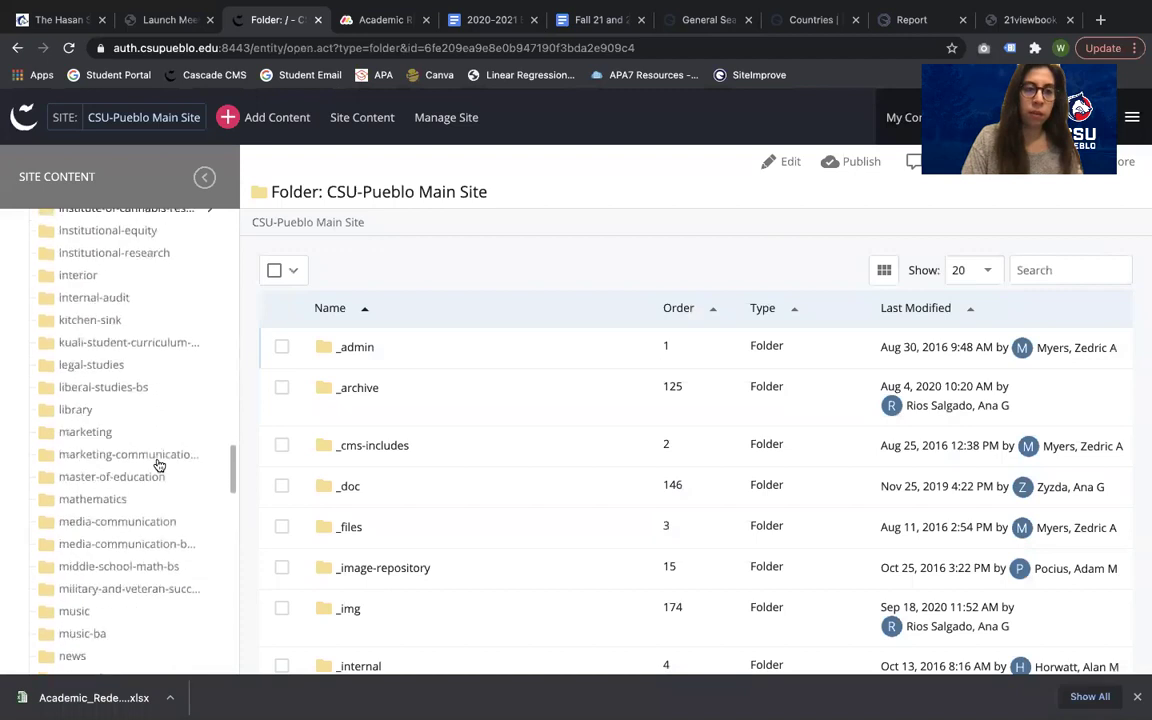
{"action": "scroll", "coordinate": [159, 465], "scroll_direction": "down", "scroll_amount": 15}
{"action": "scroll", "coordinate": [159, 465], "scroll_direction": "down", "scroll_amount": 10}
{"action": "scroll", "coordinate": [159, 465], "scroll_direction": "up", "scroll_amount": 5}
{"action": "scroll", "coordinate": [159, 465], "scroll_direction": "up", "scroll_amount": 5}
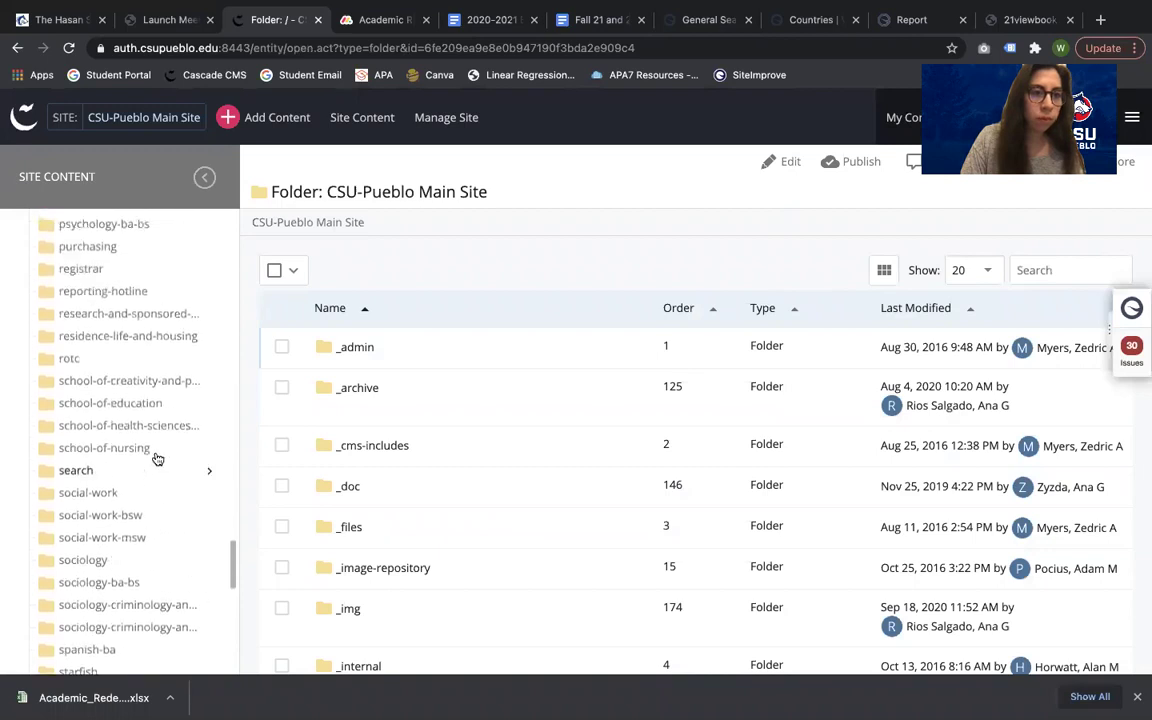
{"action": "scroll", "coordinate": [157, 459], "scroll_direction": "up", "scroll_amount": 1}
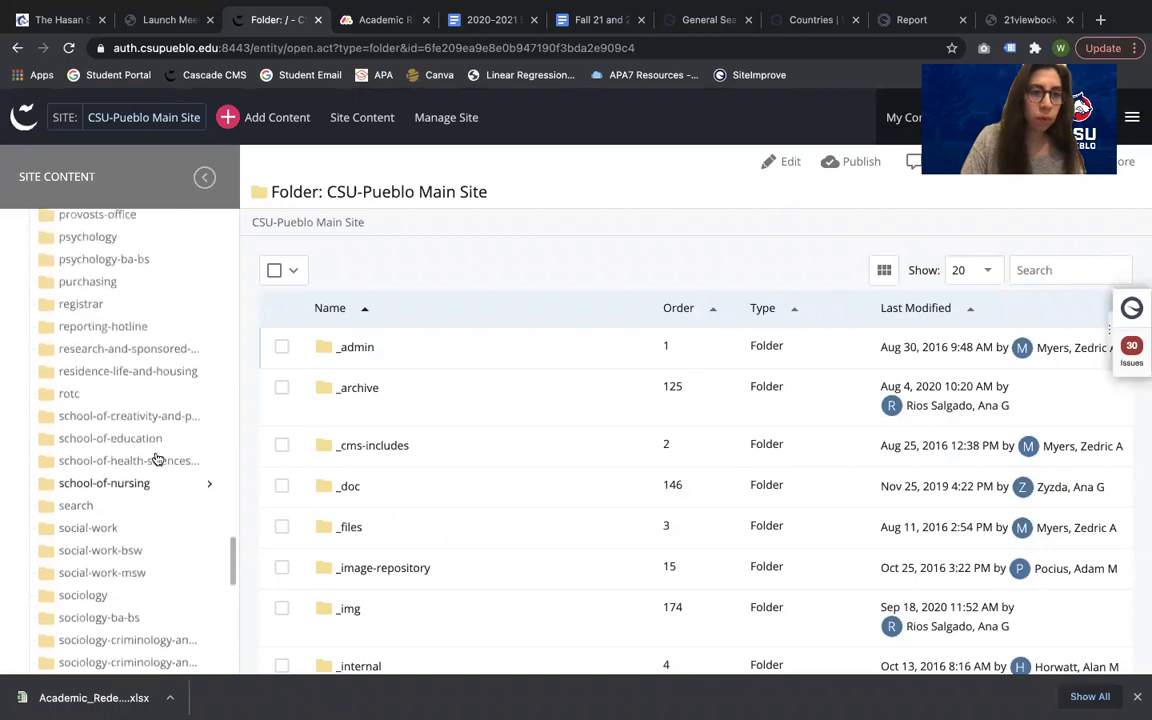
{"action": "left_click", "coordinate": [209, 374]}
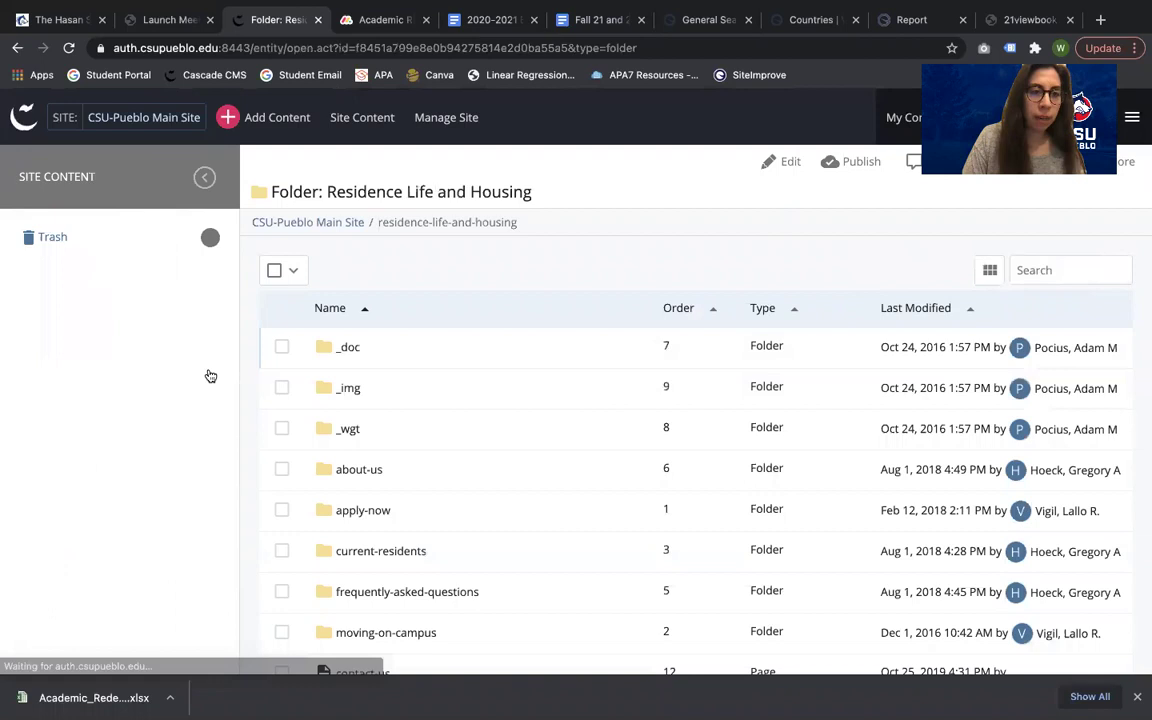
{"action": "scroll", "coordinate": [176, 445], "scroll_direction": "down", "scroll_amount": 3}
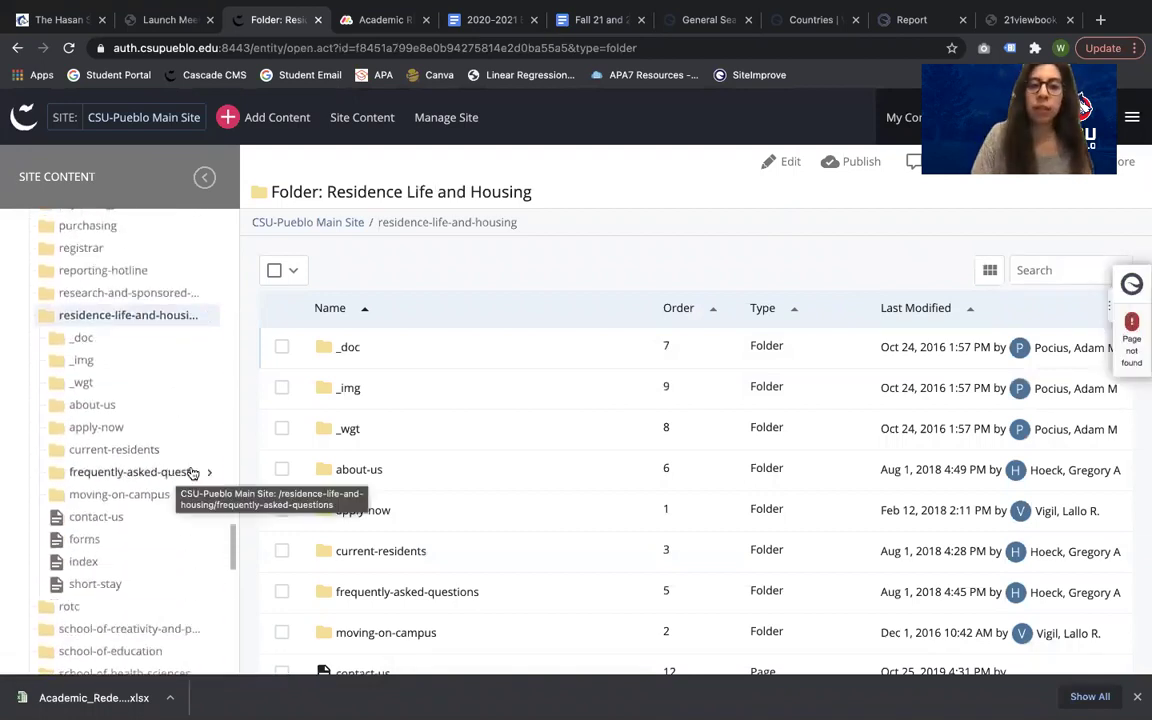
Expand the frequently-asked-questions folder, open its index page and look through the list of questions.
{"action": "left_click", "coordinate": [208, 472]}
{"action": "scroll", "coordinate": [129, 488], "scroll_direction": "down", "scroll_amount": 1}
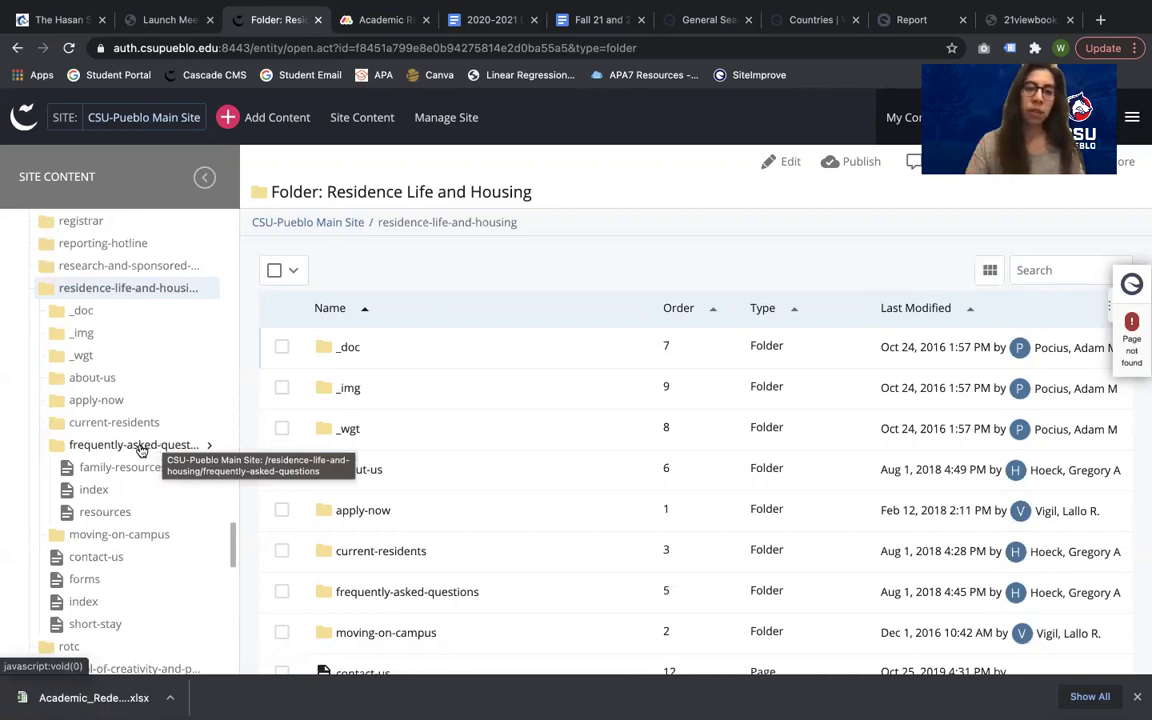
{"action": "left_click", "coordinate": [99, 491]}
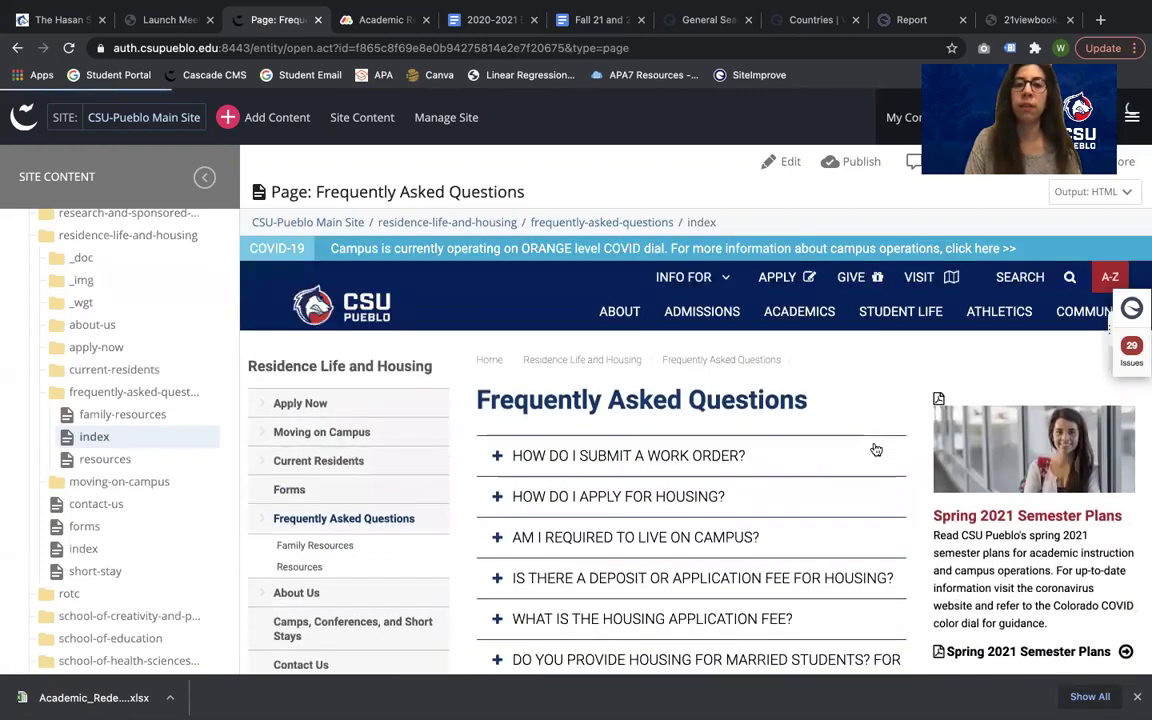
{"action": "scroll", "coordinate": [863, 456], "scroll_direction": "down", "scroll_amount": 2}
{"action": "scroll", "coordinate": [863, 456], "scroll_direction": "up", "scroll_amount": 1}
{"action": "scroll", "coordinate": [863, 456], "scroll_direction": "down", "scroll_amount": 5}
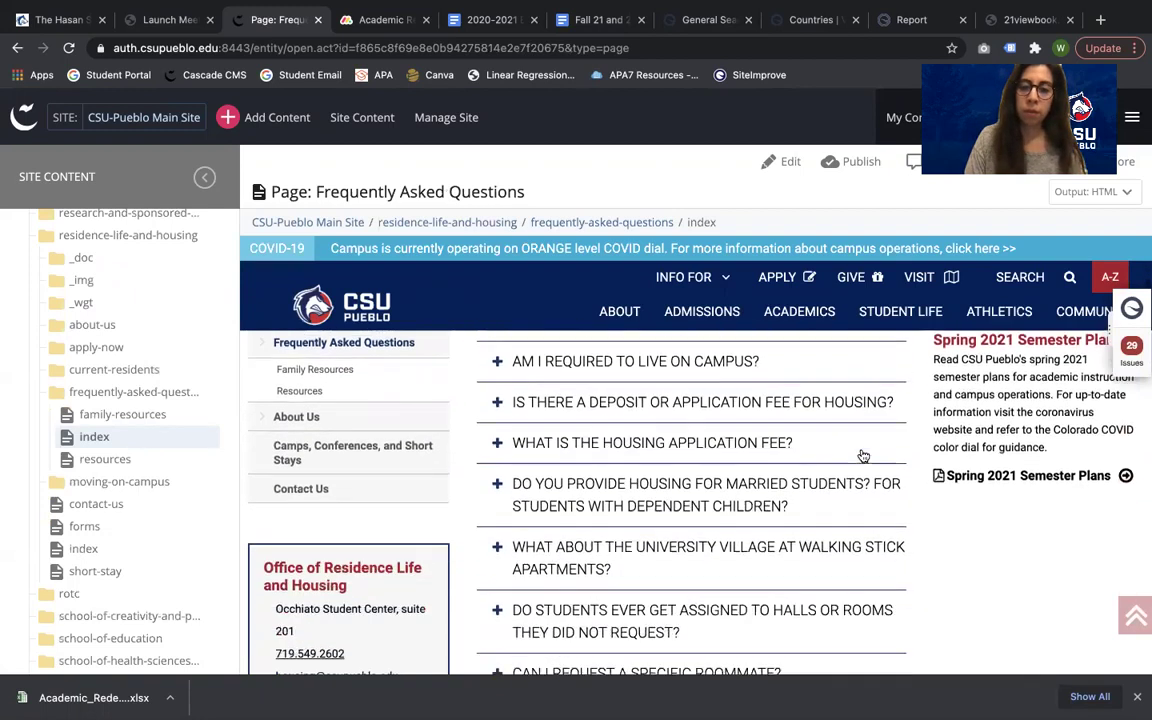
{"action": "scroll", "coordinate": [863, 456], "scroll_direction": "up", "scroll_amount": 5}
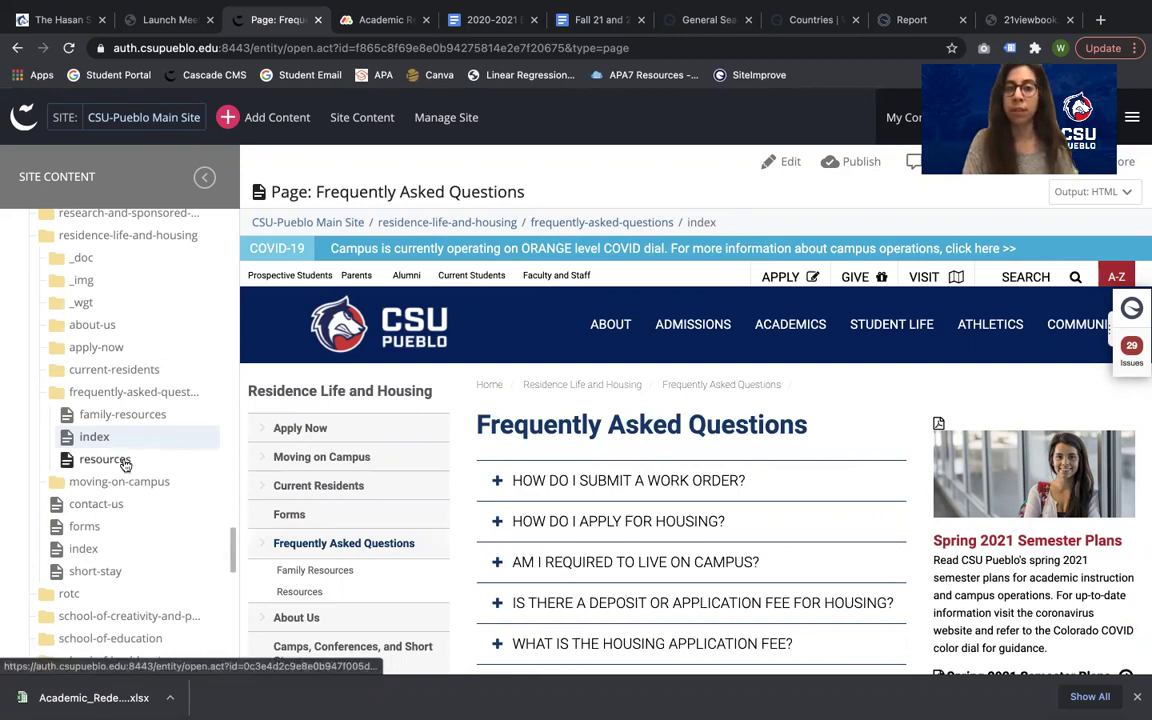
Unpublish the frequently-asked-questions folder from the Production and Staging destinations.
{"action": "right_click", "coordinate": [138, 400]}
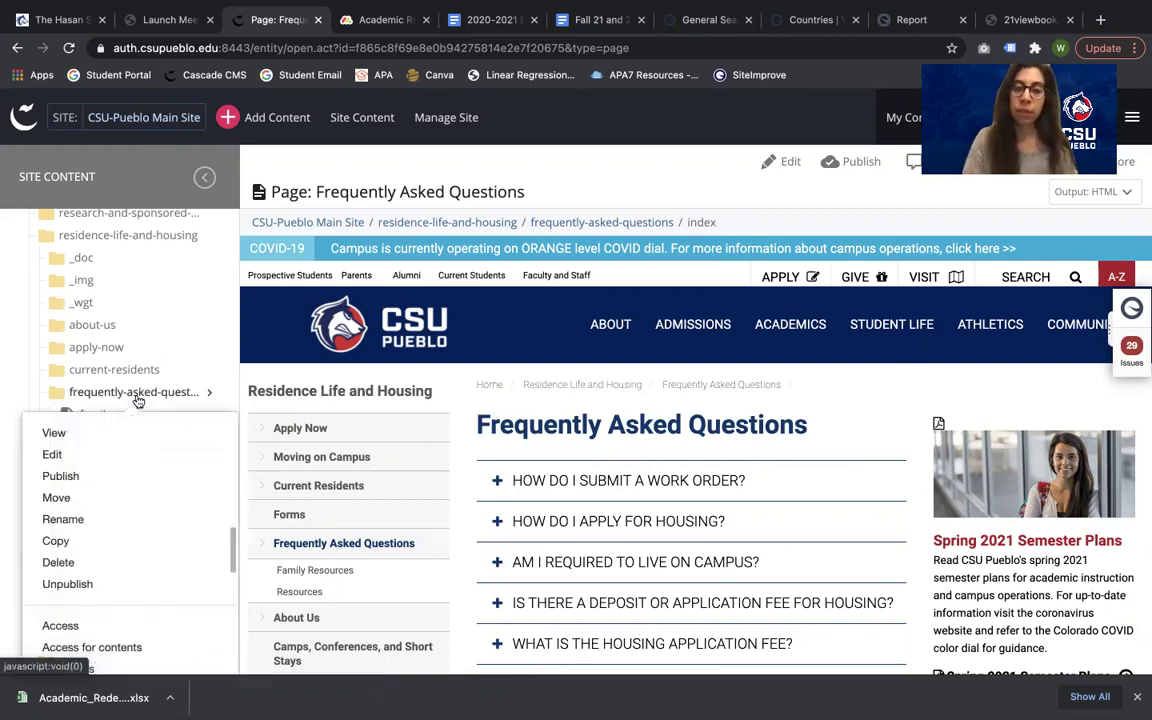
{"action": "scroll", "coordinate": [108, 500], "scroll_direction": "down", "scroll_amount": 3}
{"action": "scroll", "coordinate": [106, 560], "scroll_direction": "down", "scroll_amount": 3}
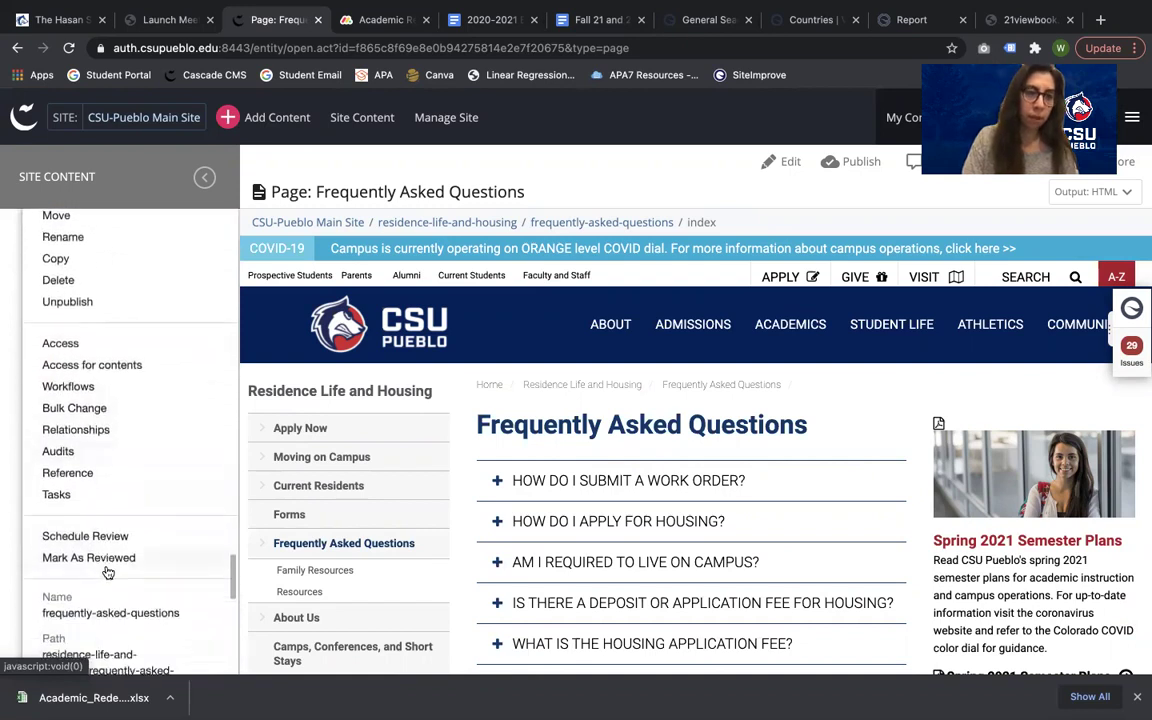
{"action": "scroll", "coordinate": [108, 560], "scroll_direction": "up", "scroll_amount": 3}
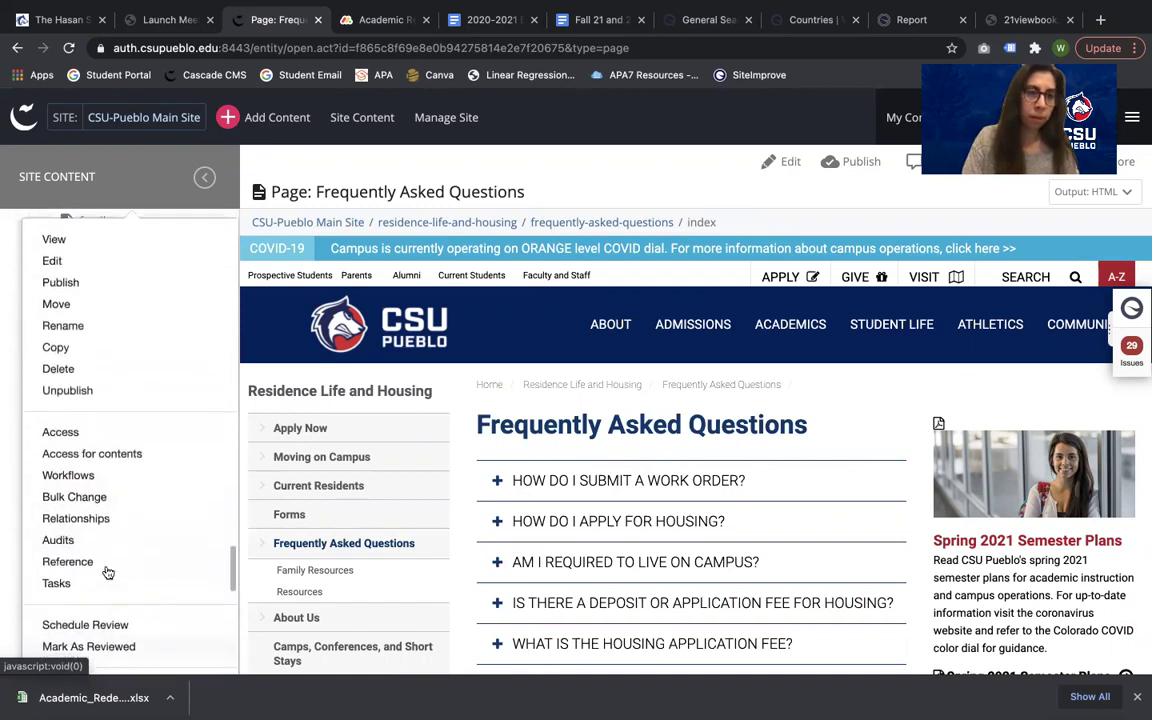
{"action": "left_click", "coordinate": [66, 395]}
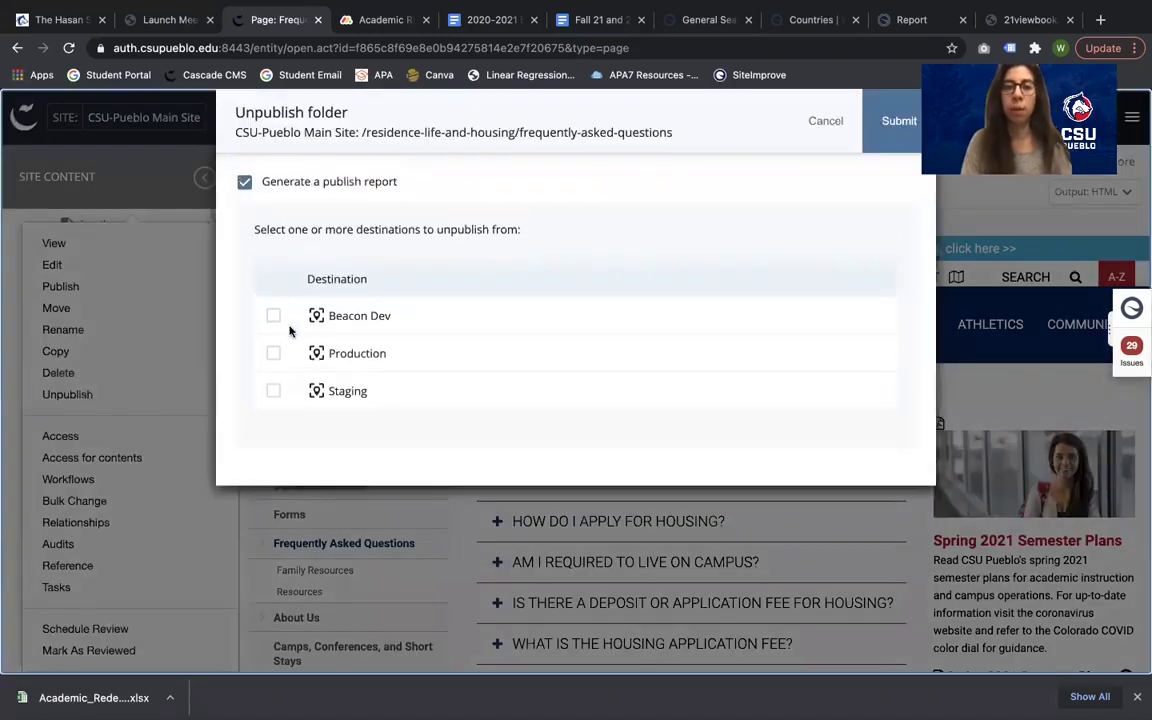
{"action": "left_click", "coordinate": [273, 353]}
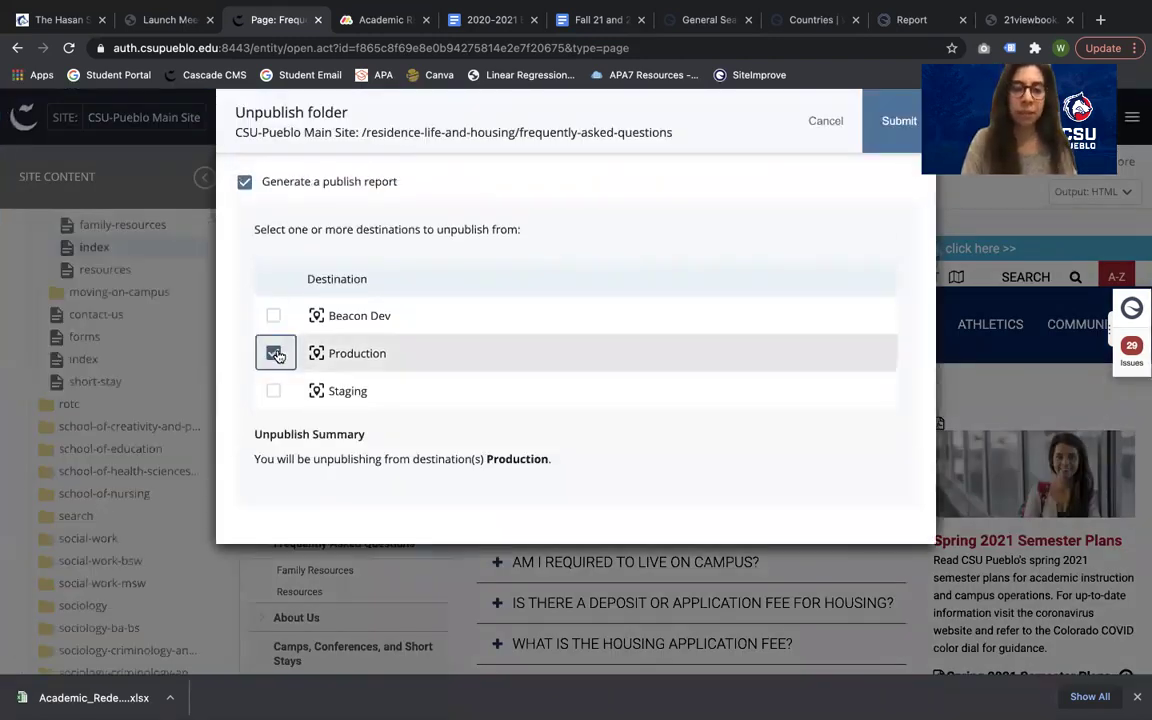
{"action": "left_click", "coordinate": [274, 390]}
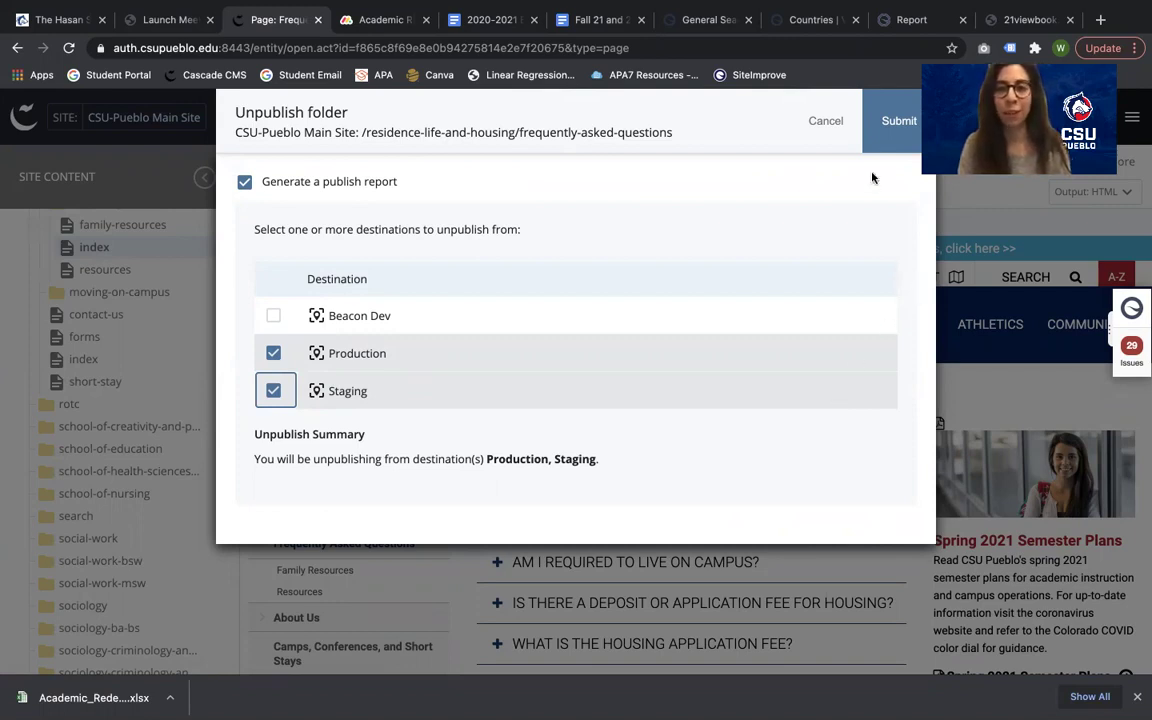
{"action": "left_click", "coordinate": [891, 147]}
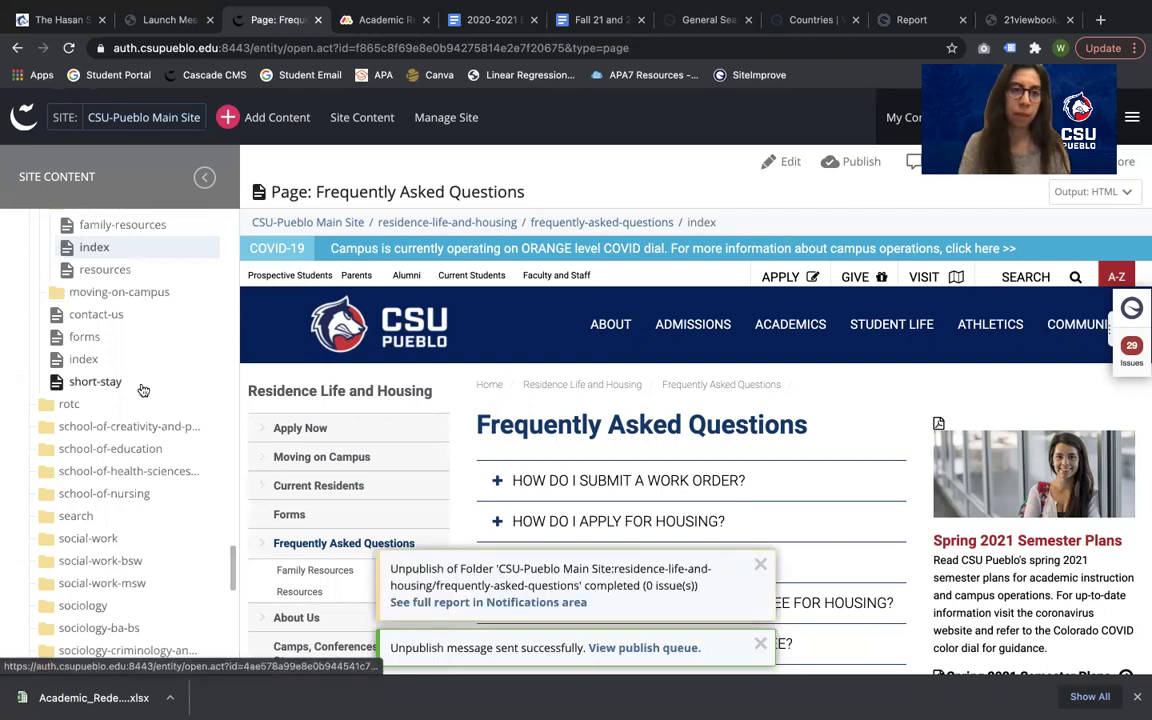
Rename the index page in the frequently-asked-questions folder to frequently-asked-questions and start the Automatic workflow.
{"action": "scroll", "coordinate": [141, 390], "scroll_direction": "up", "scroll_amount": 2}
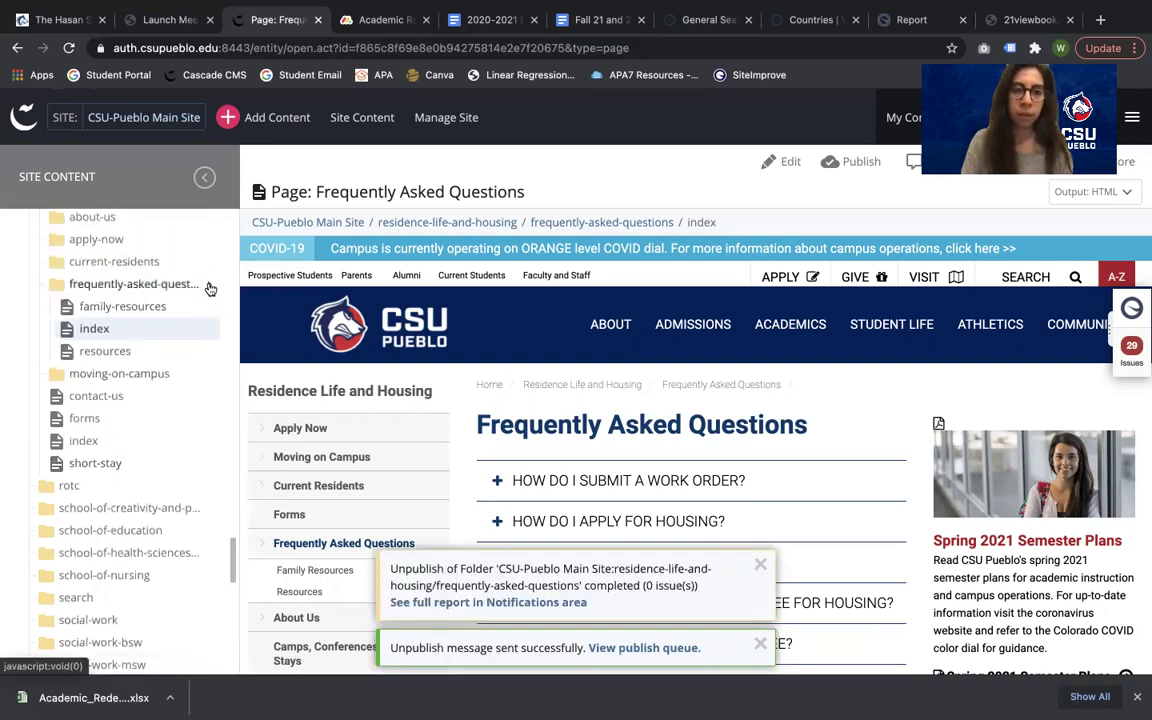
{"action": "left_click", "coordinate": [212, 289]}
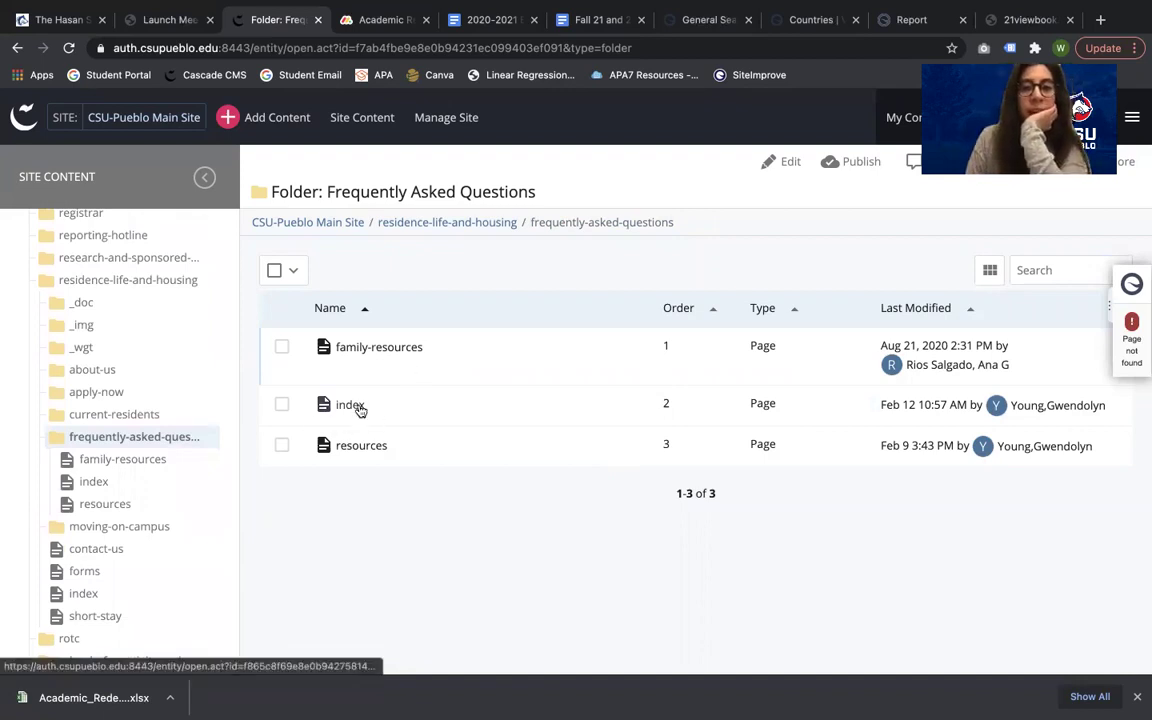
{"action": "right_click", "coordinate": [100, 481]}
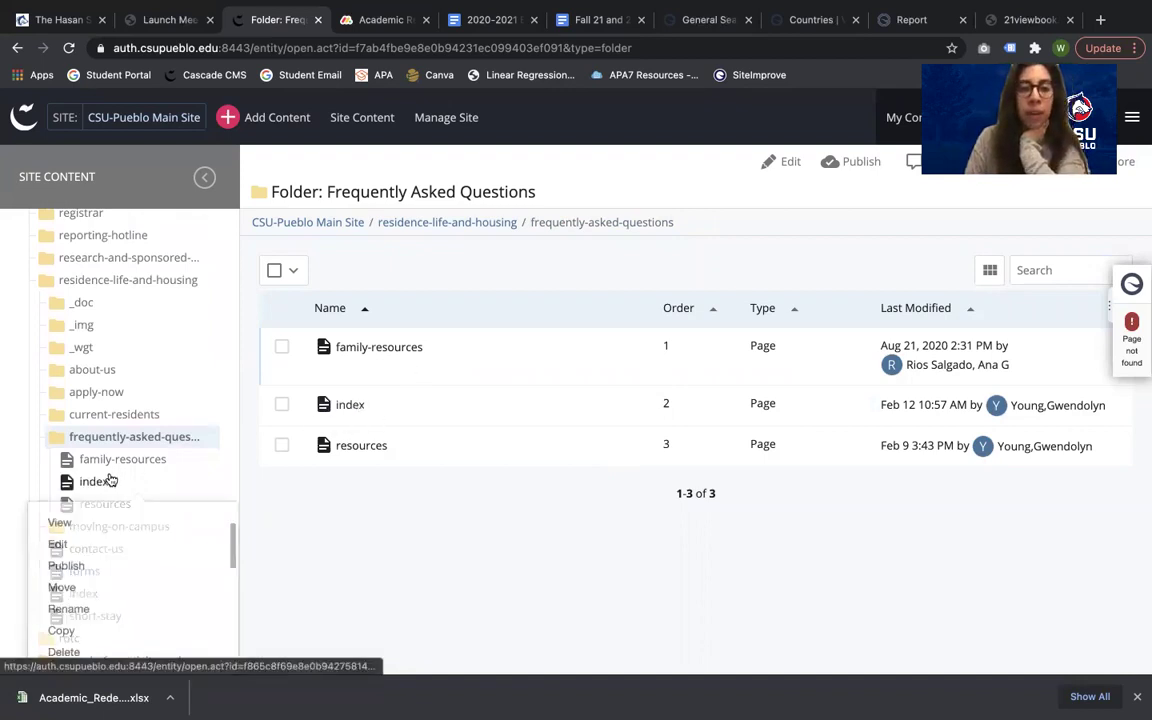
{"action": "left_click", "coordinate": [78, 574]}
{"action": "double_click", "coordinate": [275, 262]}
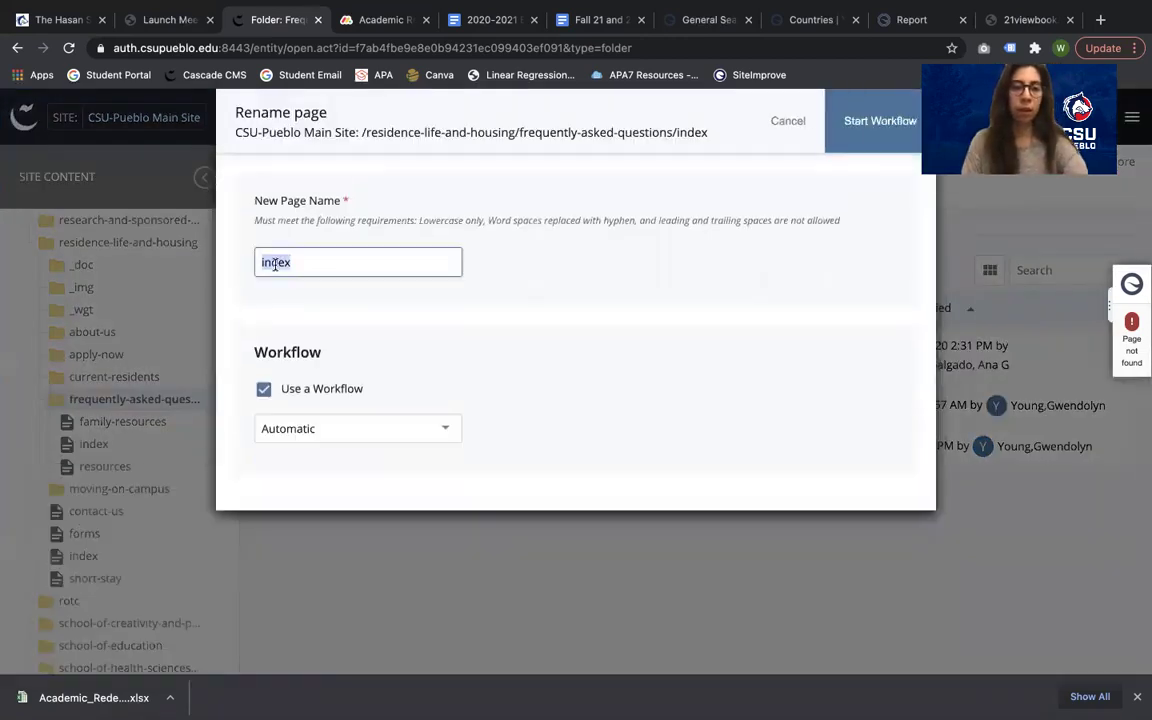
{"action": "type", "text": "frequently-asked-questions"}
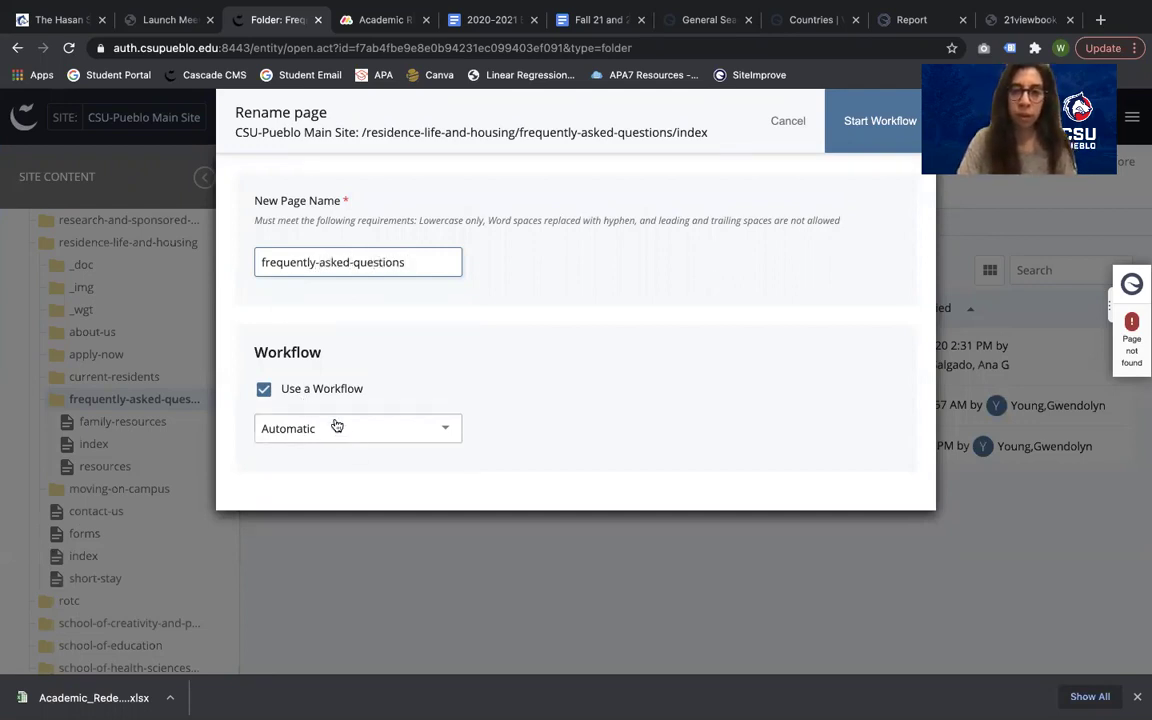
{"action": "left_click", "coordinate": [885, 148]}
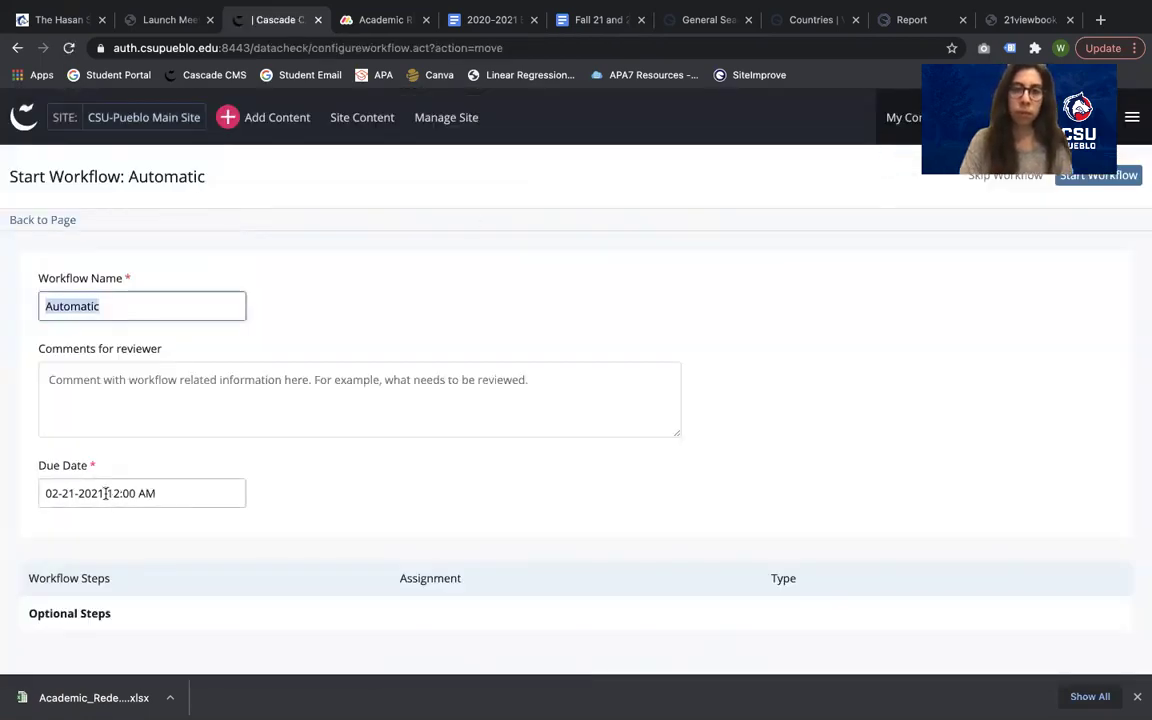
{"action": "left_click", "coordinate": [1106, 177]}
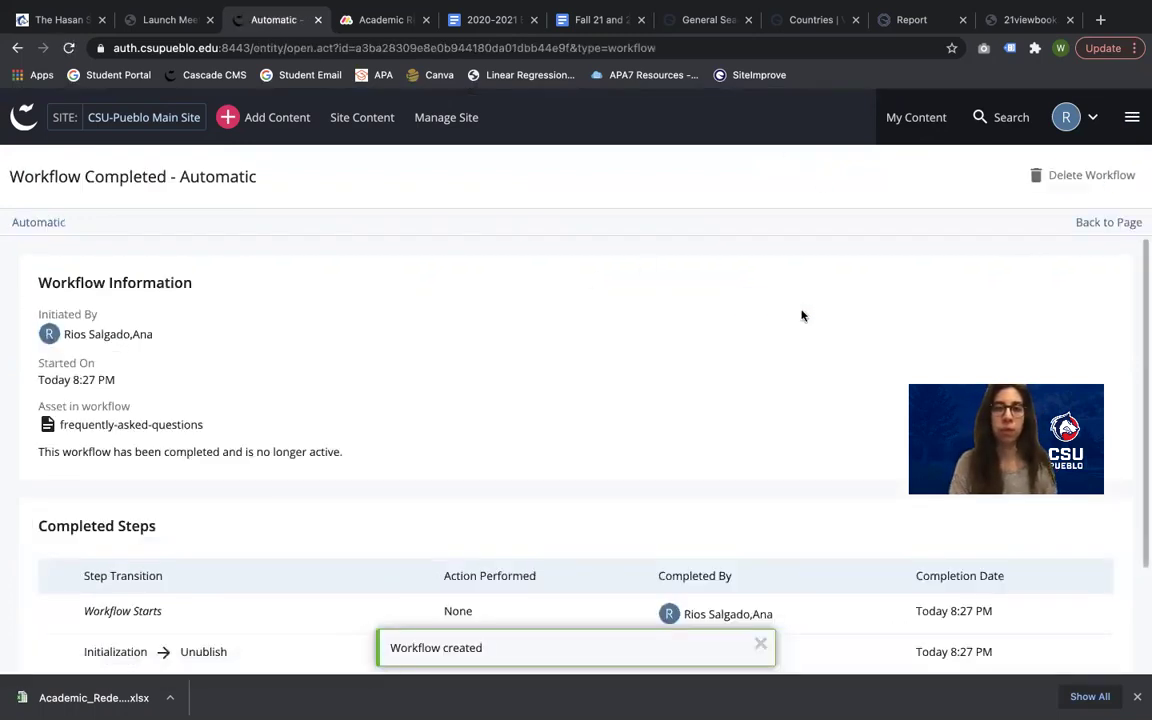
Return to the frequently-asked-questions folder from the recently viewed content and open its resources page.
{"action": "left_click", "coordinate": [932, 118]}
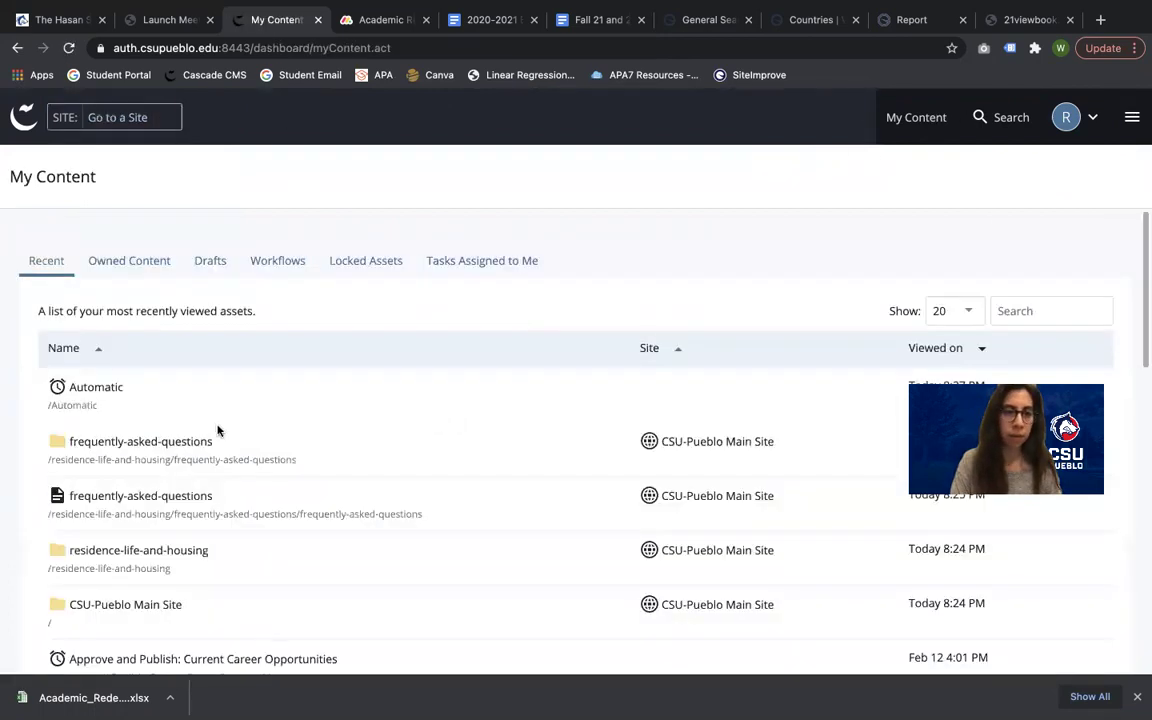
{"action": "left_click", "coordinate": [132, 447]}
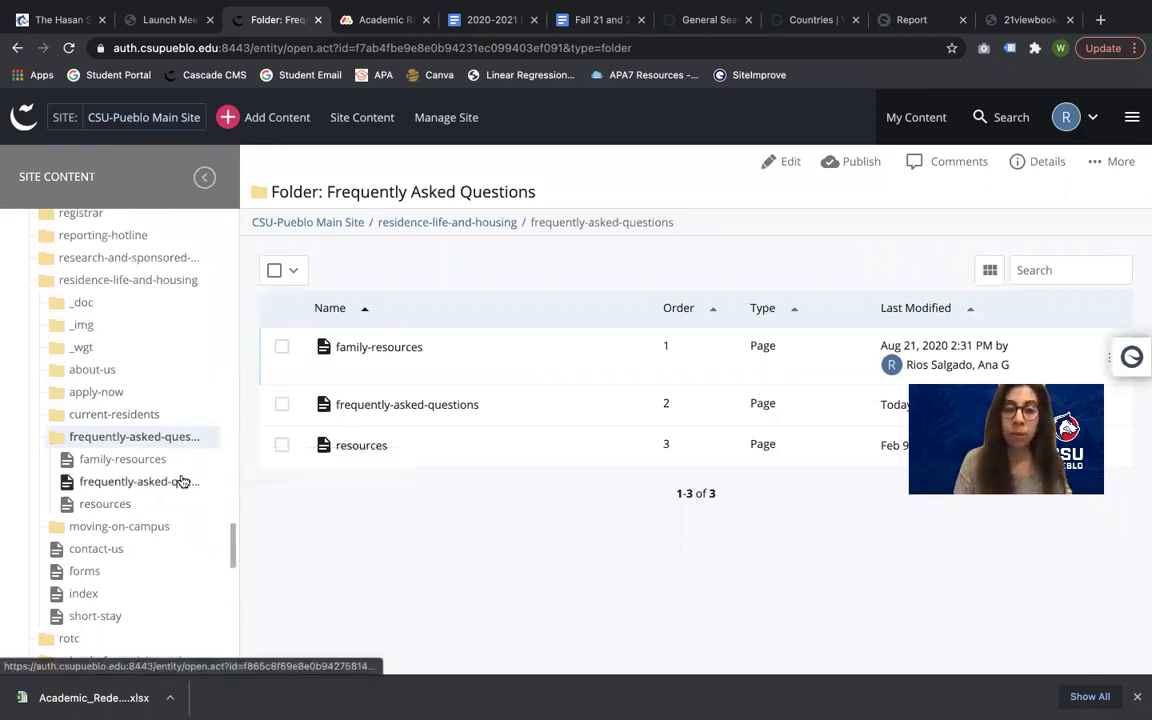
{"action": "left_click", "coordinate": [127, 504]}
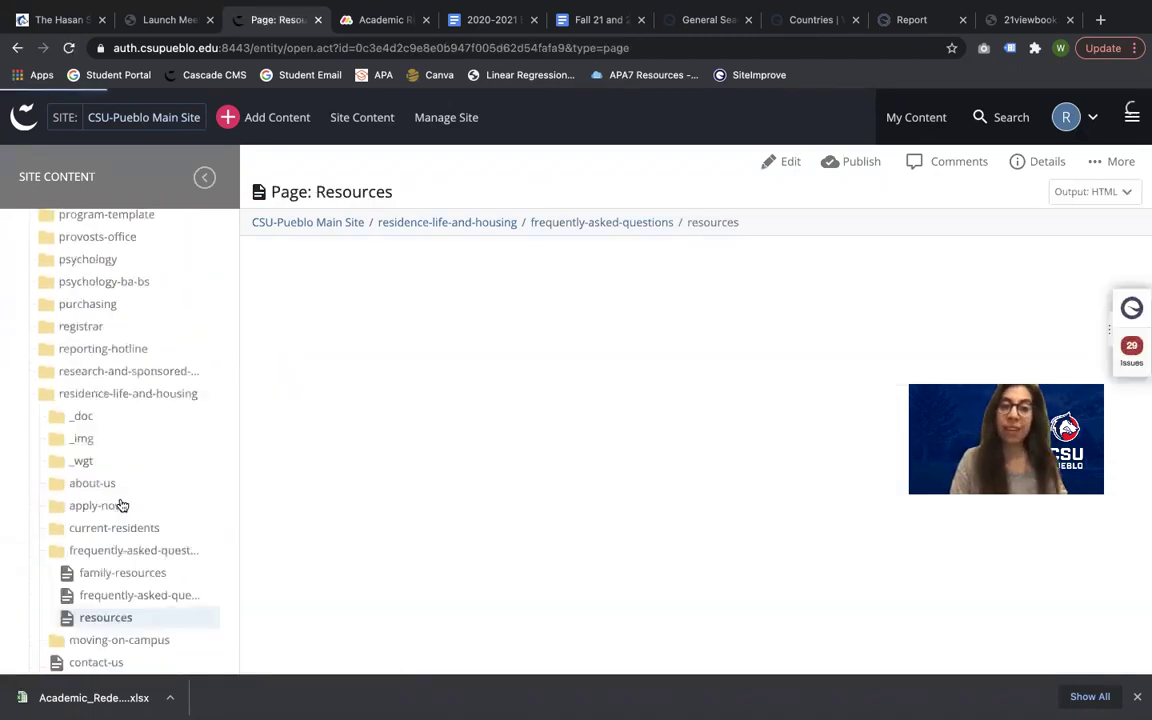
Rename the resources page to index and start the Automatic workflow for it.
{"action": "right_click", "coordinate": [100, 437]}
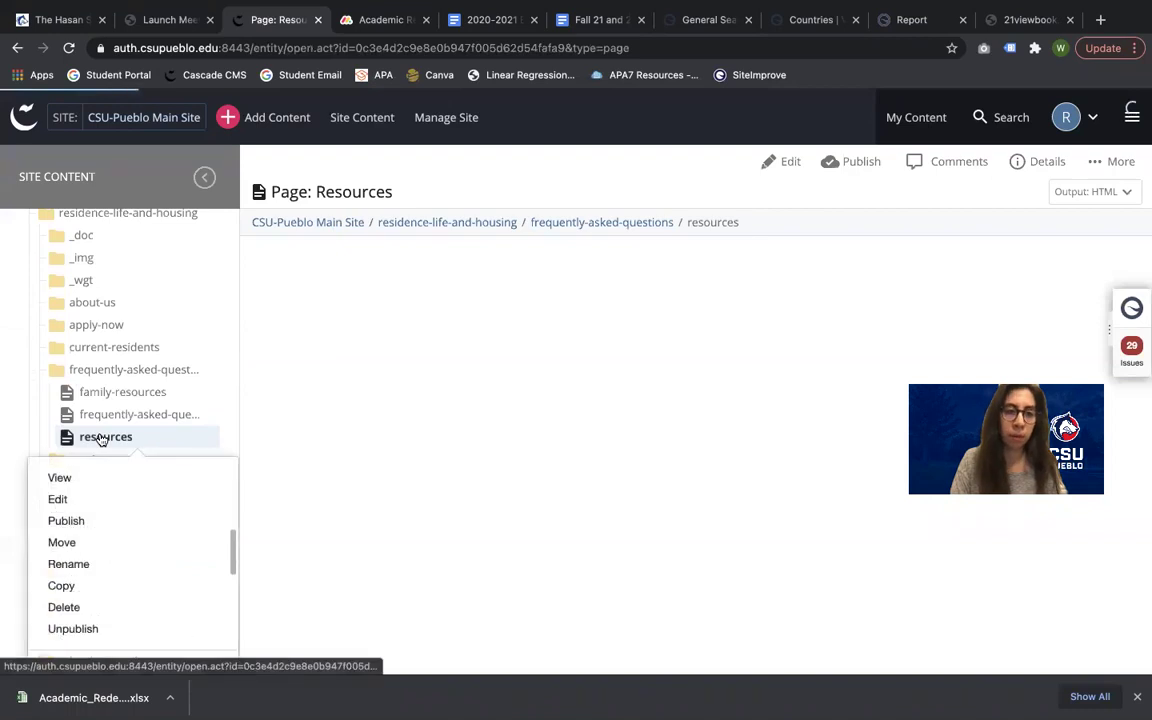
{"action": "left_click", "coordinate": [92, 564]}
{"action": "double_click", "coordinate": [303, 261]}
{"action": "type", "text": "index"}
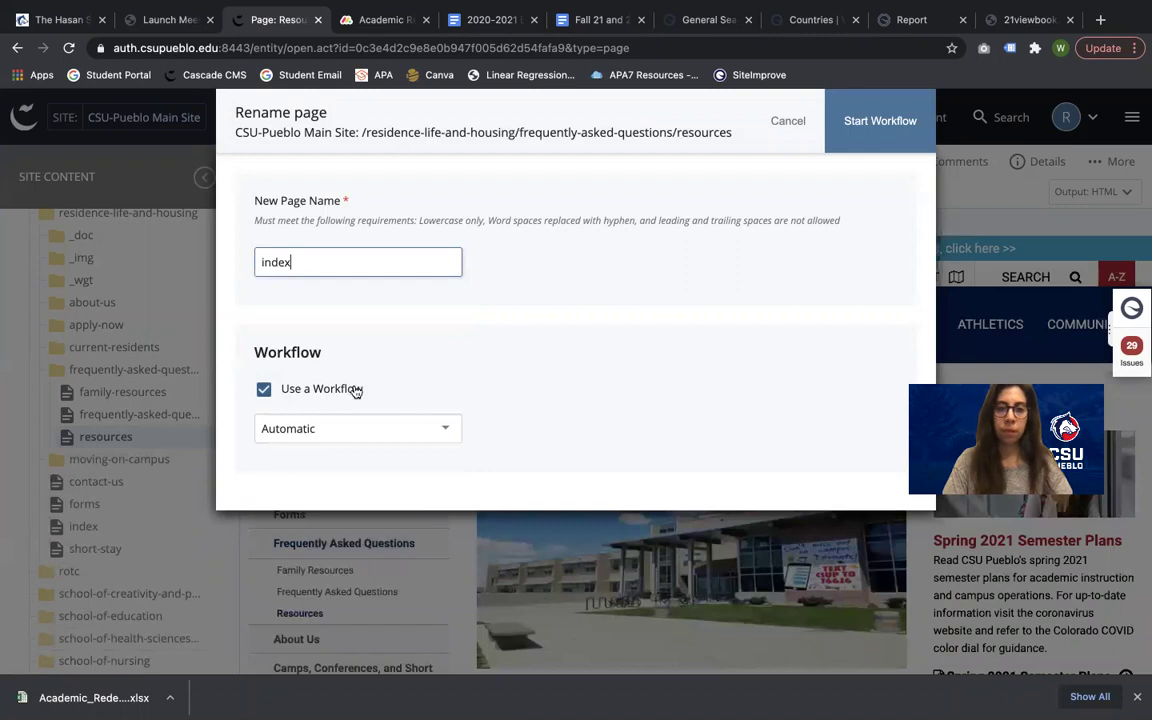
{"action": "left_click", "coordinate": [900, 128]}
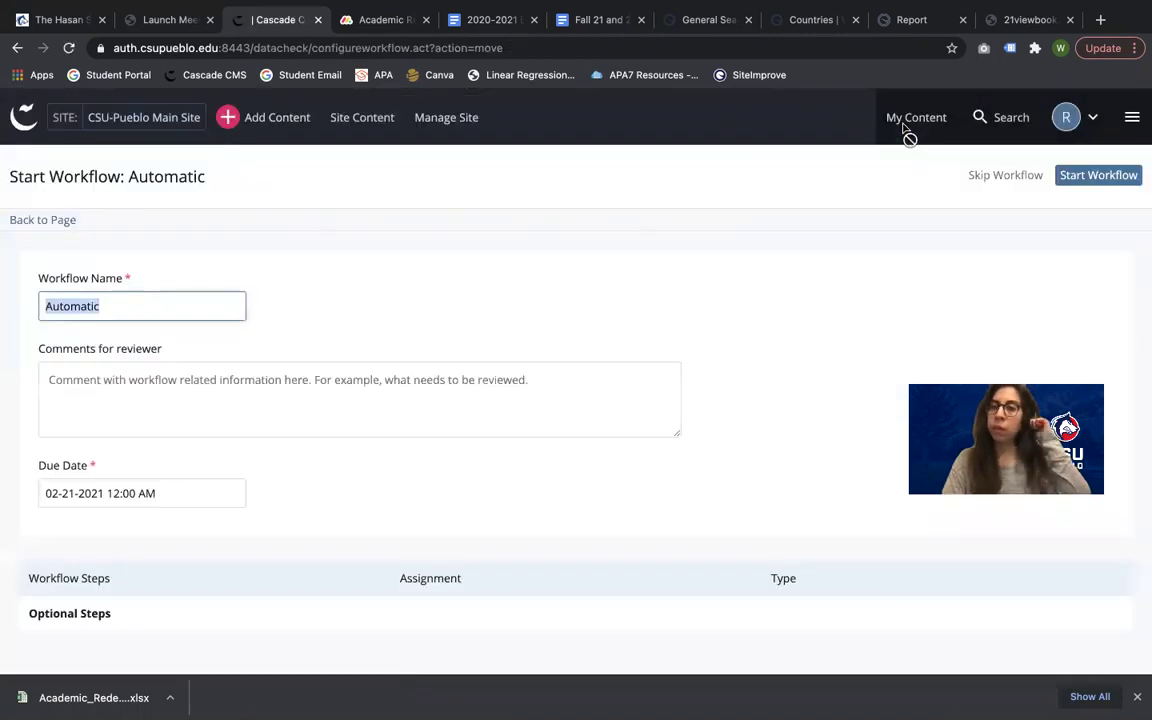
{"action": "left_click", "coordinate": [1101, 186]}
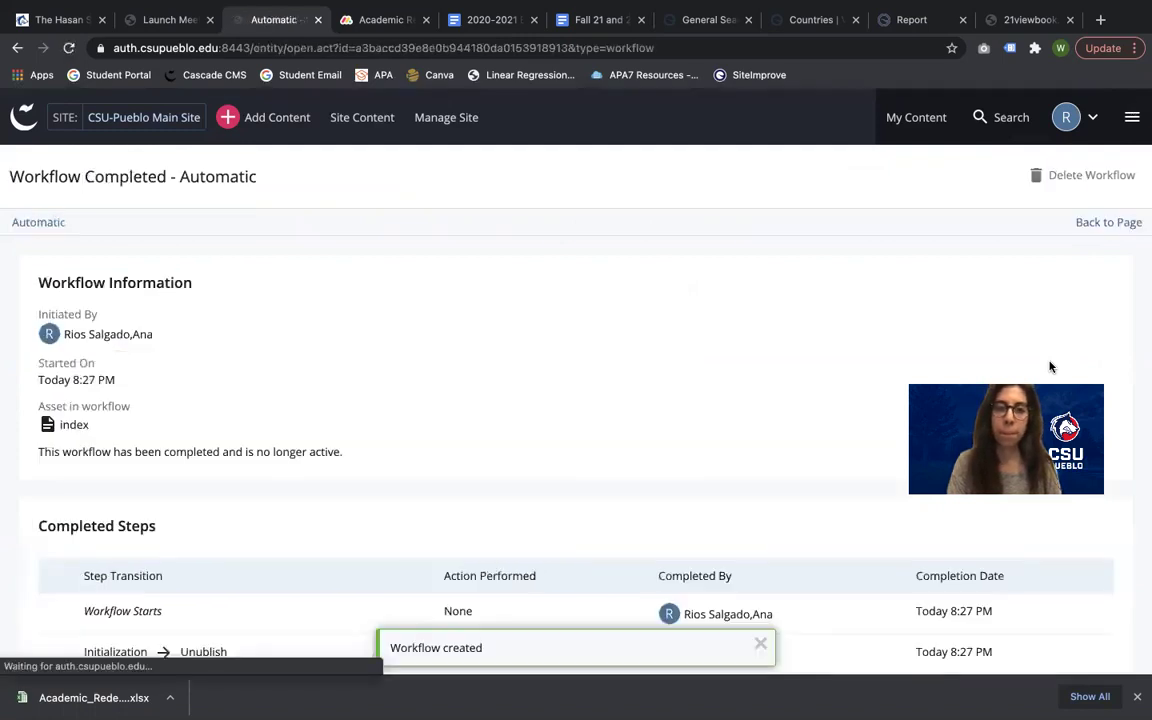
Open the renamed index page and check its content and the section's side navigation.
{"action": "left_click", "coordinate": [75, 428]}
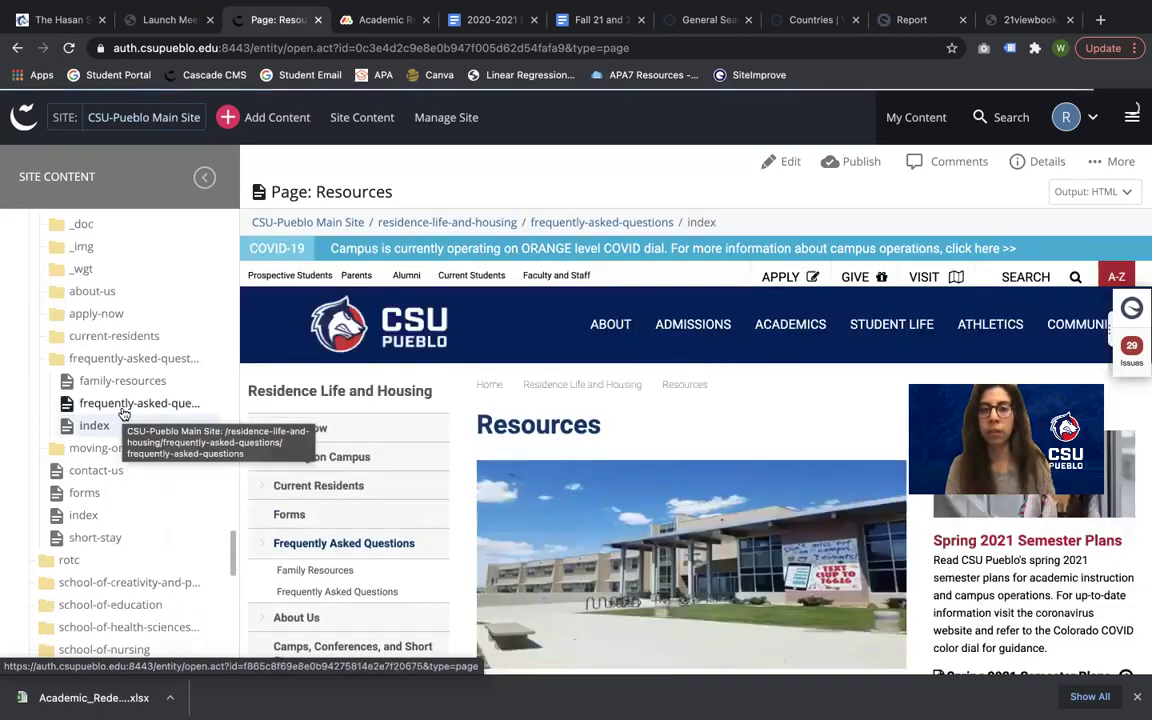
{"action": "scroll", "coordinate": [648, 535], "scroll_direction": "down", "scroll_amount": 2}
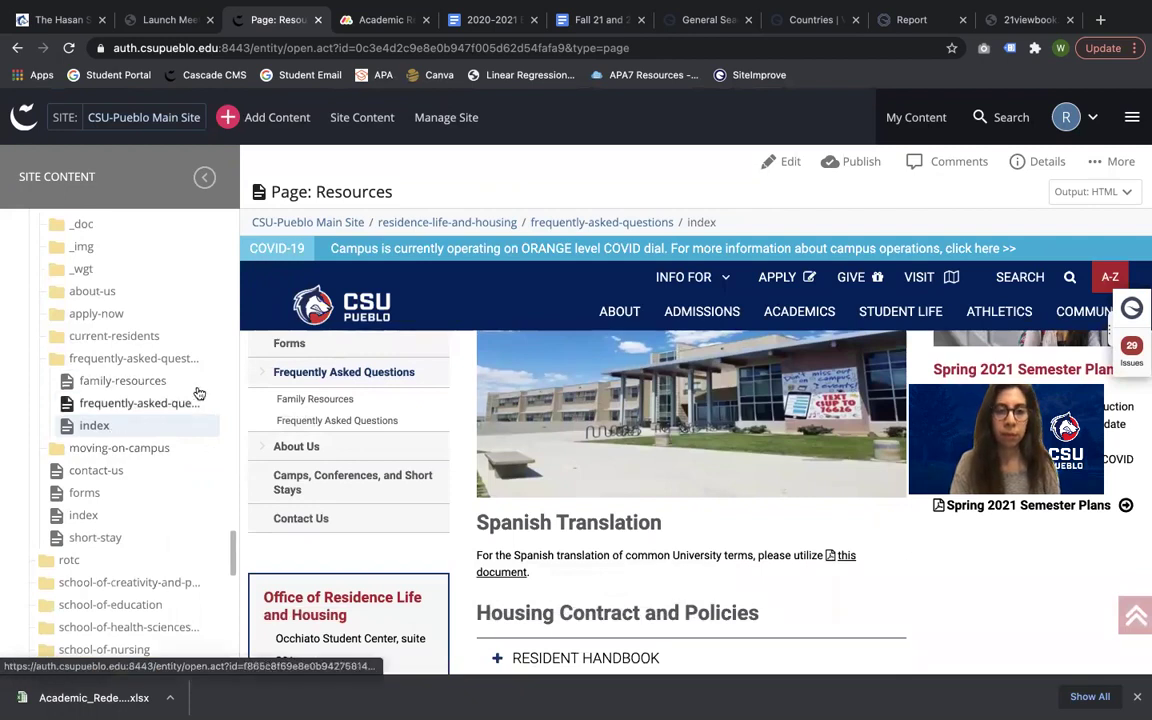
{"action": "scroll", "coordinate": [330, 420], "scroll_direction": "up", "scroll_amount": 1}
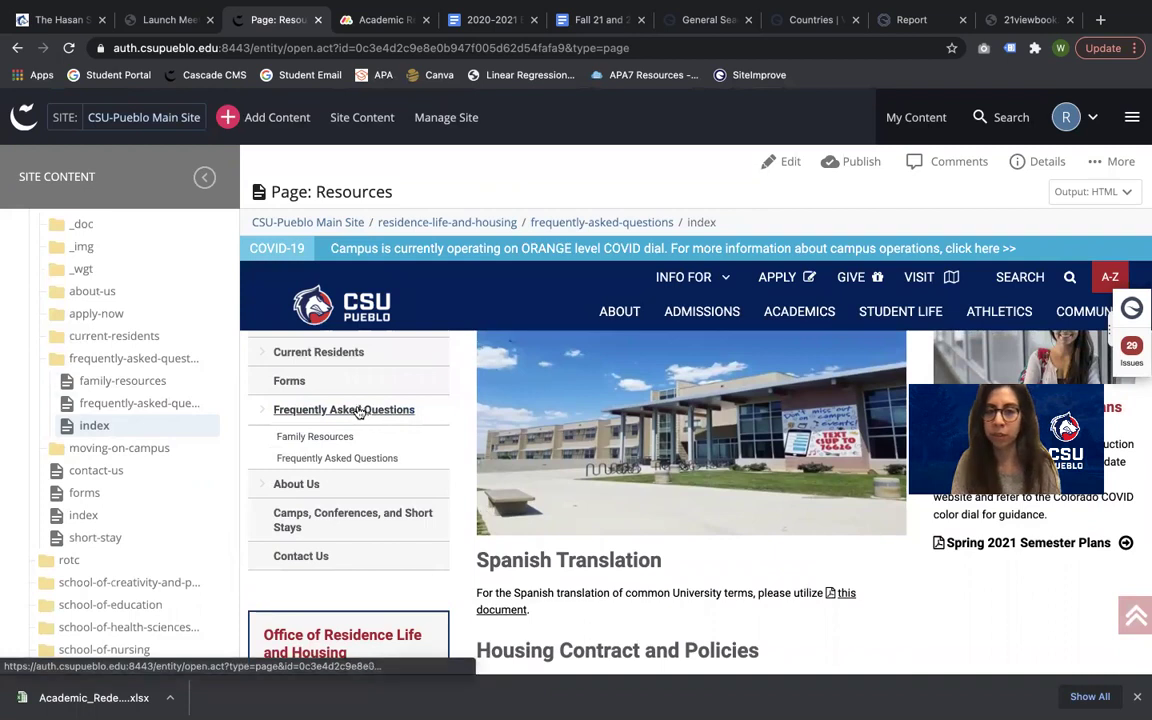
Rename the frequently-asked-questions folder to resources, unpublishing its old path from the Staging and Production destinations.
{"action": "scroll", "coordinate": [682, 402], "scroll_direction": "up", "scroll_amount": 1}
{"action": "scroll", "coordinate": [682, 402], "scroll_direction": "up", "scroll_amount": 3}
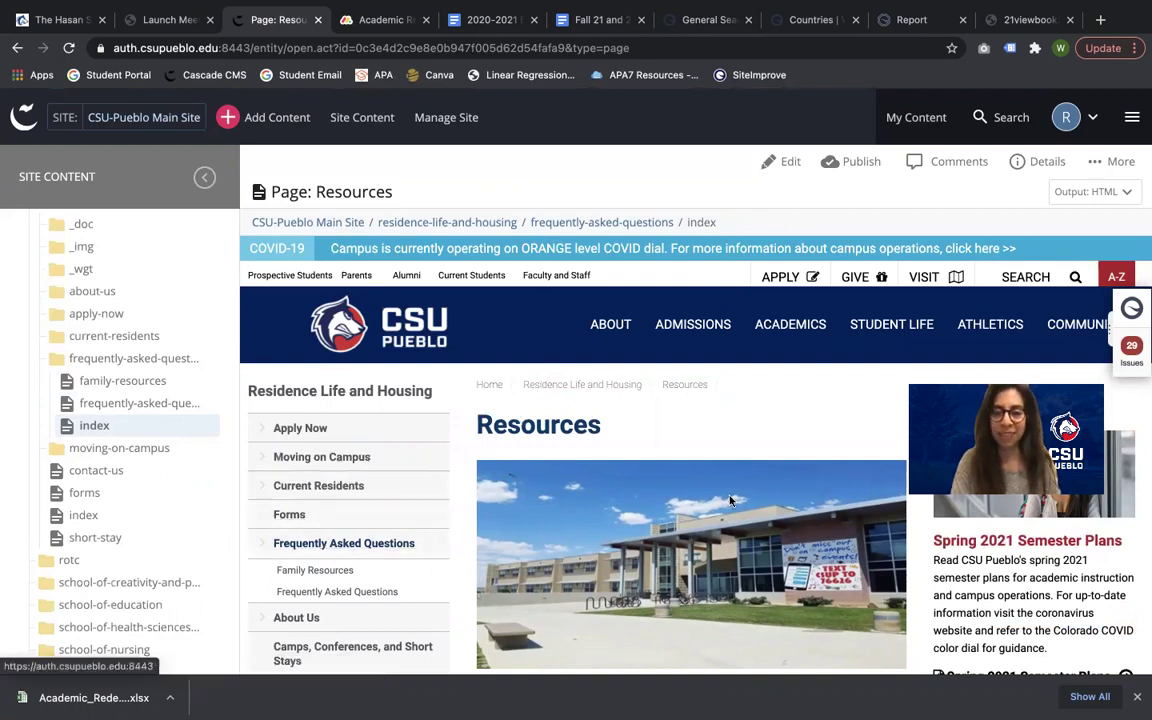
{"action": "right_click", "coordinate": [174, 364]}
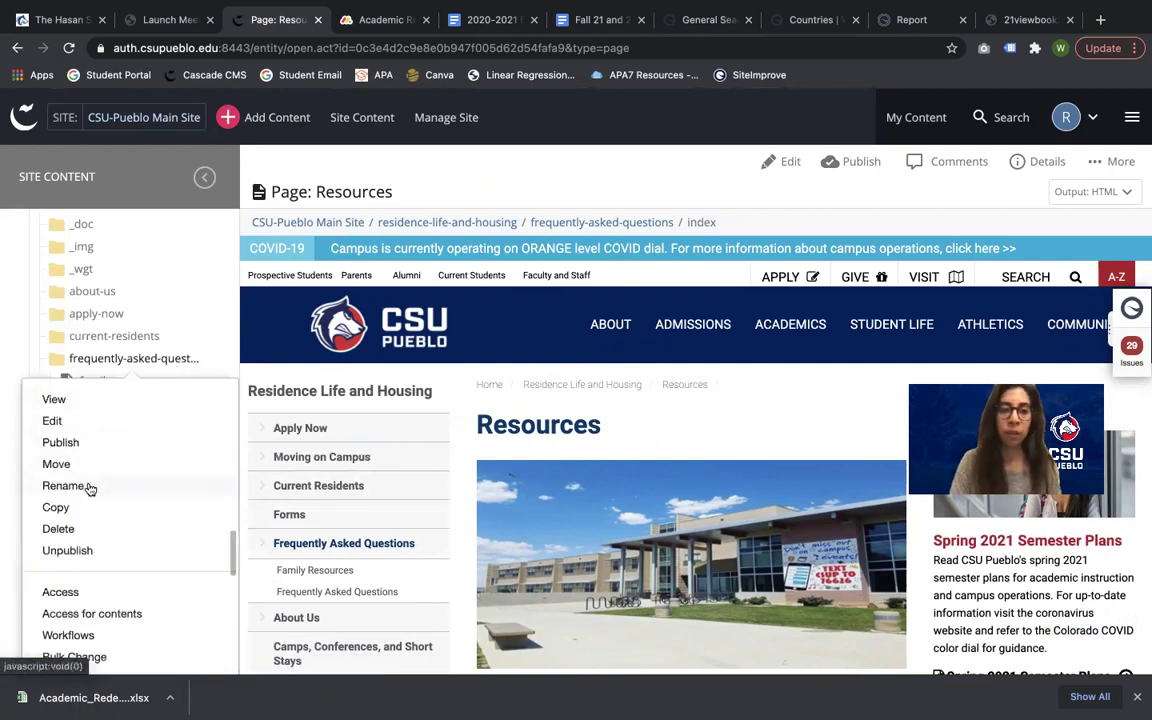
{"action": "left_click", "coordinate": [62, 486]}
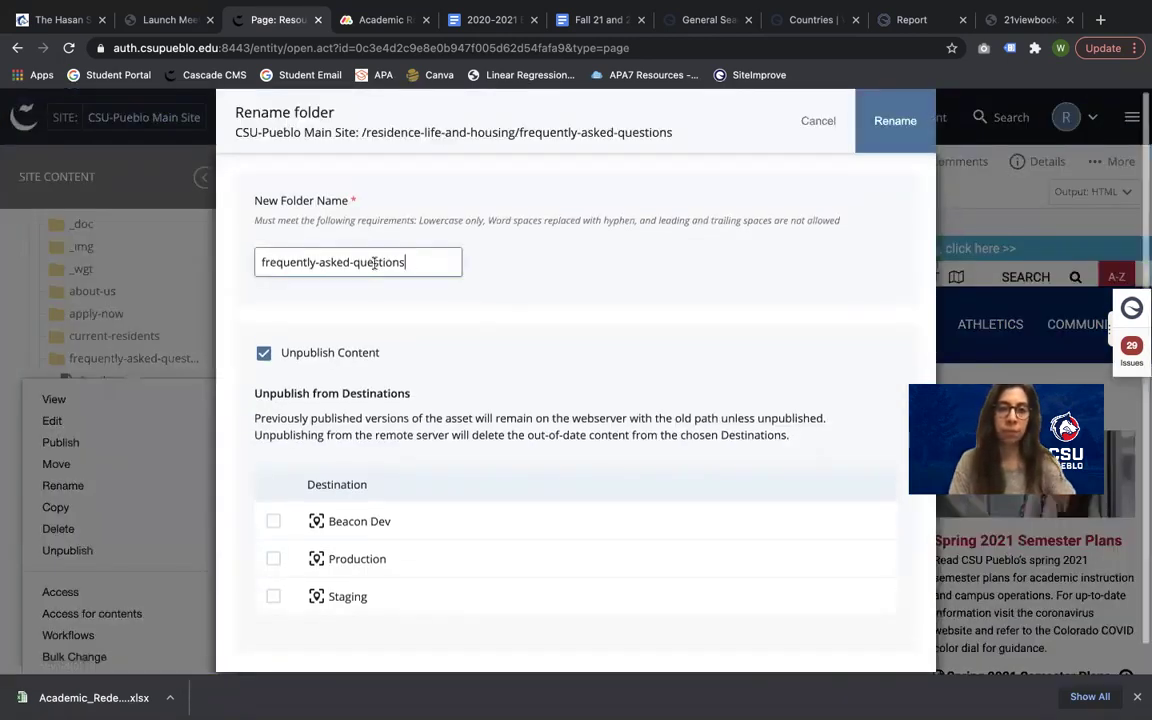
{"action": "left_click_drag", "start_coordinate": [402, 262], "coordinate": [206, 259]}
{"action": "type", "text": "resources"}
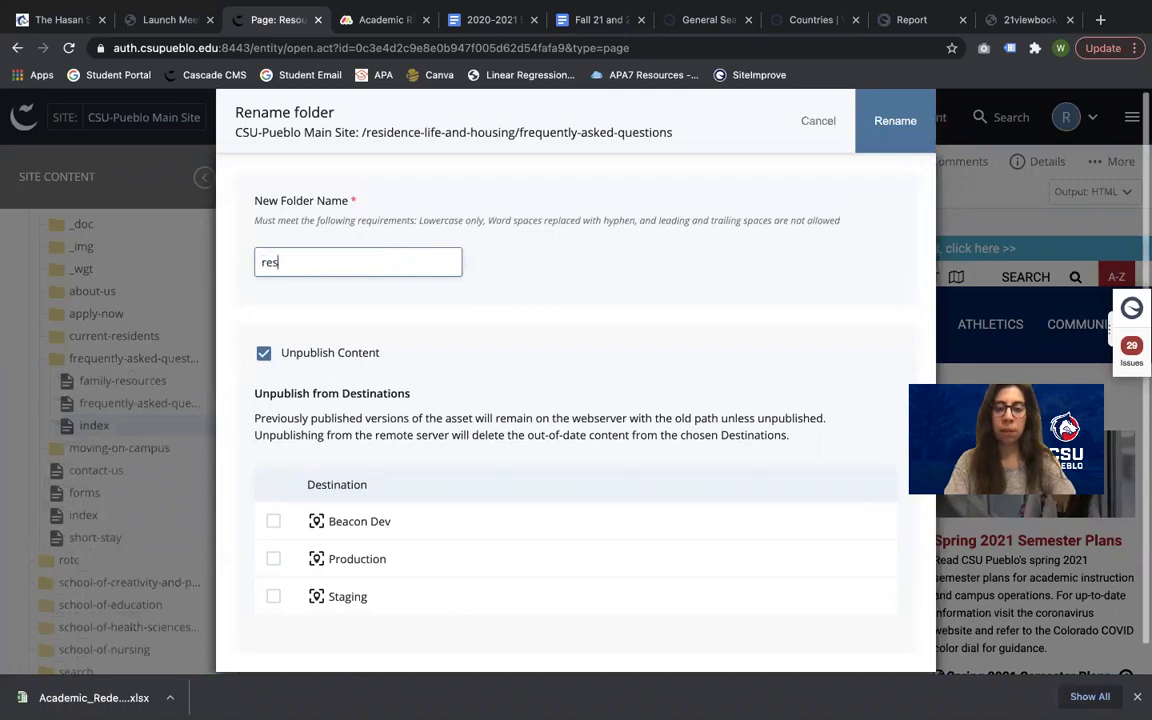
{"action": "left_click", "coordinate": [273, 597]}
{"action": "left_click", "coordinate": [274, 562]}
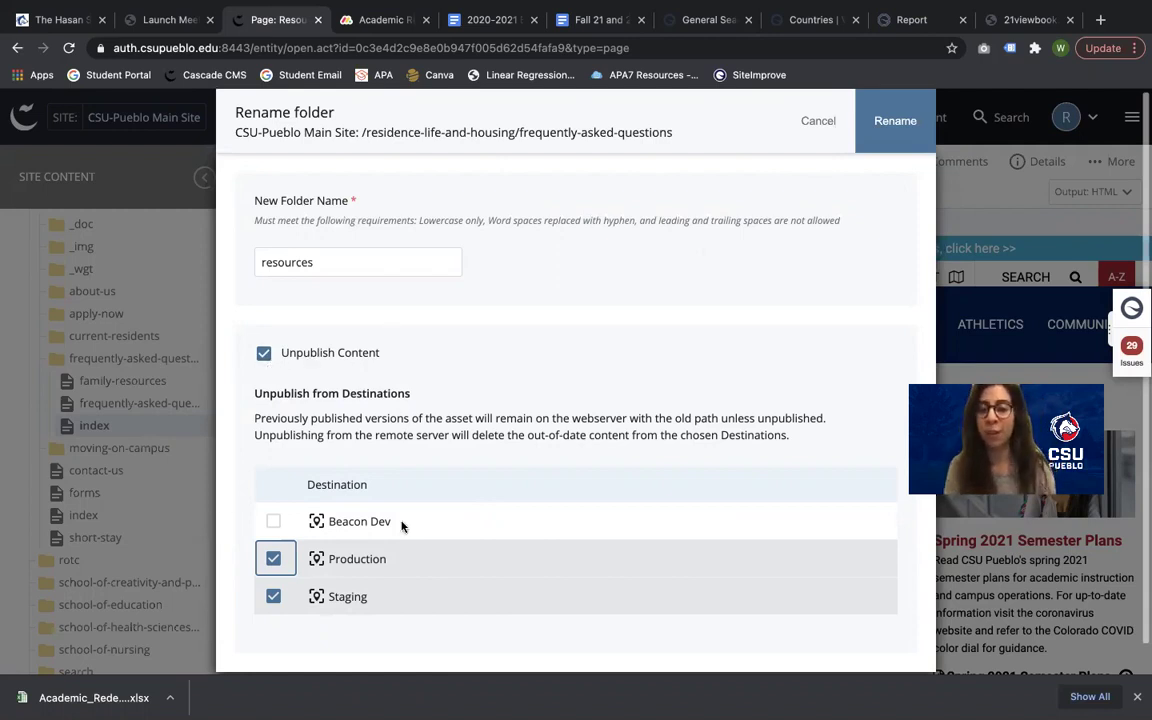
{"action": "left_click", "coordinate": [920, 114]}
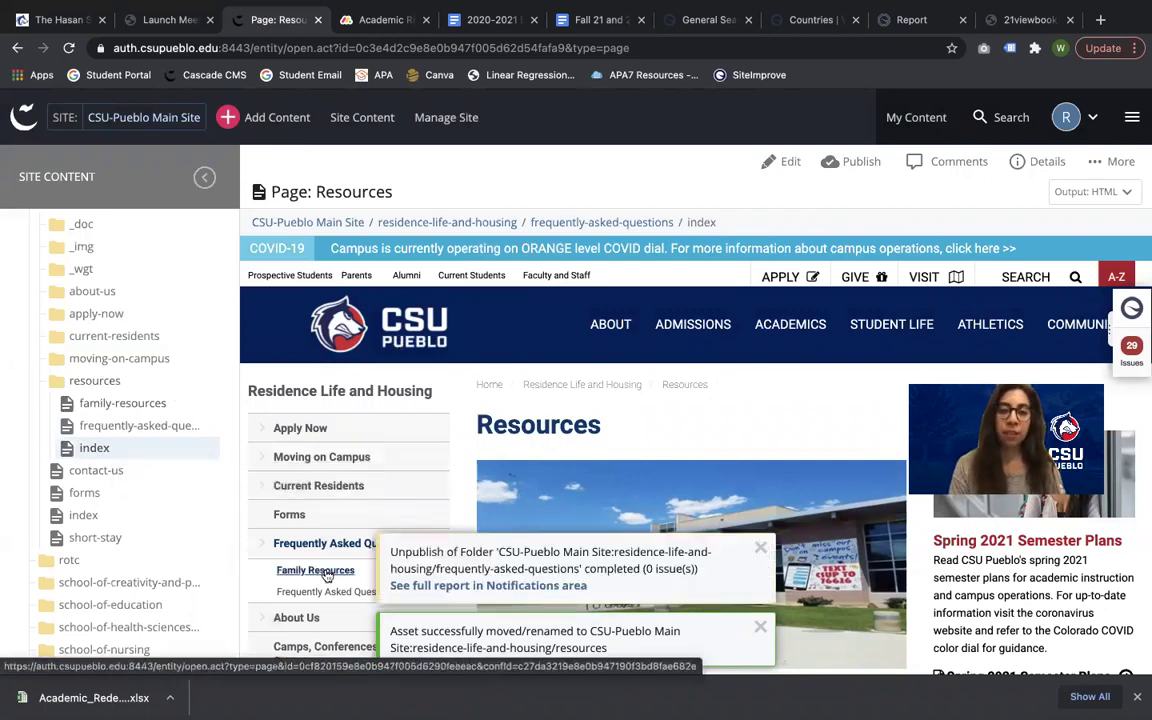
Publish the residence-life-and-housing folder to Production and Staging with a publish report.
{"action": "scroll", "coordinate": [325, 577], "scroll_direction": "down", "scroll_amount": 1}
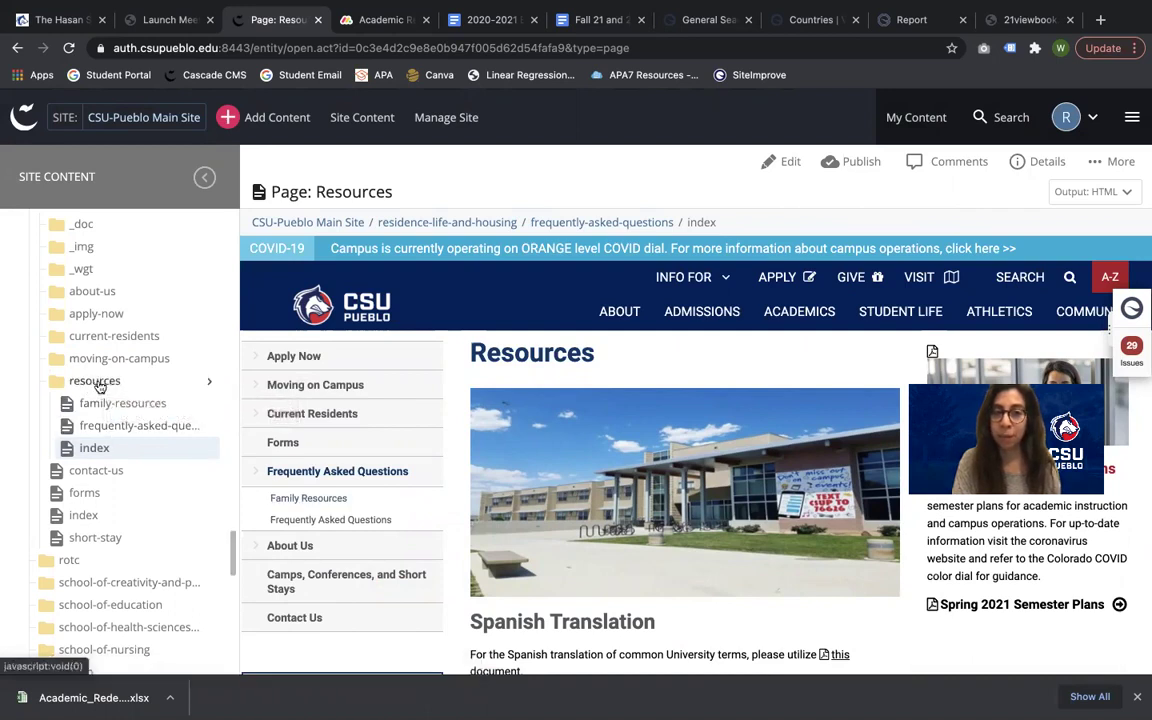
{"action": "scroll", "coordinate": [92, 385], "scroll_direction": "up", "scroll_amount": 1}
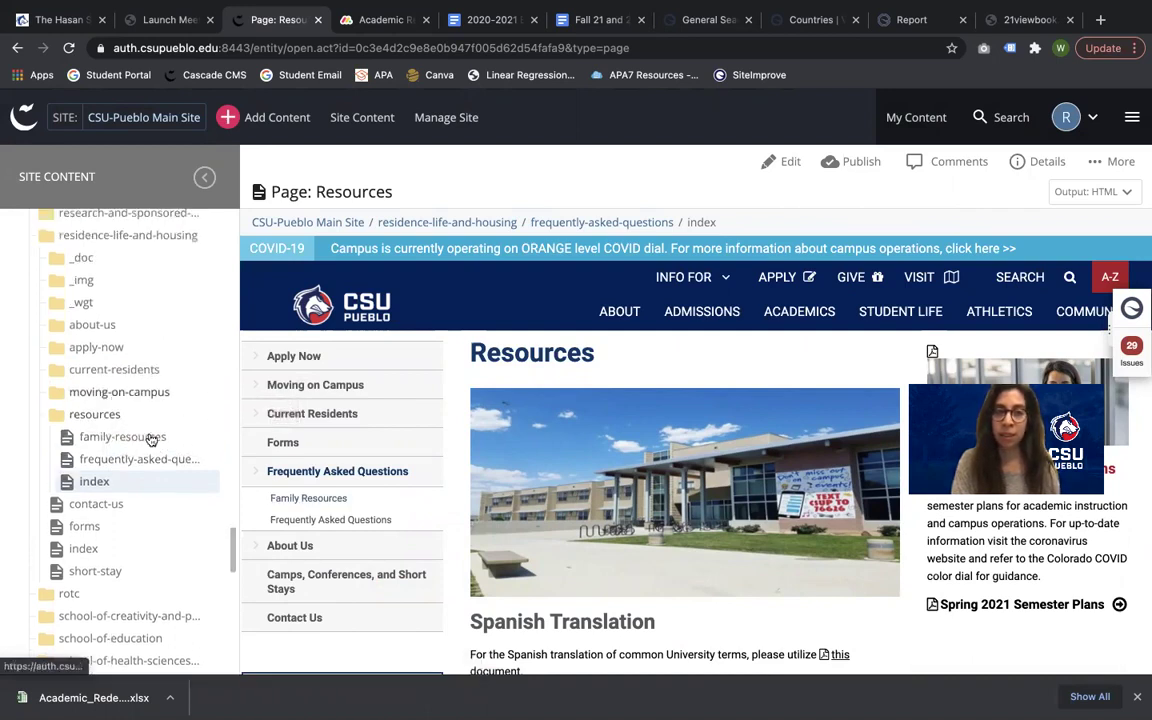
{"action": "right_click", "coordinate": [141, 243]}
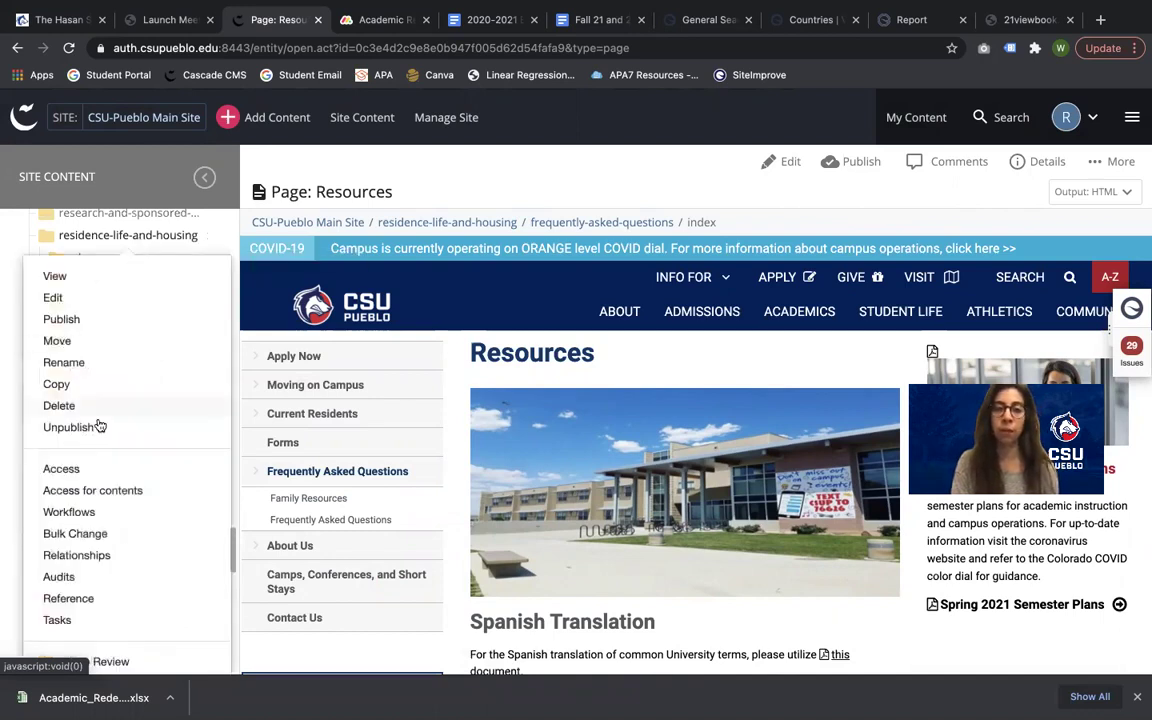
{"action": "left_click", "coordinate": [84, 320]}
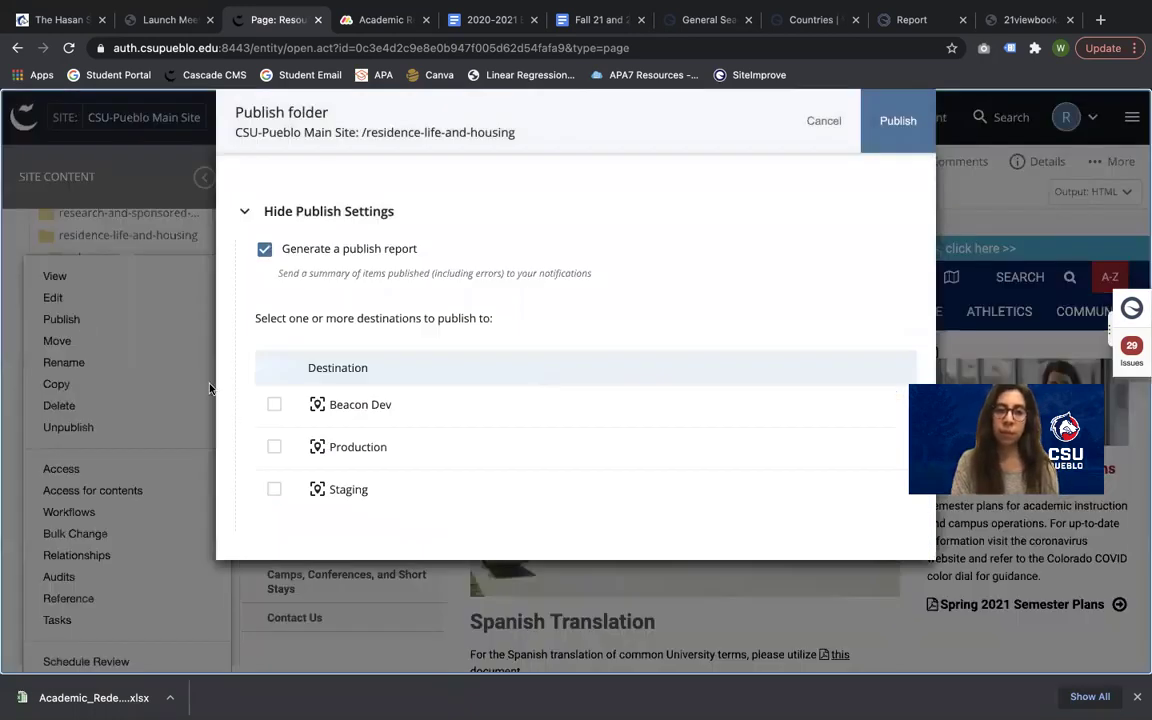
{"action": "left_click", "coordinate": [273, 447]}
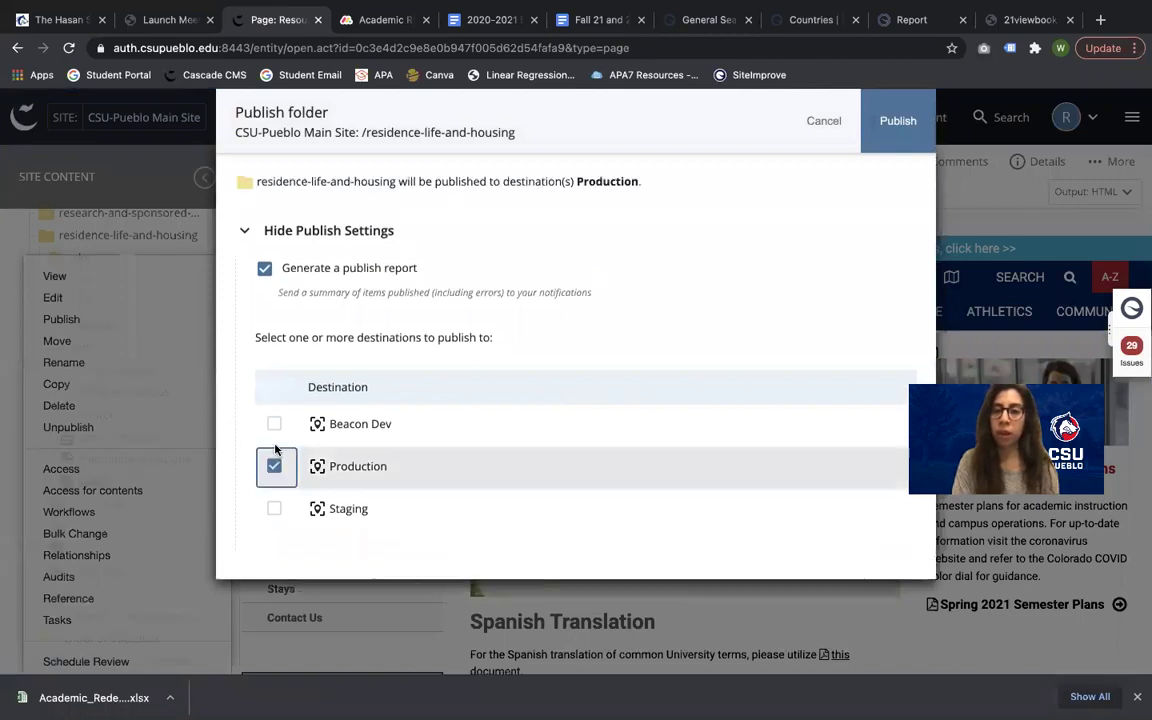
{"action": "left_click", "coordinate": [275, 510]}
{"action": "left_click", "coordinate": [896, 121]}
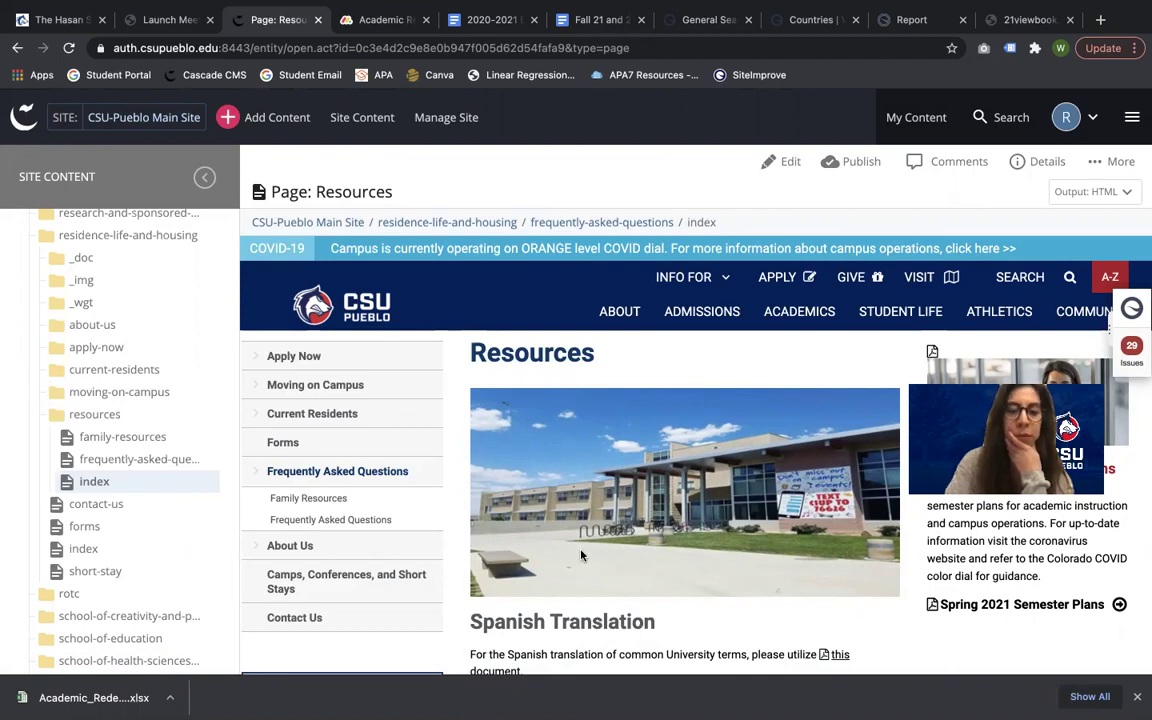
Reload the Resources page, set the resources folder's Display Name and Title to Resources, and submit the change through the spell check.
{"action": "key", "text": "super+r"}
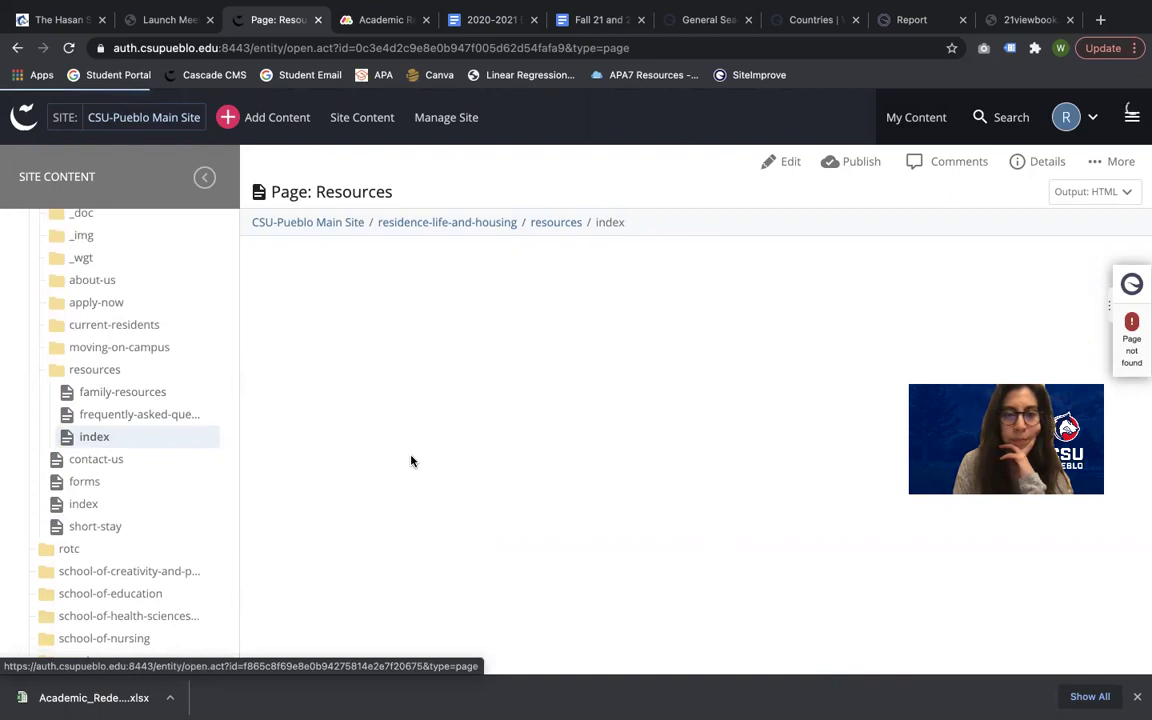
{"action": "scroll", "coordinate": [411, 461], "scroll_direction": "down", "scroll_amount": 3}
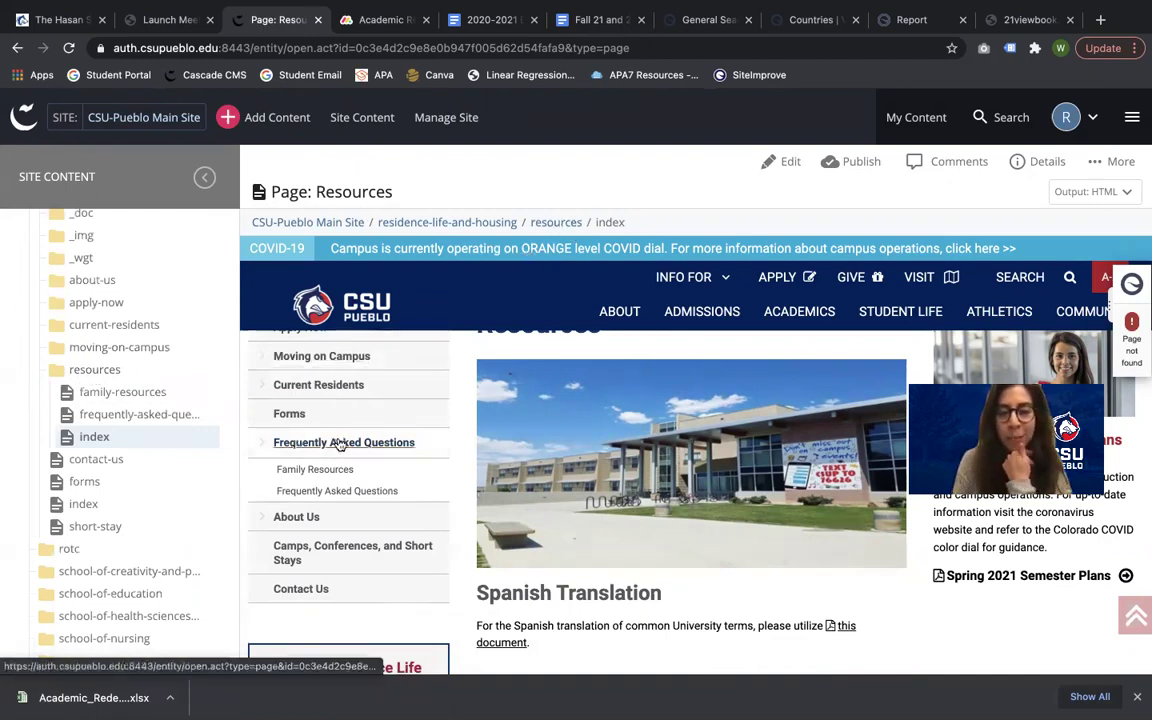
{"action": "right_click", "coordinate": [94, 370]}
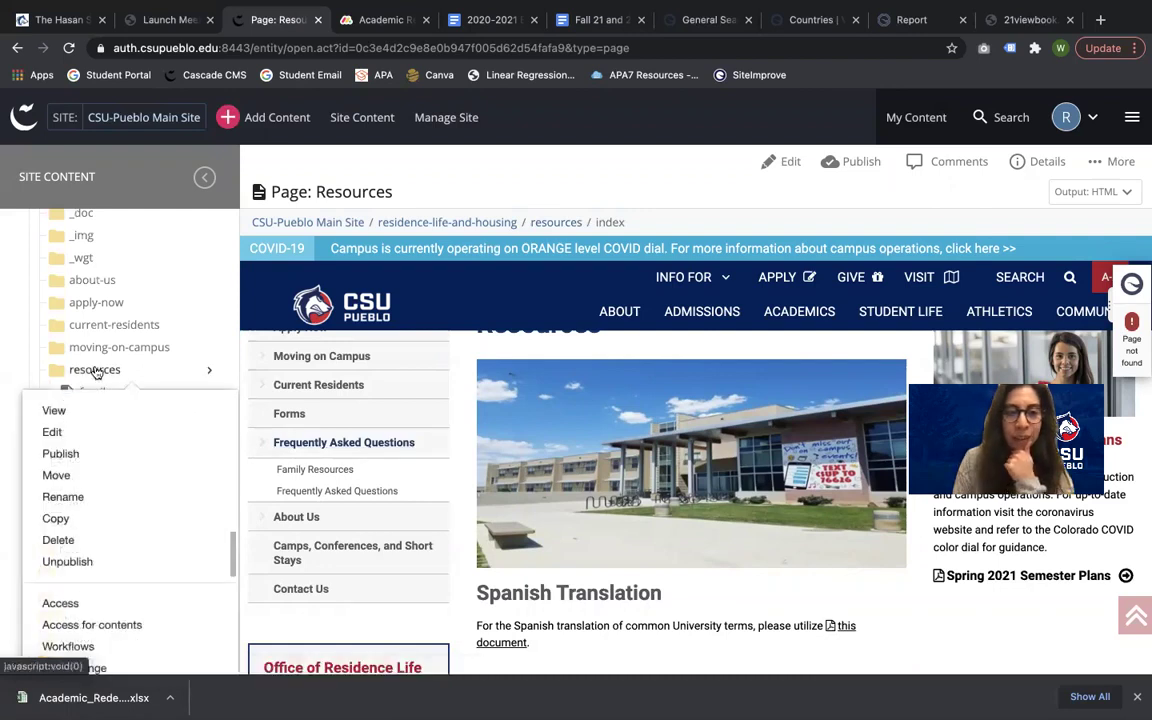
{"action": "left_click", "coordinate": [52, 432]}
{"action": "left_click_drag", "start_coordinate": [433, 257], "coordinate": [202, 260]}
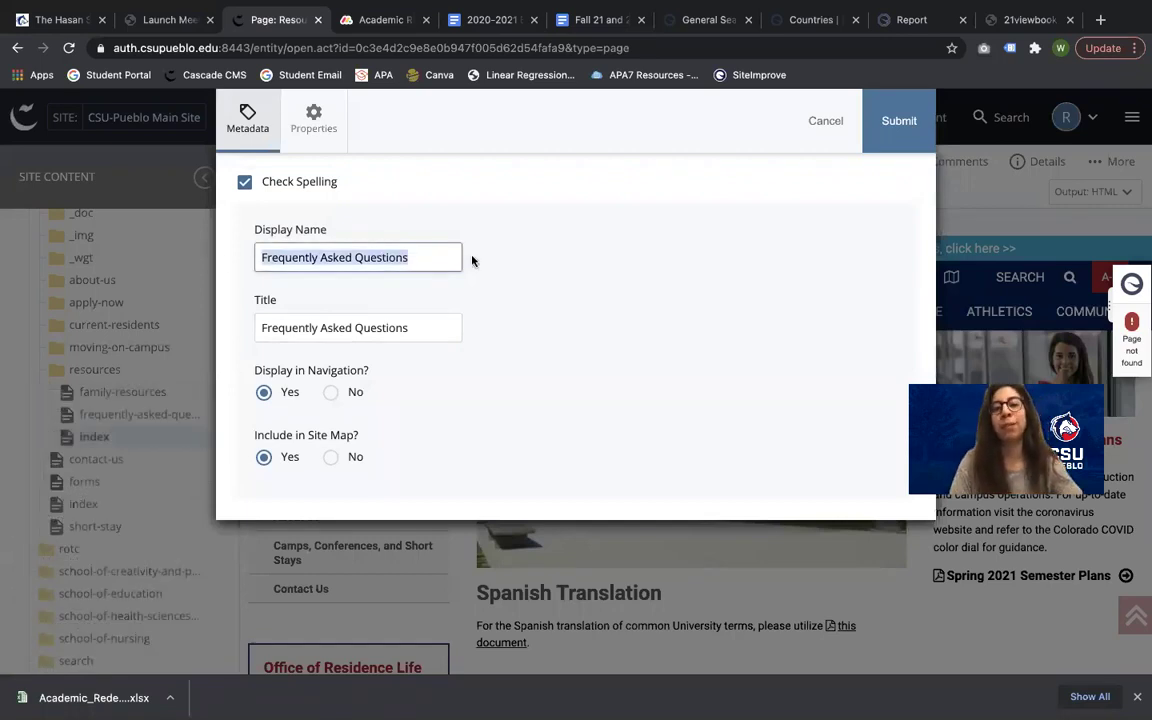
{"action": "type", "text": "Resources"}
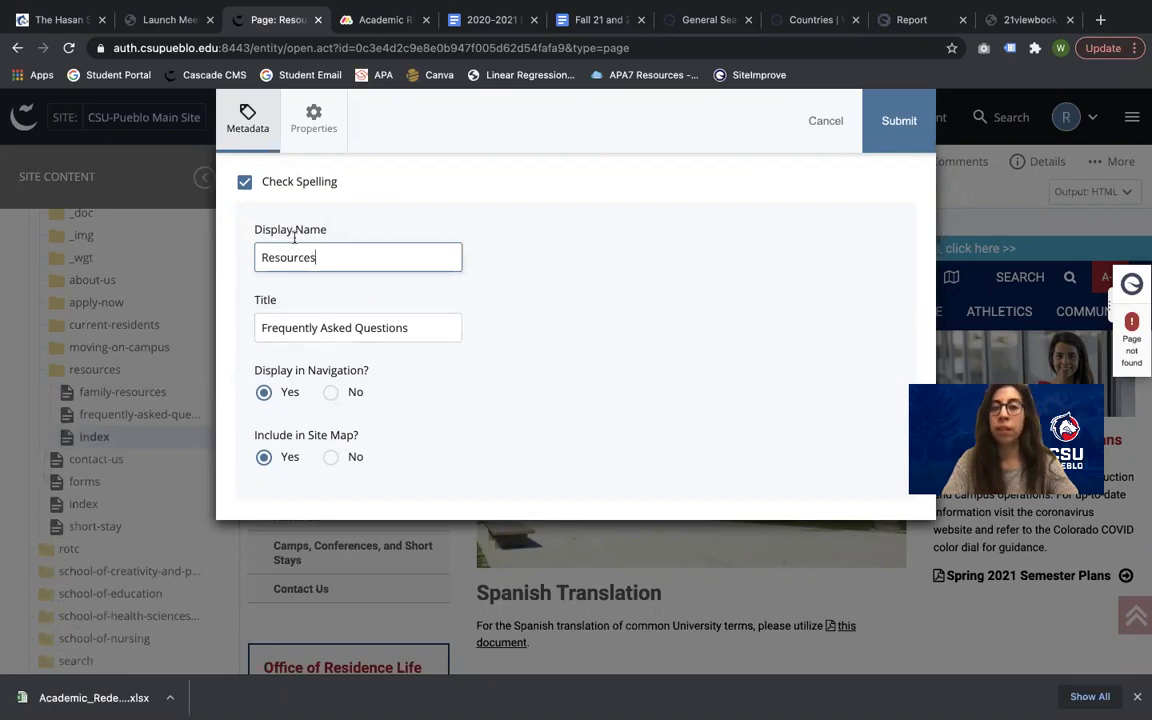
{"action": "left_click_drag", "start_coordinate": [448, 327], "coordinate": [240, 329]}
{"action": "type", "text": "Resources"}
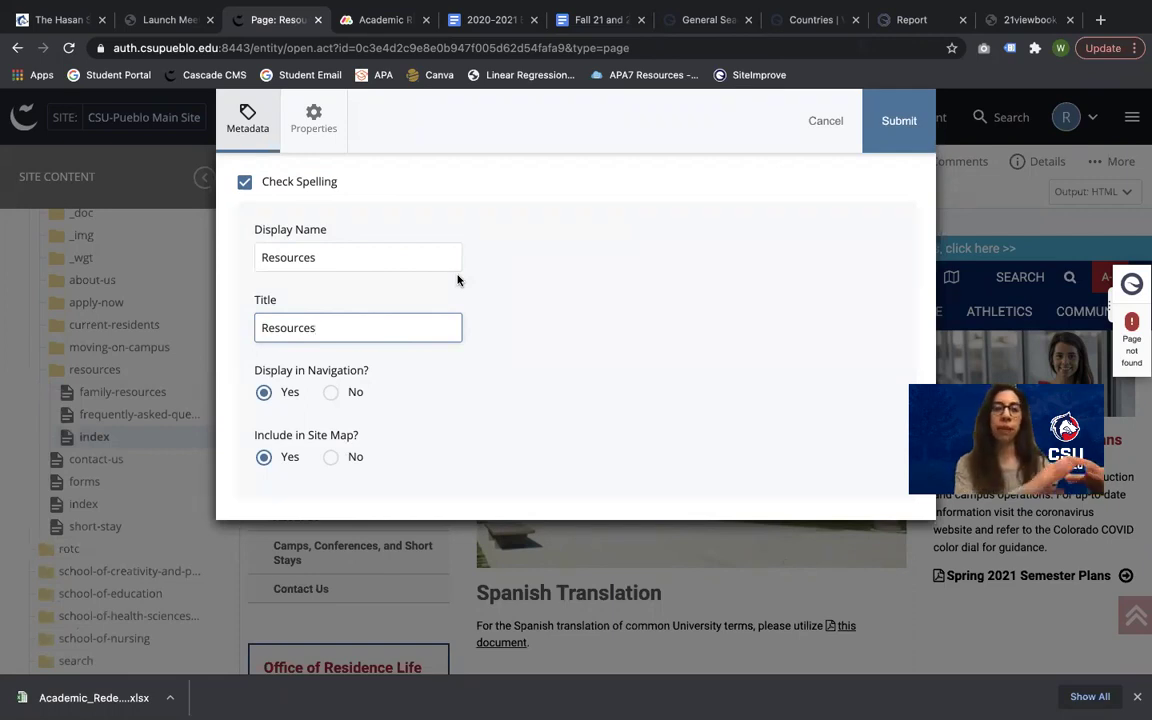
{"action": "left_click", "coordinate": [914, 145]}
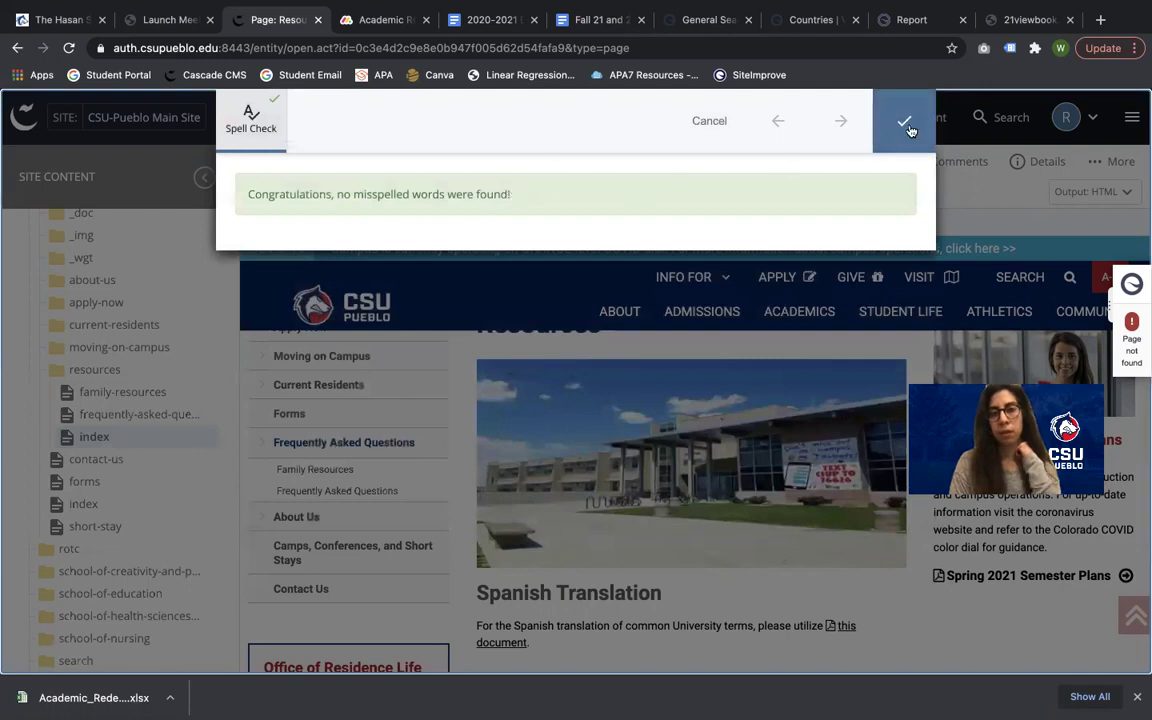
{"action": "left_click", "coordinate": [907, 125]}
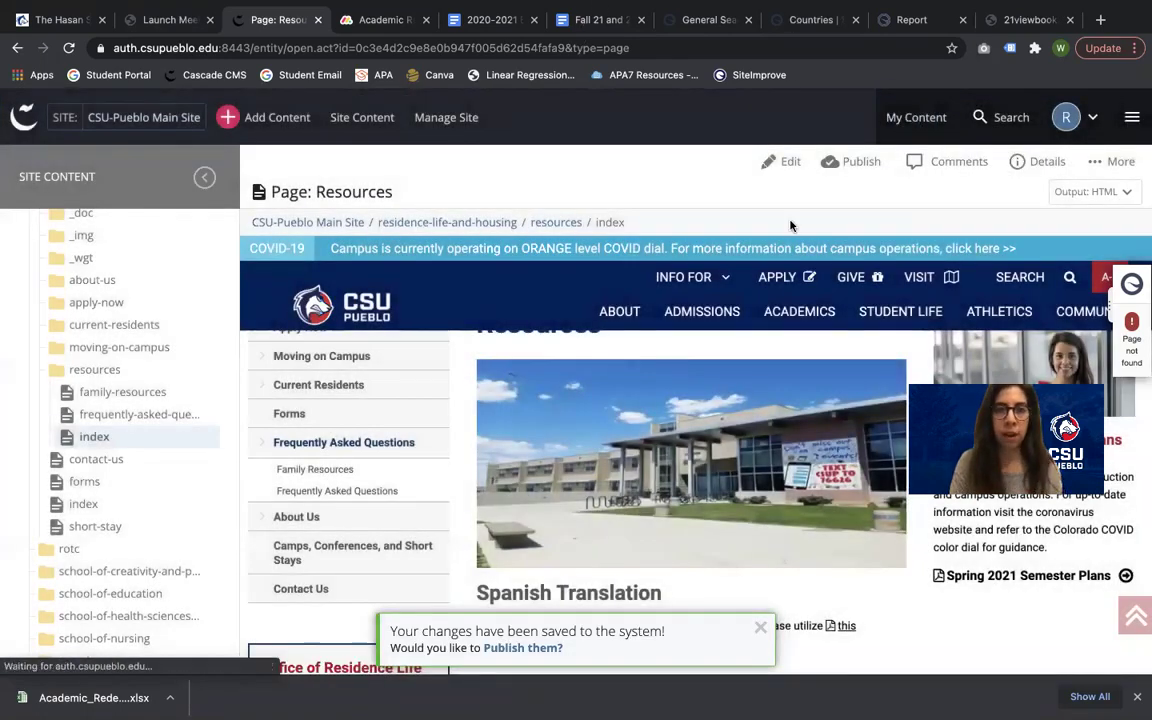
Switch to the public CSU Pueblo site and open the Art department page through the College of Humanities, Arts and Social Sciences.
{"action": "left_click", "coordinate": [52, 20]}
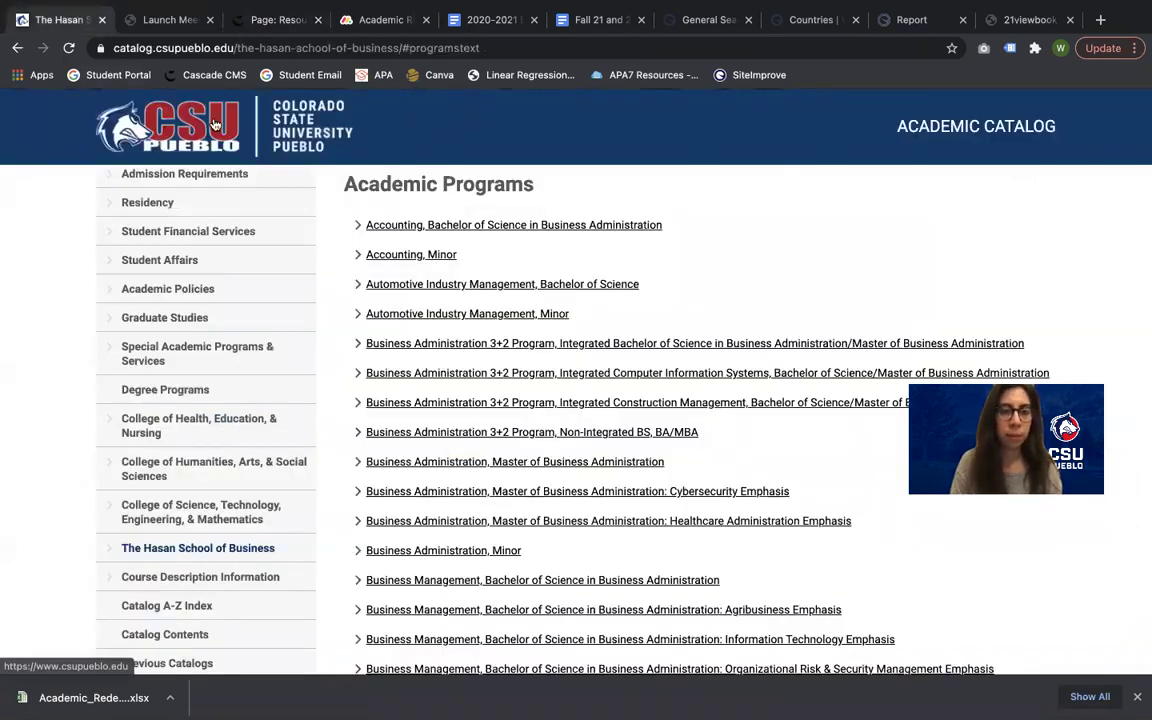
{"action": "left_click", "coordinate": [180, 100]}
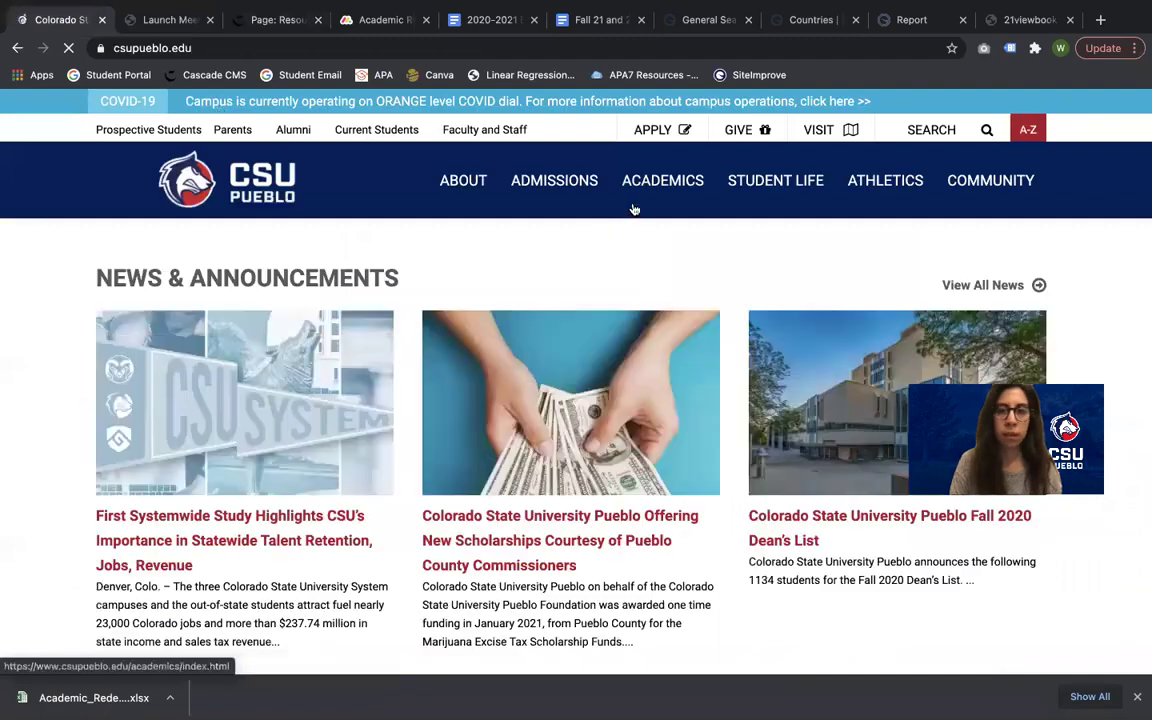
{"action": "mouse_move", "coordinate": [636, 205]}
{"action": "left_click", "coordinate": [721, 311]}
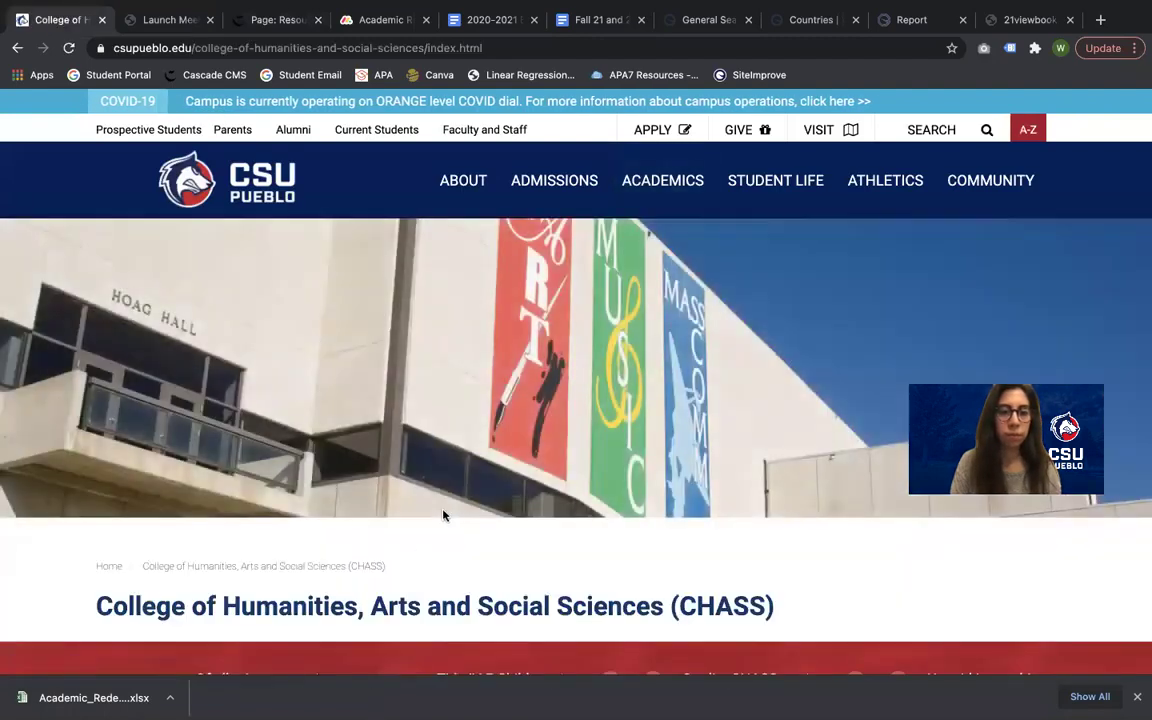
{"action": "scroll", "coordinate": [295, 577], "scroll_direction": "down", "scroll_amount": 1}
{"action": "scroll", "coordinate": [295, 577], "scroll_direction": "down", "scroll_amount": 3}
{"action": "left_click", "coordinate": [252, 610]}
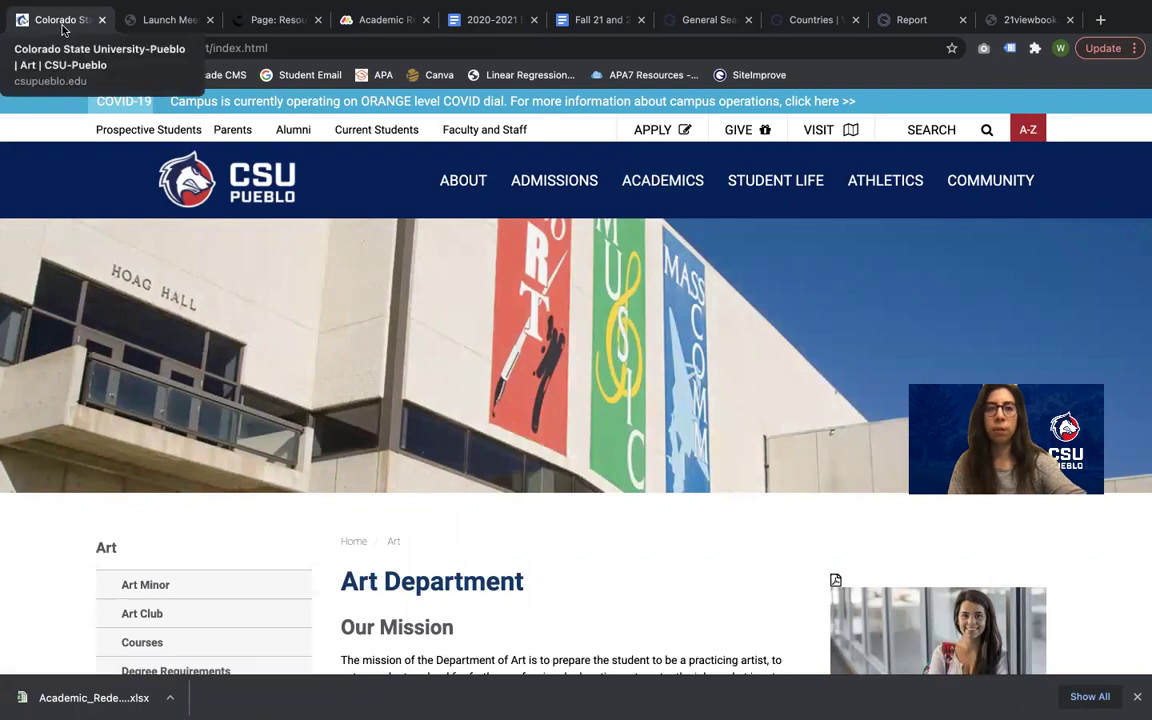
Return to the Resources page in Cascade CMS and republish the residence-life-and-housing folder to Staging and Production.
{"action": "left_click", "coordinate": [270, 19]}
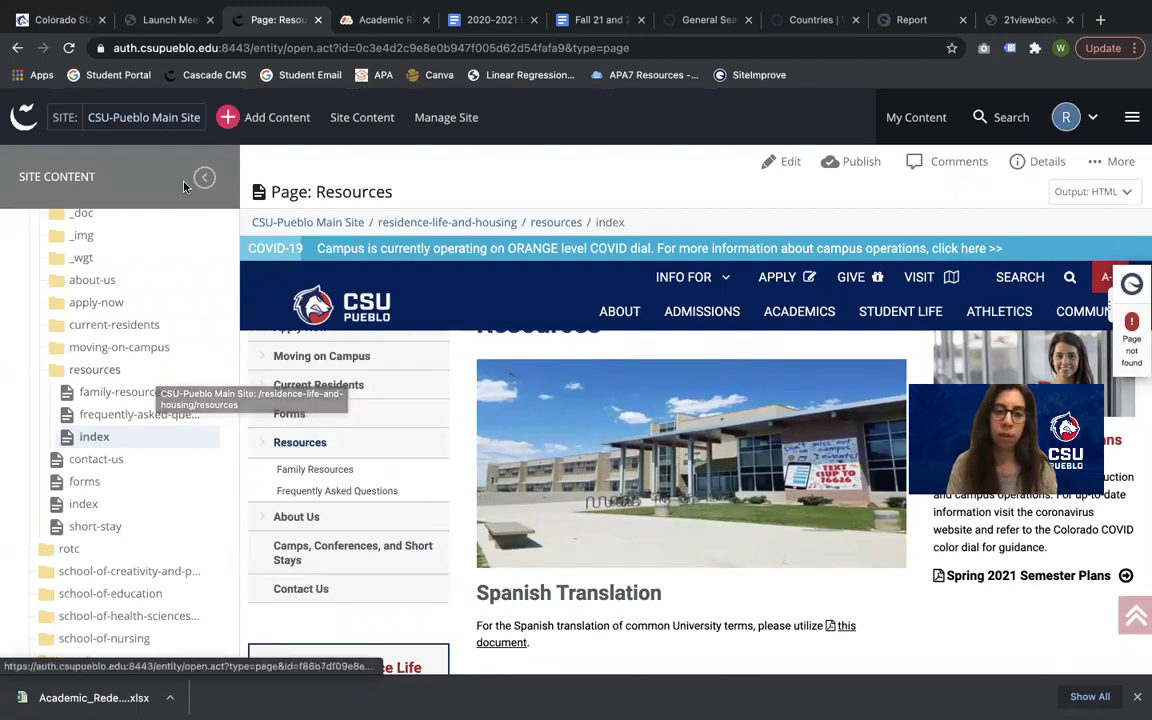
{"action": "scroll", "coordinate": [60, 463], "scroll_direction": "up", "scroll_amount": 1}
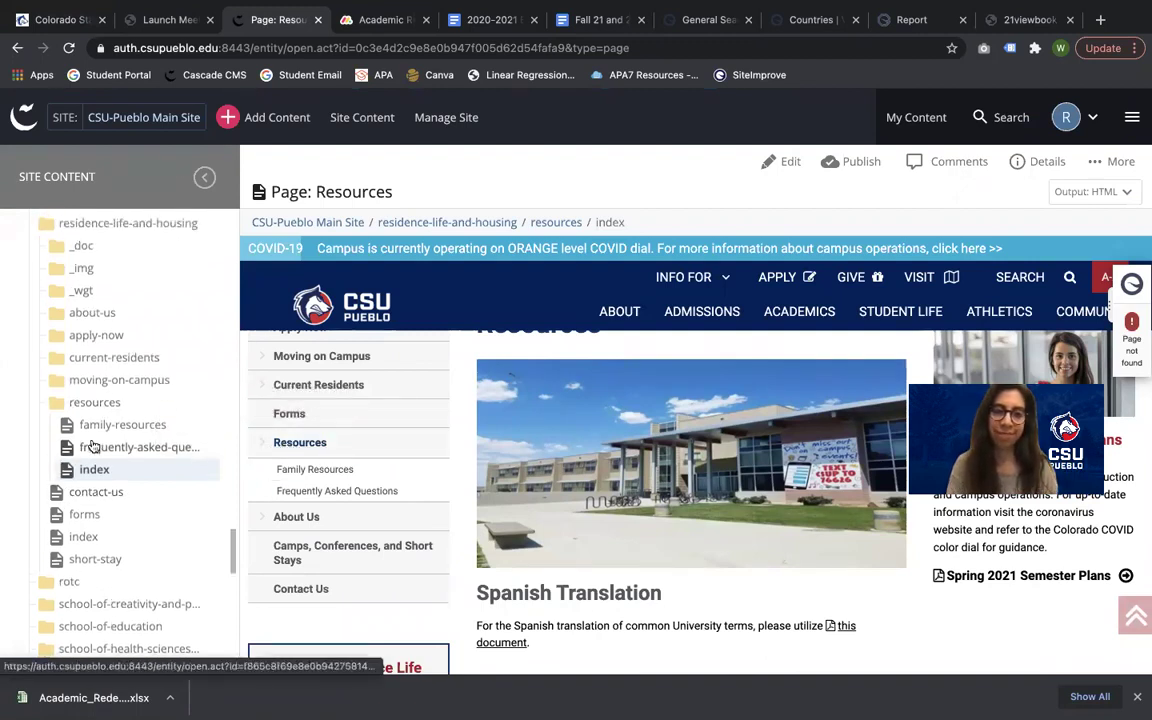
{"action": "right_click", "coordinate": [168, 223]}
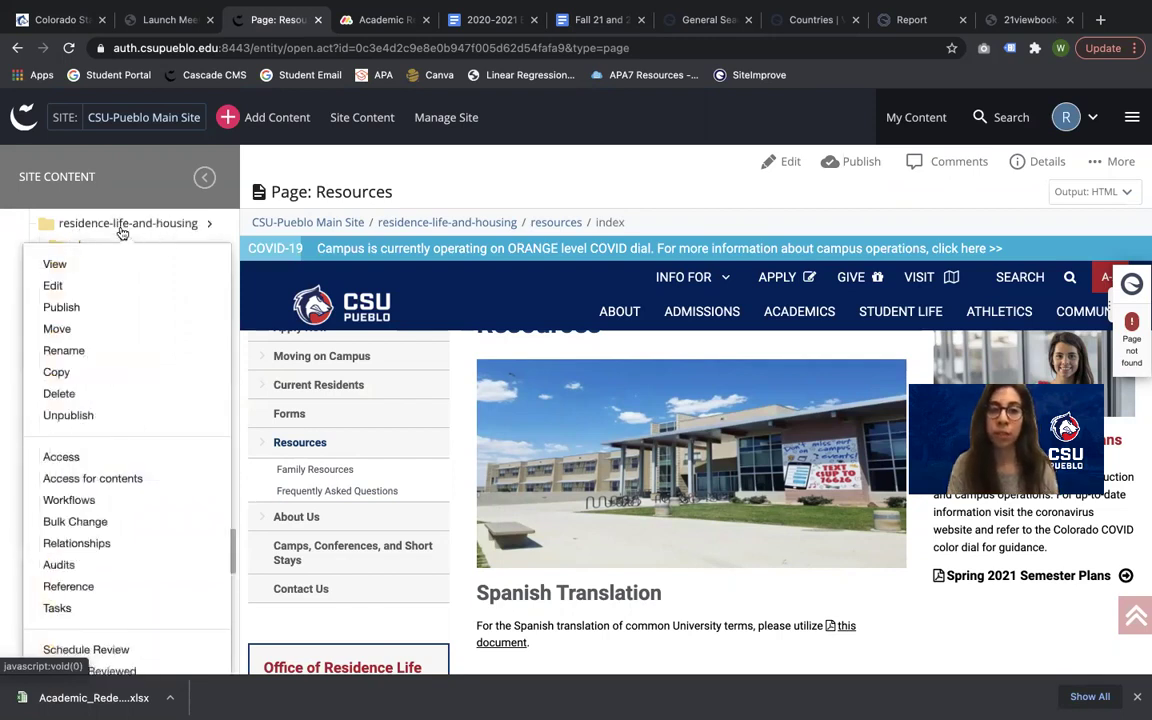
{"action": "left_click", "coordinate": [92, 309]}
{"action": "left_click", "coordinate": [271, 503]}
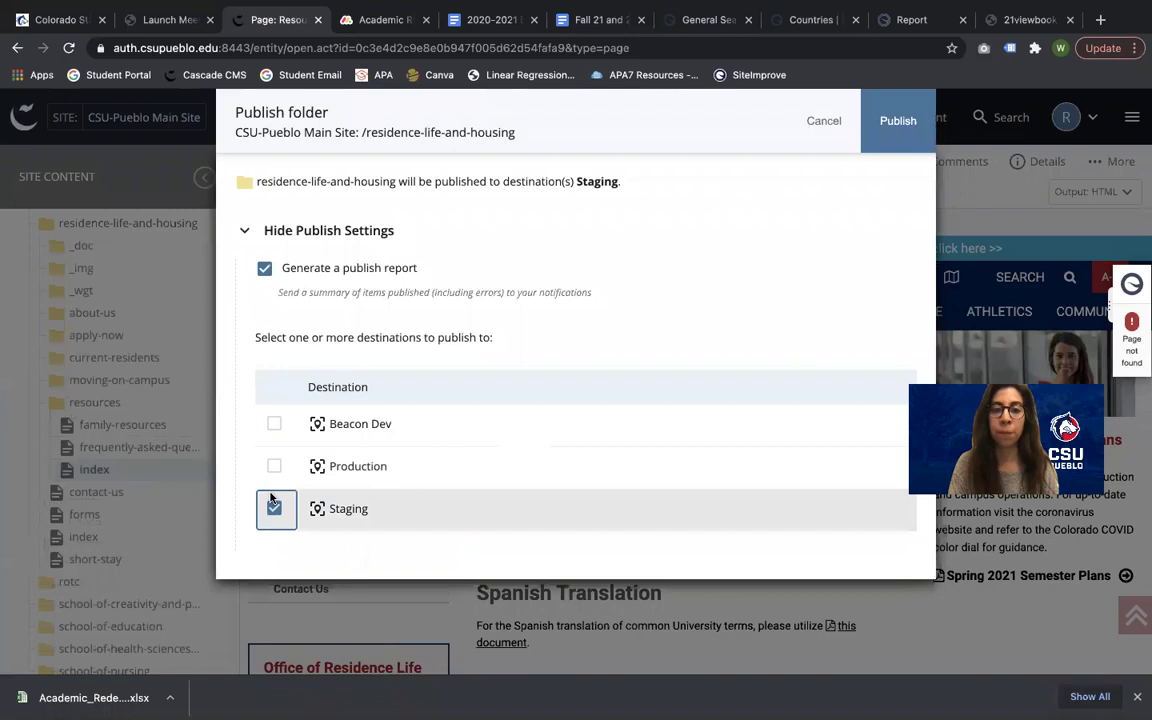
{"action": "left_click", "coordinate": [273, 466]}
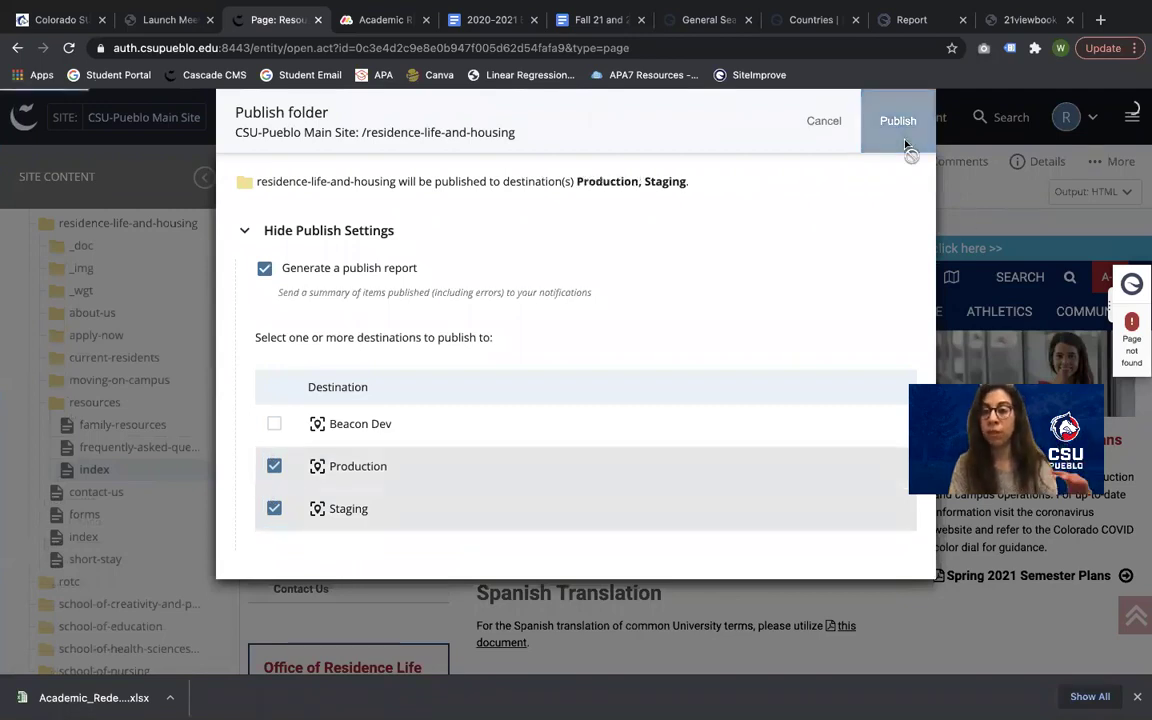
{"action": "left_click", "coordinate": [907, 148]}
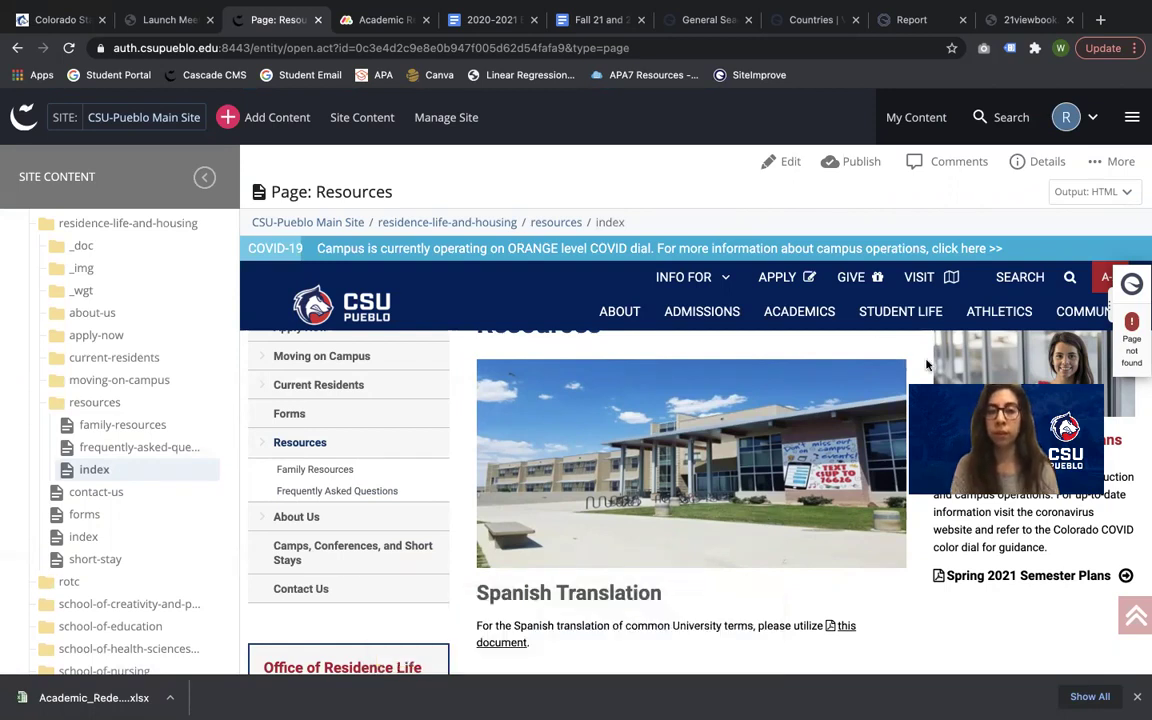
Open the live Resources page and check its content and side navigation, including the Frequently Asked Questions and Current Residents pages.
{"action": "left_click", "coordinate": [1126, 163]}
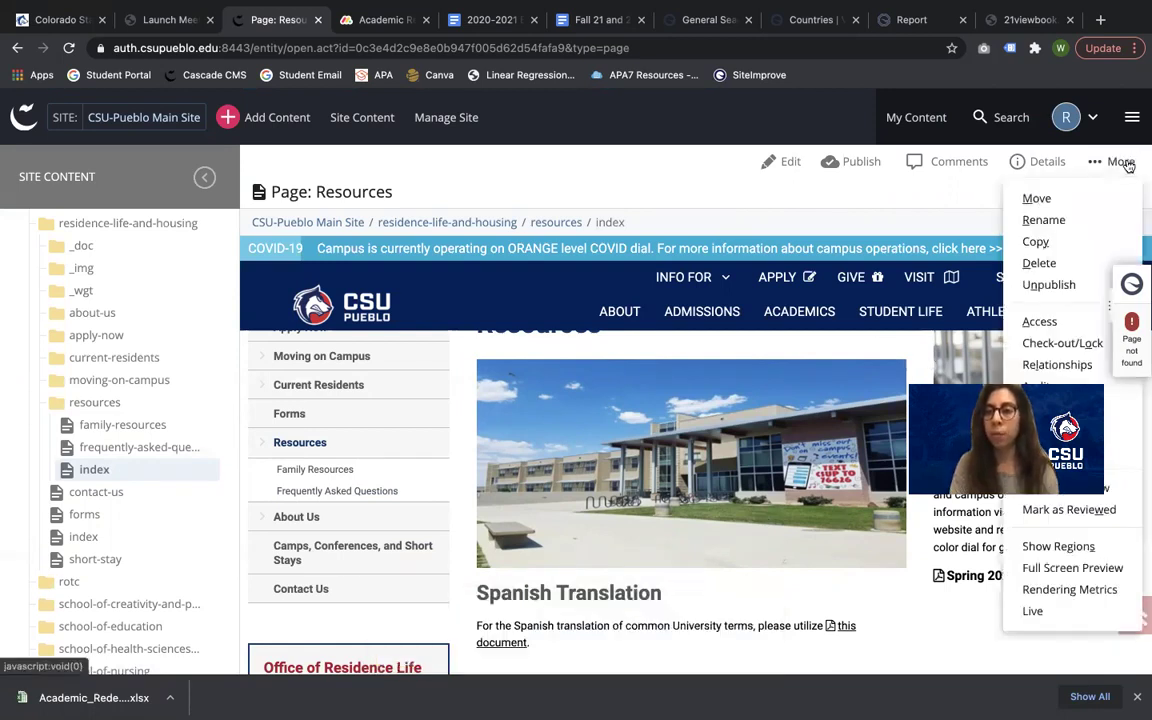
{"action": "left_click", "coordinate": [1057, 611]}
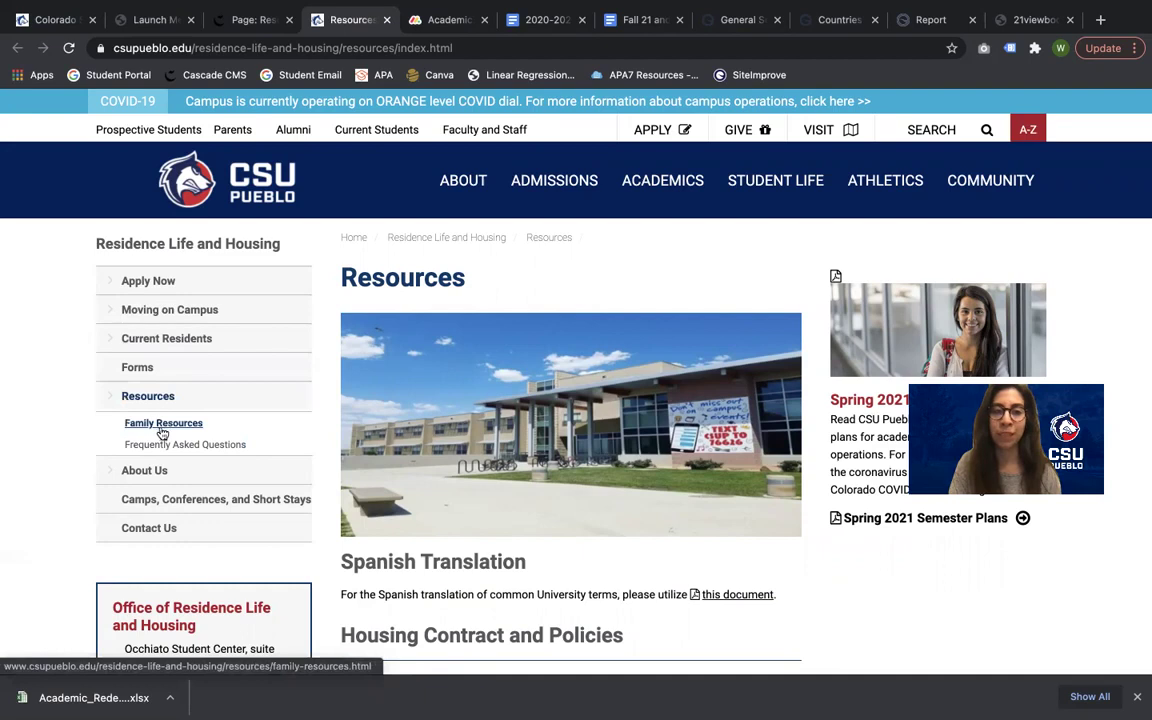
{"action": "scroll", "coordinate": [490, 381], "scroll_direction": "down", "scroll_amount": 3}
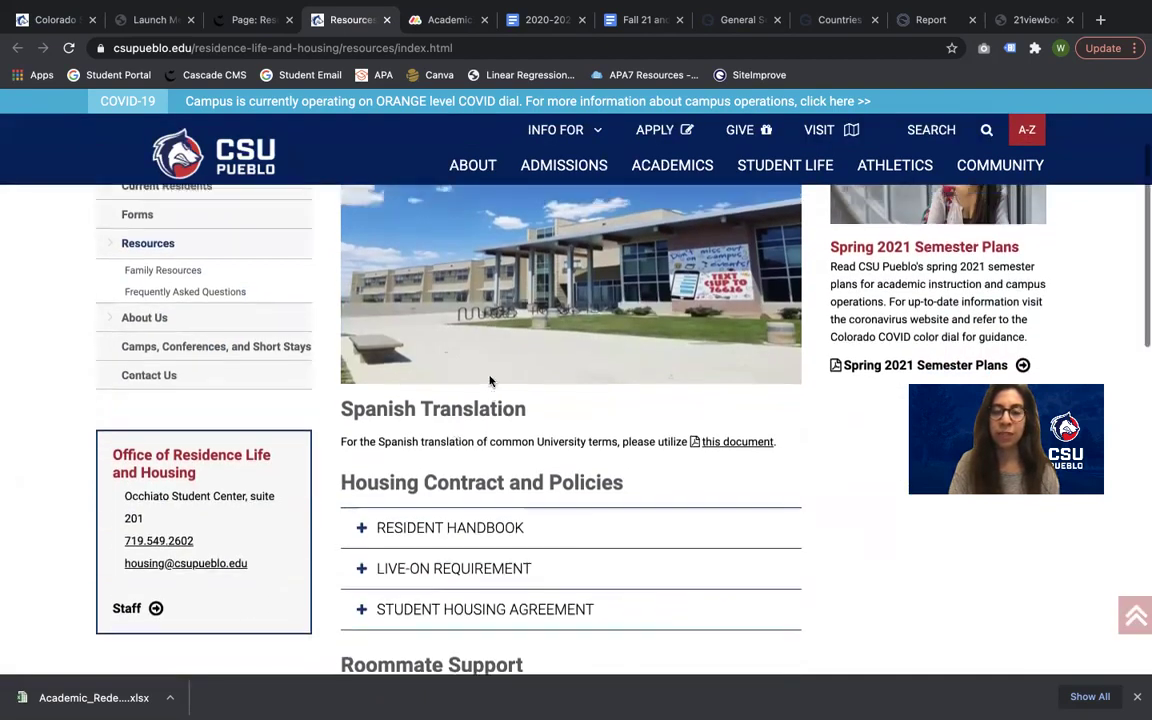
{"action": "scroll", "coordinate": [490, 381], "scroll_direction": "up", "scroll_amount": 3}
{"action": "left_click", "coordinate": [162, 378]}
{"action": "left_click", "coordinate": [180, 449]}
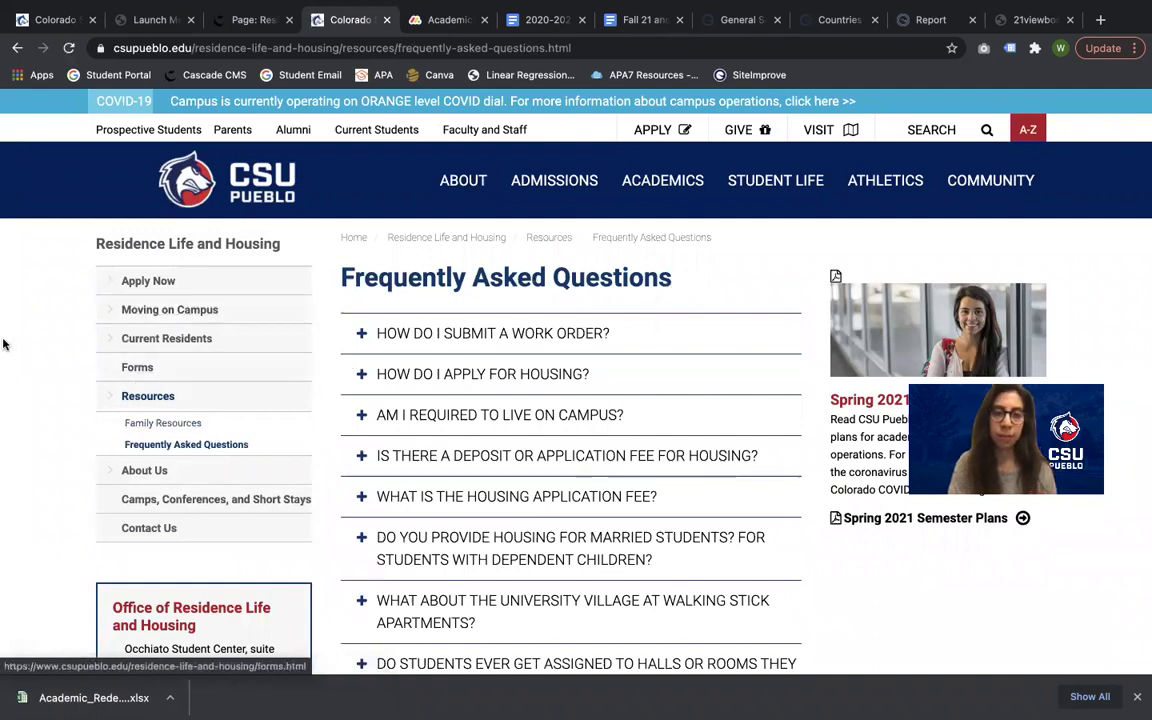
{"action": "left_click", "coordinate": [155, 339]}
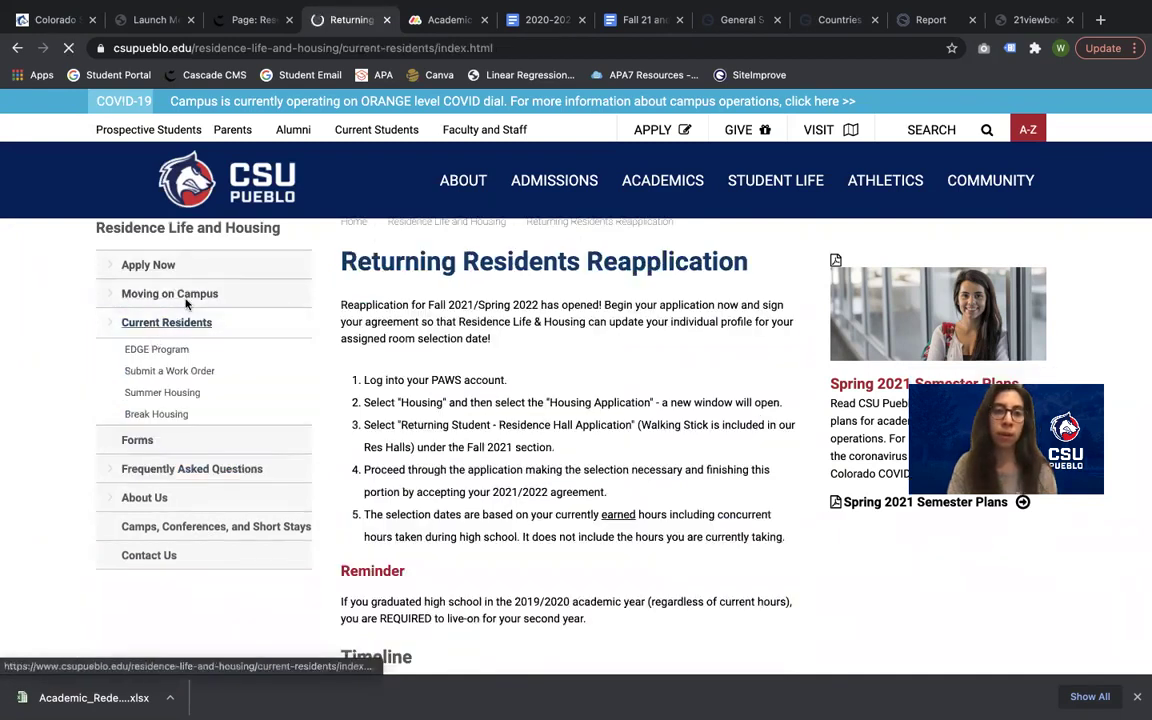
Reload the live Current Residents page repeatedly and check the Frequently Asked Questions entry in its side navigation.
{"action": "scroll", "coordinate": [150, 437], "scroll_direction": "down", "scroll_amount": 3}
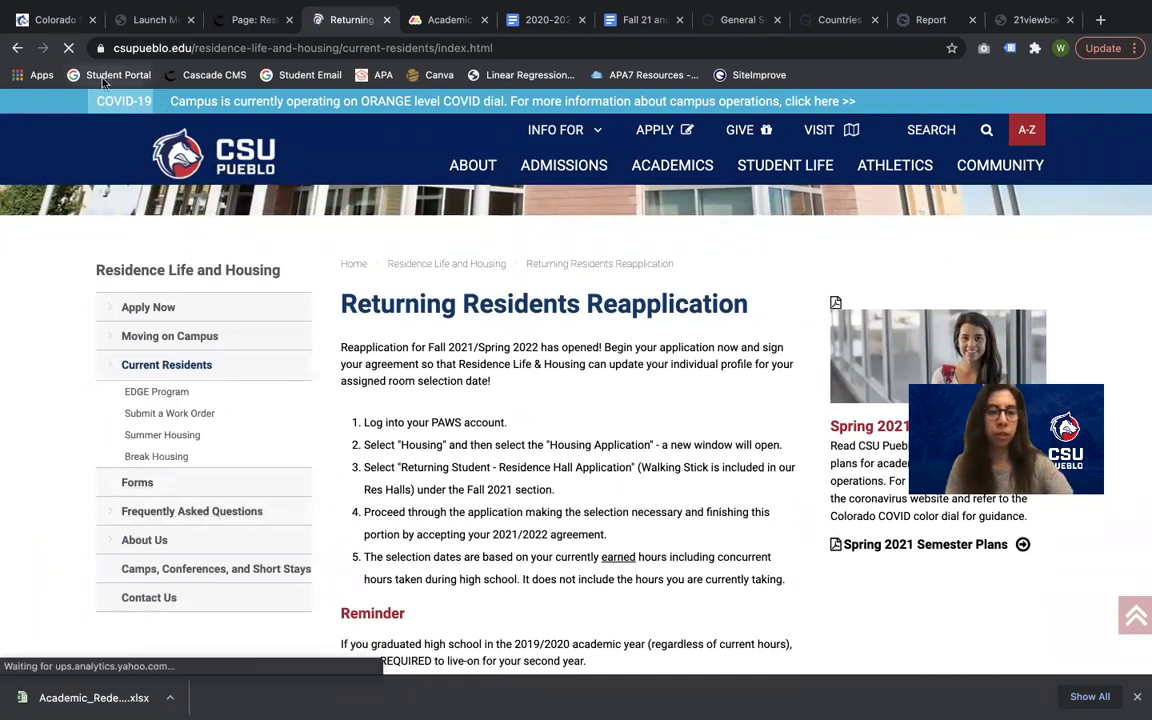
{"action": "scroll", "coordinate": [158, 414], "scroll_direction": "down", "scroll_amount": 3}
{"action": "scroll", "coordinate": [158, 414], "scroll_direction": "up", "scroll_amount": 3}
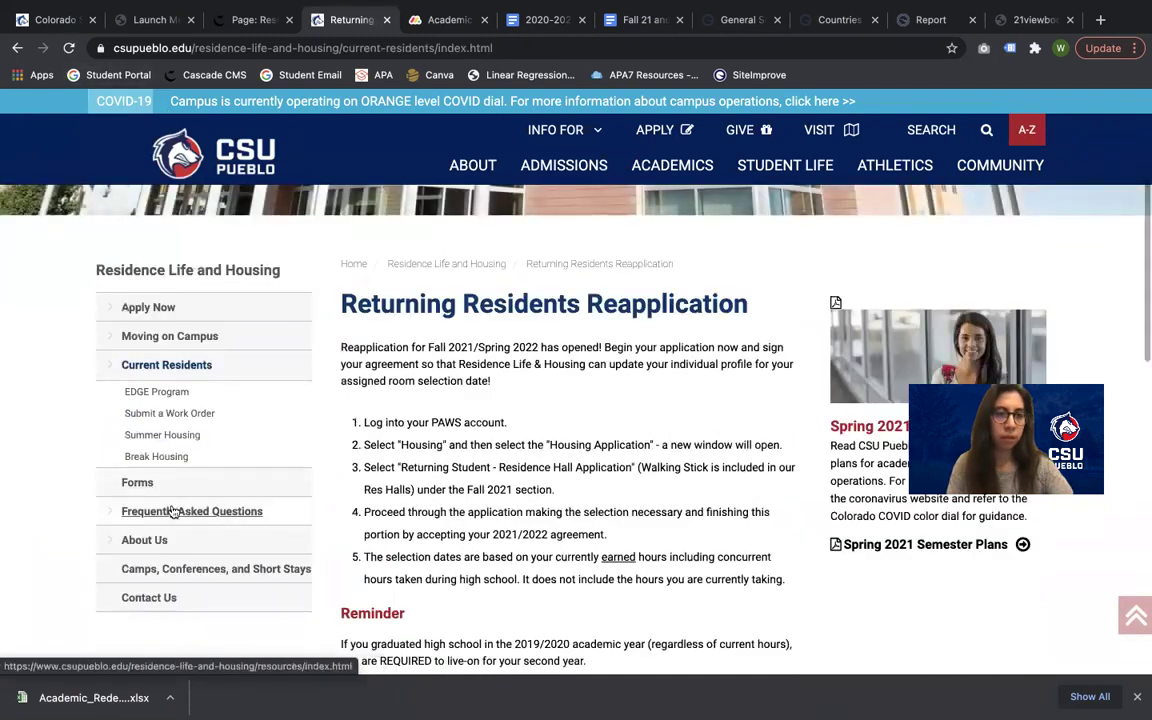
{"action": "scroll", "coordinate": [172, 512], "scroll_direction": "down", "scroll_amount": 3}
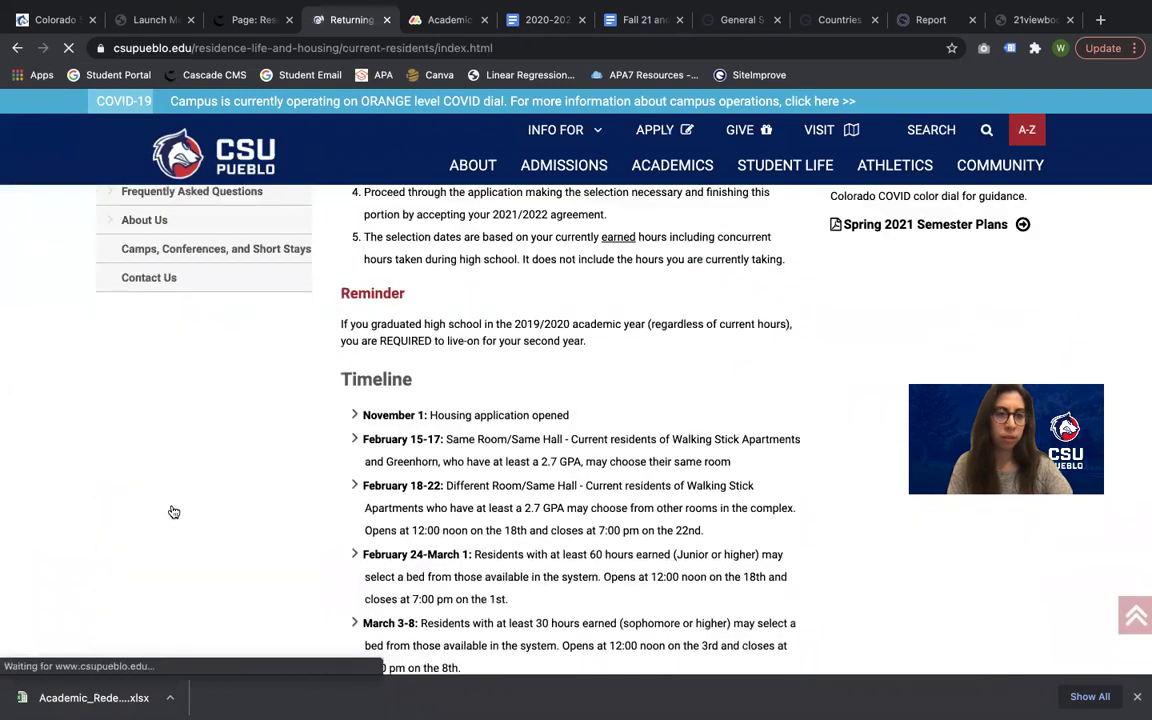
{"action": "scroll", "coordinate": [174, 512], "scroll_direction": "up", "scroll_amount": 3}
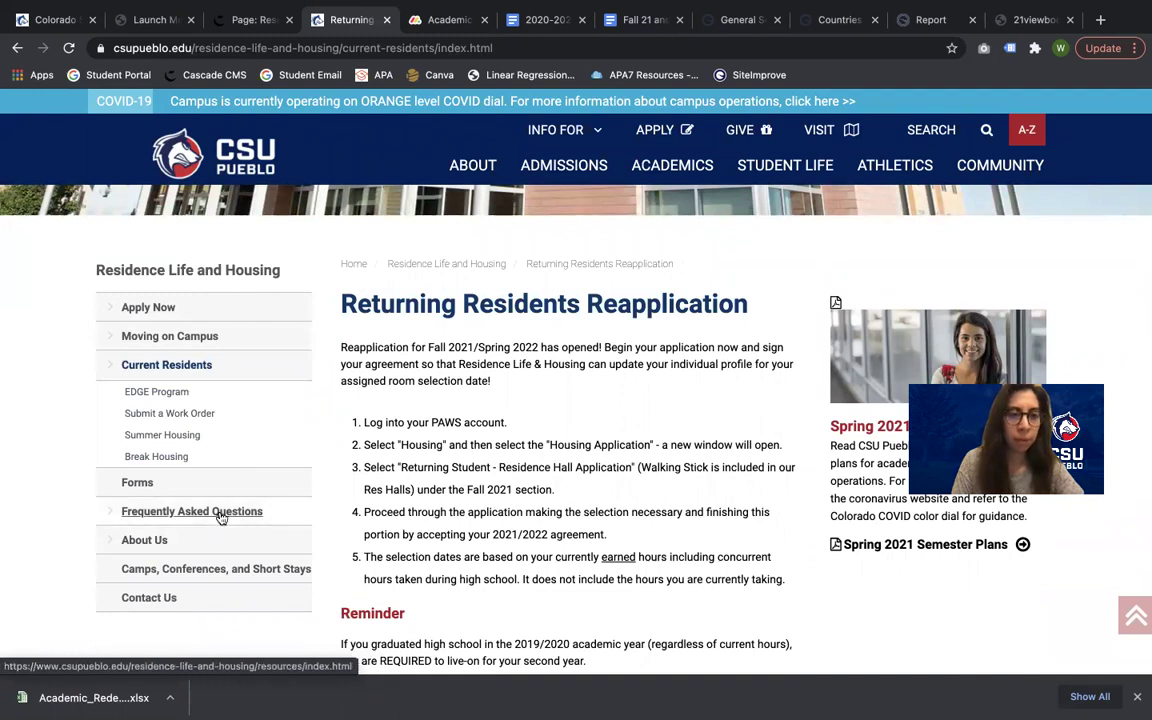
{"action": "scroll", "coordinate": [221, 517], "scroll_direction": "down", "scroll_amount": 3}
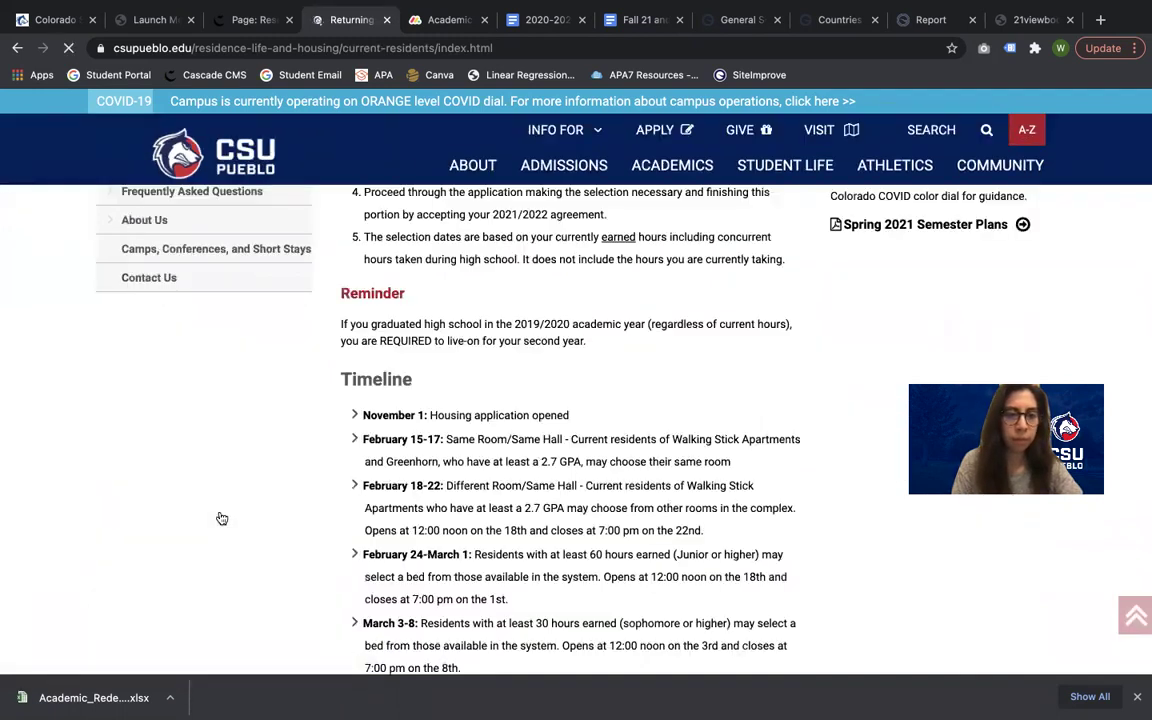
{"action": "scroll", "coordinate": [222, 518], "scroll_direction": "up", "scroll_amount": 3}
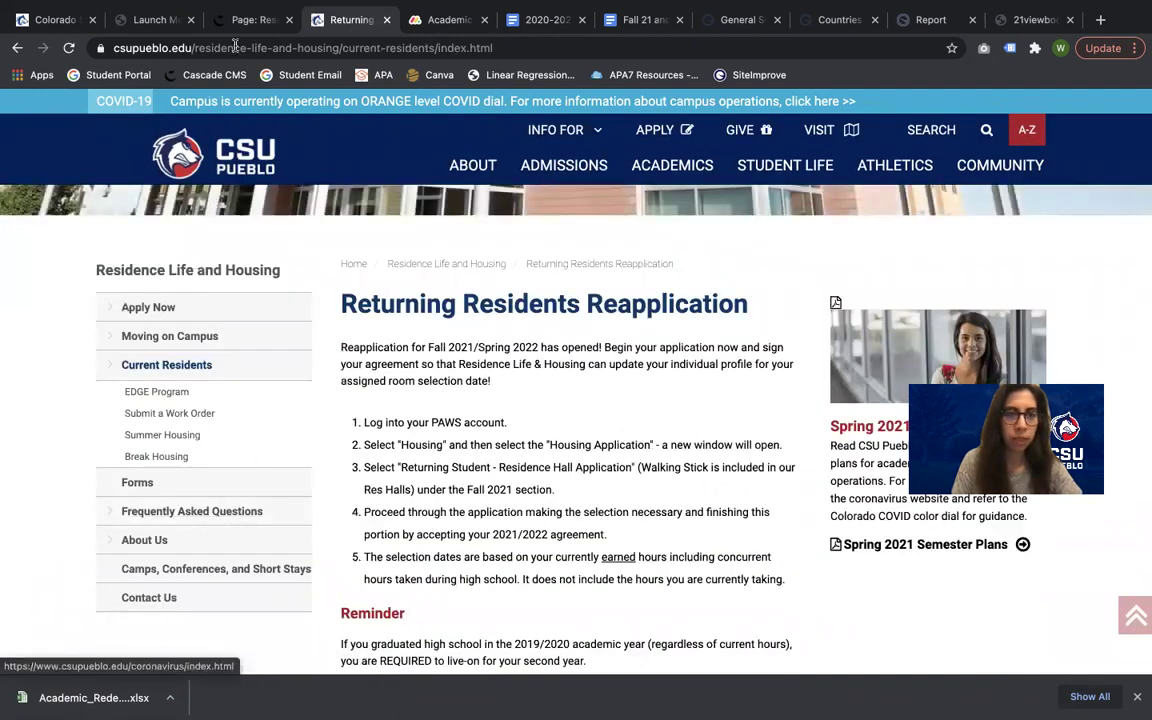
Switch to Cascade CMS and check the Publish Queue, followed by the list of recently viewed assets.
{"action": "left_click", "coordinate": [255, 18]}
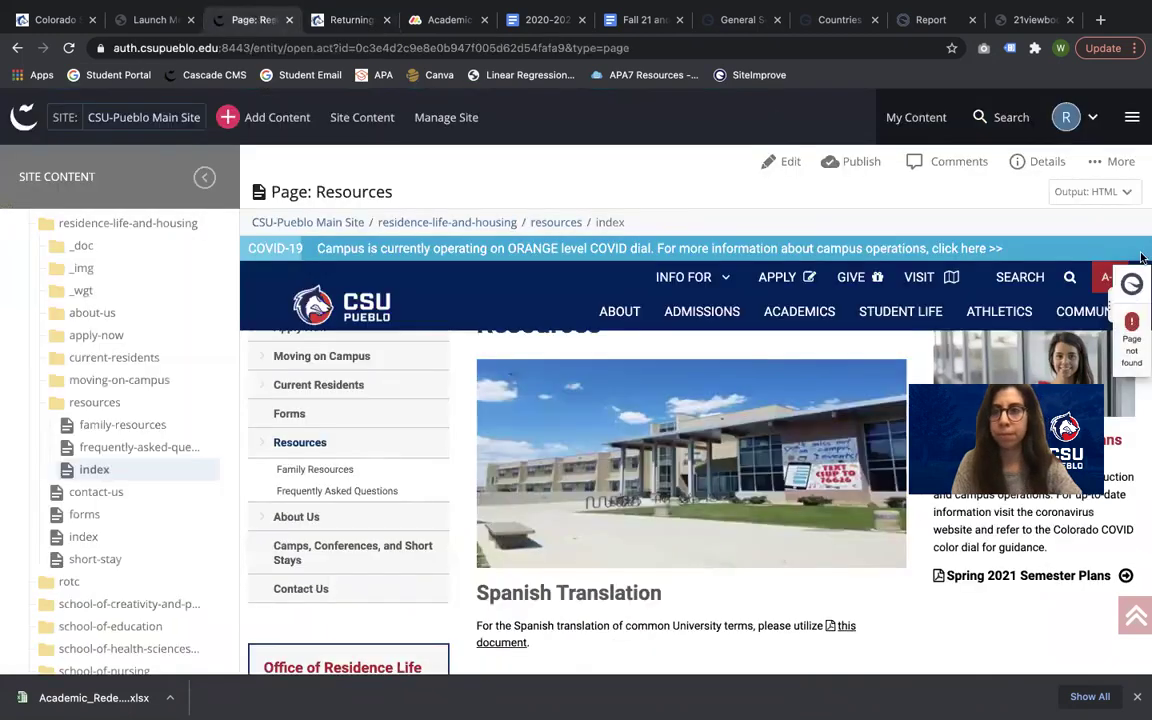
{"action": "left_click", "coordinate": [1132, 118]}
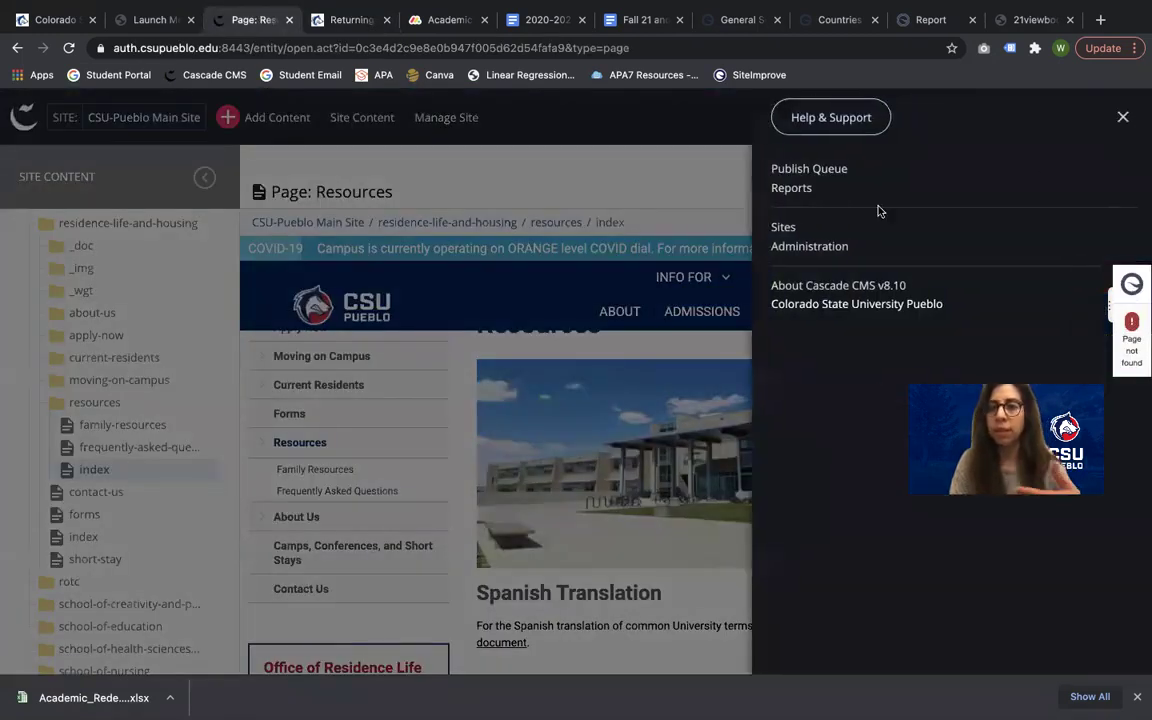
{"action": "left_click", "coordinate": [830, 171]}
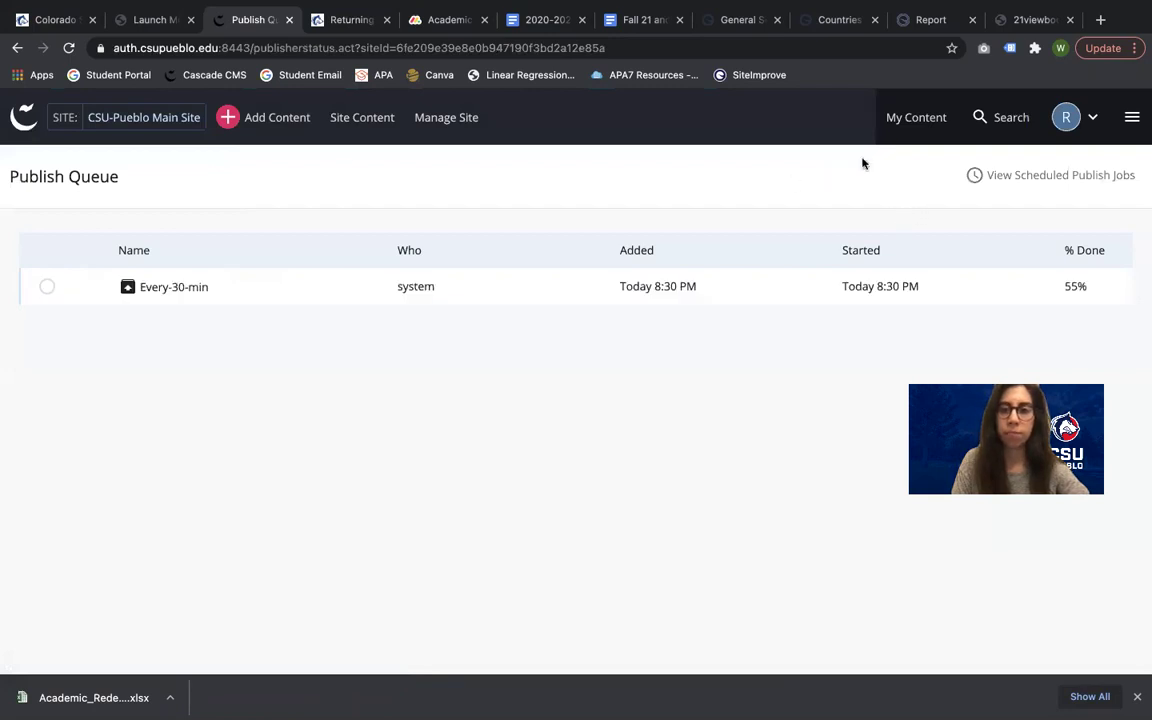
{"action": "left_click", "coordinate": [904, 128]}
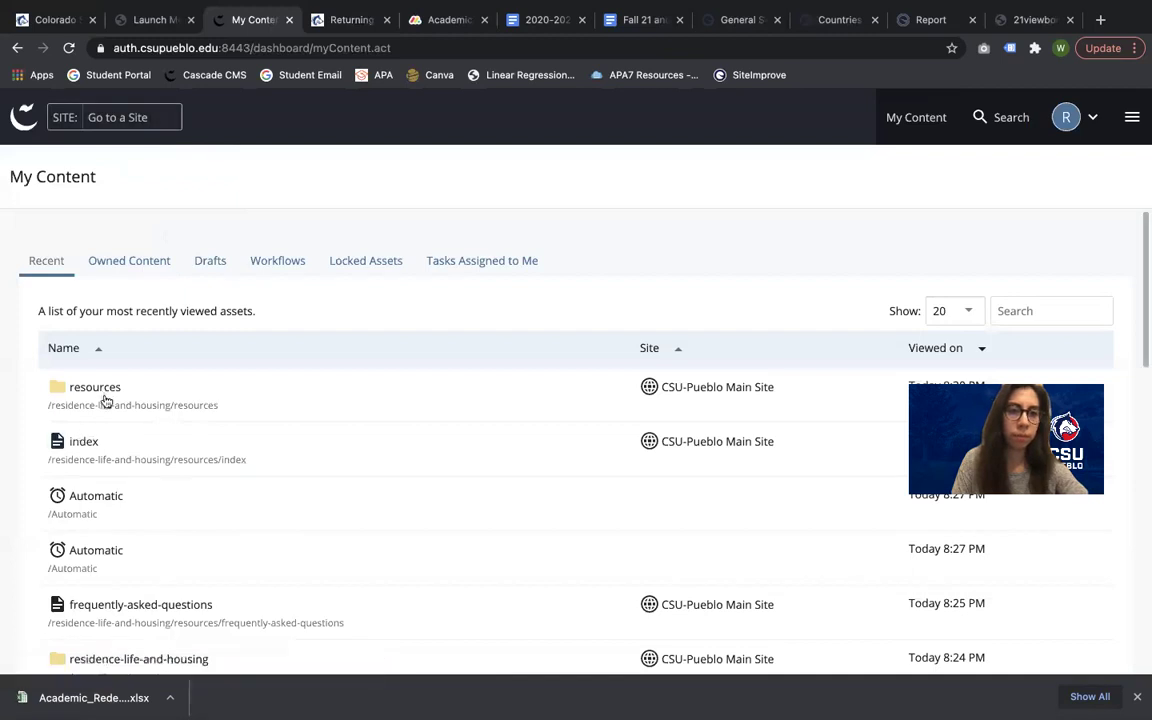
Return to the live Returning Residents Reapplication page, reload it and recheck its side navigation.
{"action": "left_click", "coordinate": [345, 20]}
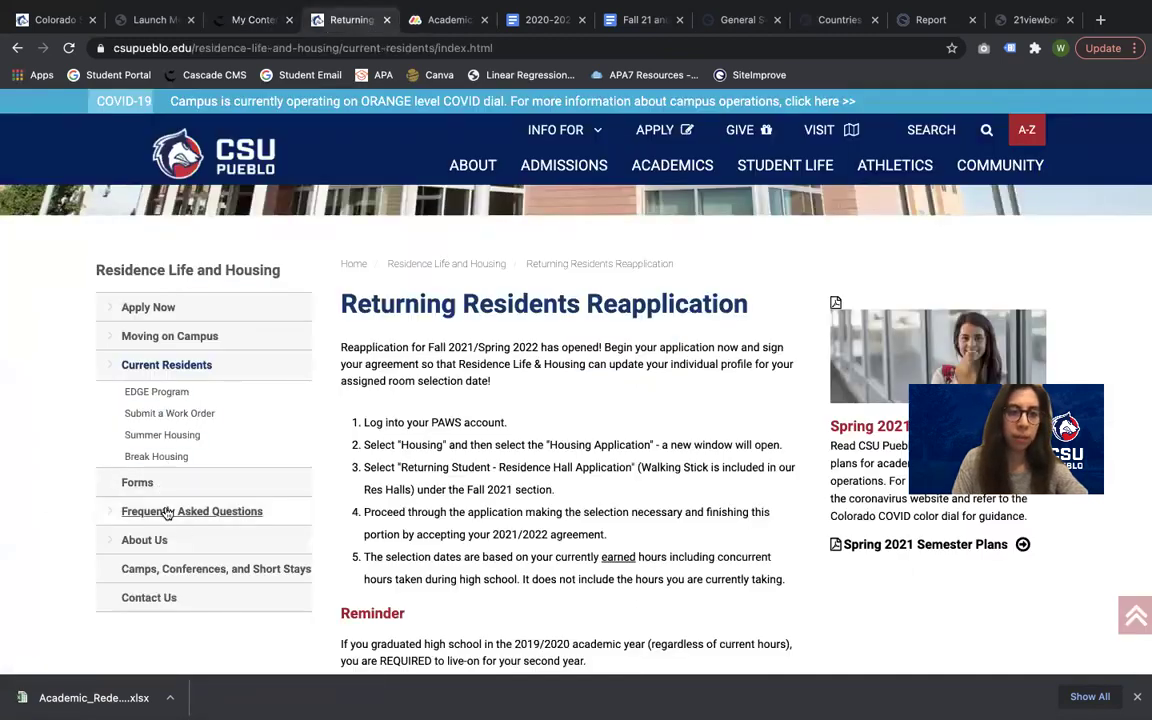
{"action": "scroll", "coordinate": [167, 522], "scroll_direction": "down", "scroll_amount": 3}
{"action": "scroll", "coordinate": [160, 510], "scroll_direction": "up", "scroll_amount": 3}
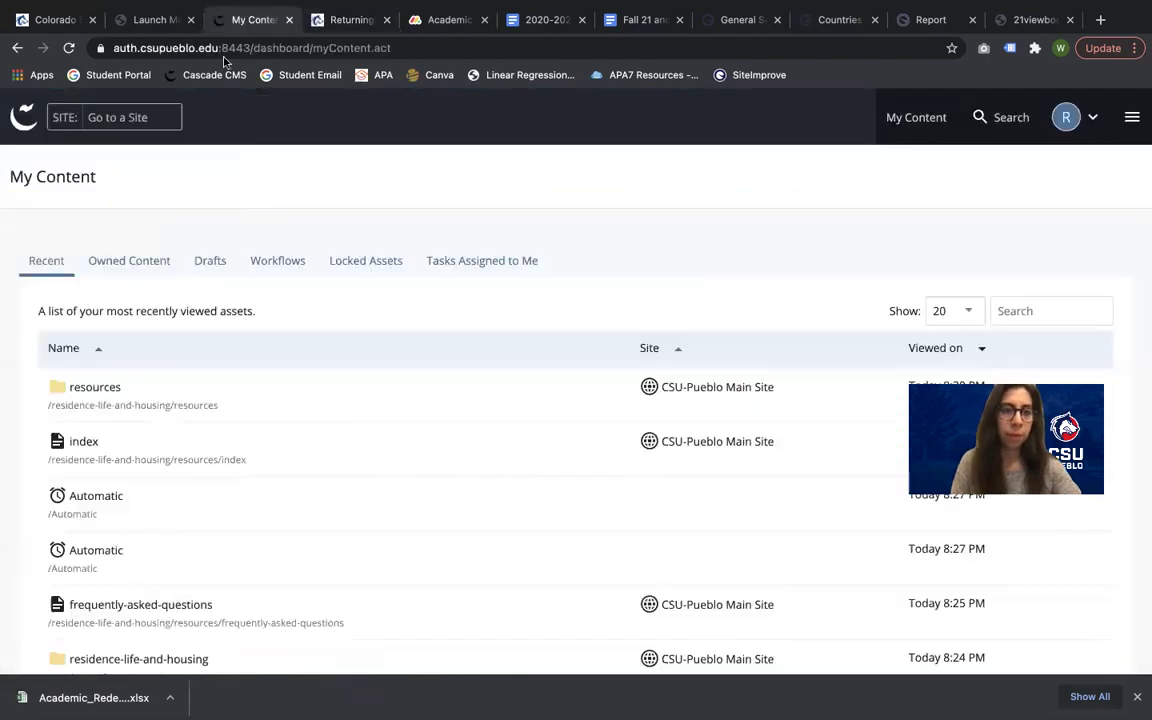
In Cascade CMS, open the index page of the current-residents folder at full width and examine its side navigation.
{"action": "left_click", "coordinate": [224, 20]}
{"action": "left_click", "coordinate": [147, 118]}
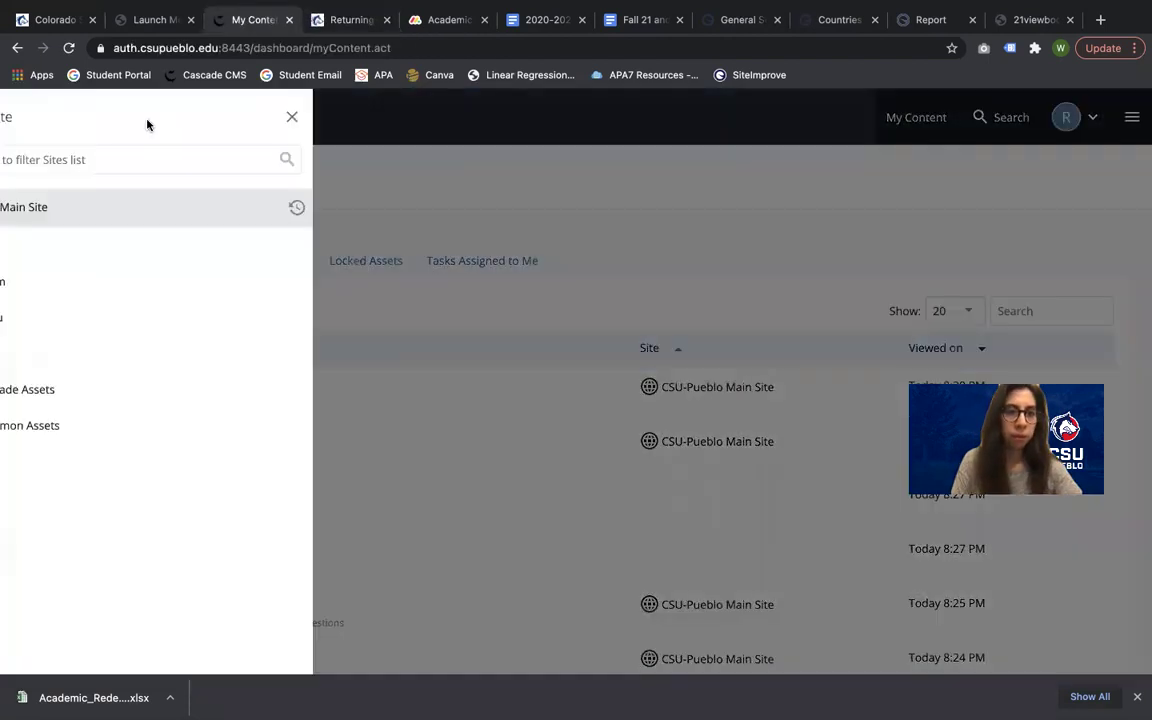
{"action": "left_click", "coordinate": [372, 117]}
{"action": "left_click", "coordinate": [97, 443]}
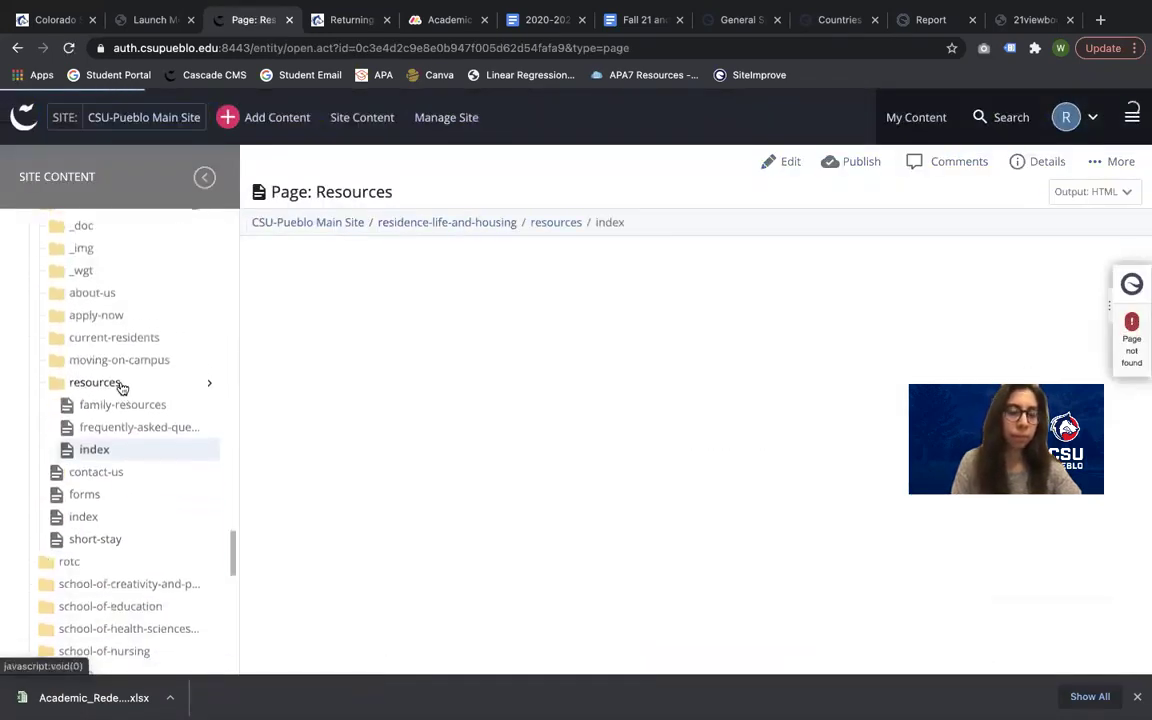
{"action": "left_click", "coordinate": [115, 332]}
{"action": "left_click", "coordinate": [100, 404]}
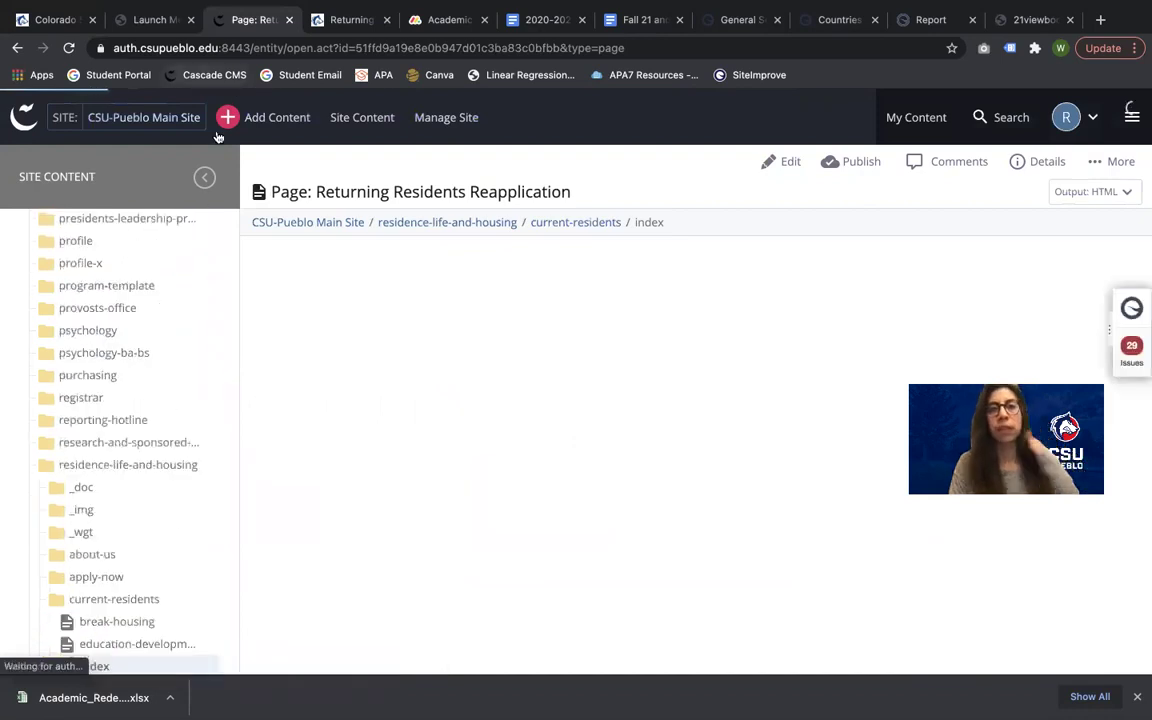
{"action": "left_click", "coordinate": [205, 177]}
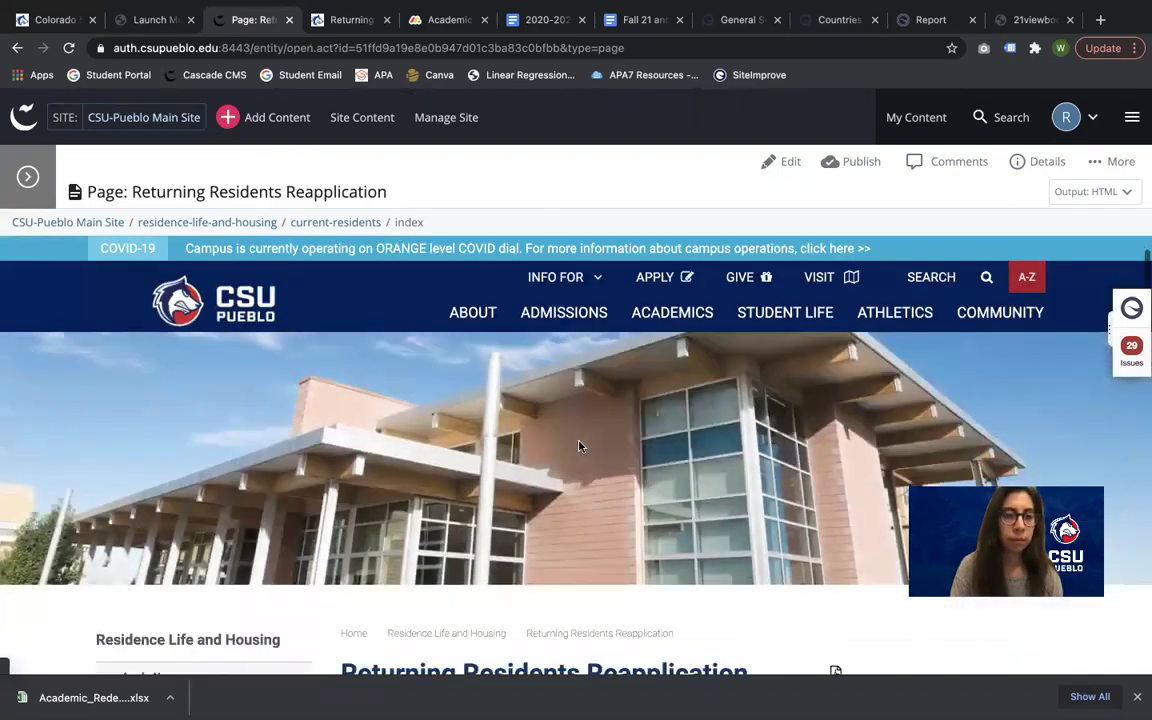
{"action": "scroll", "coordinate": [579, 446], "scroll_direction": "down", "scroll_amount": 3}
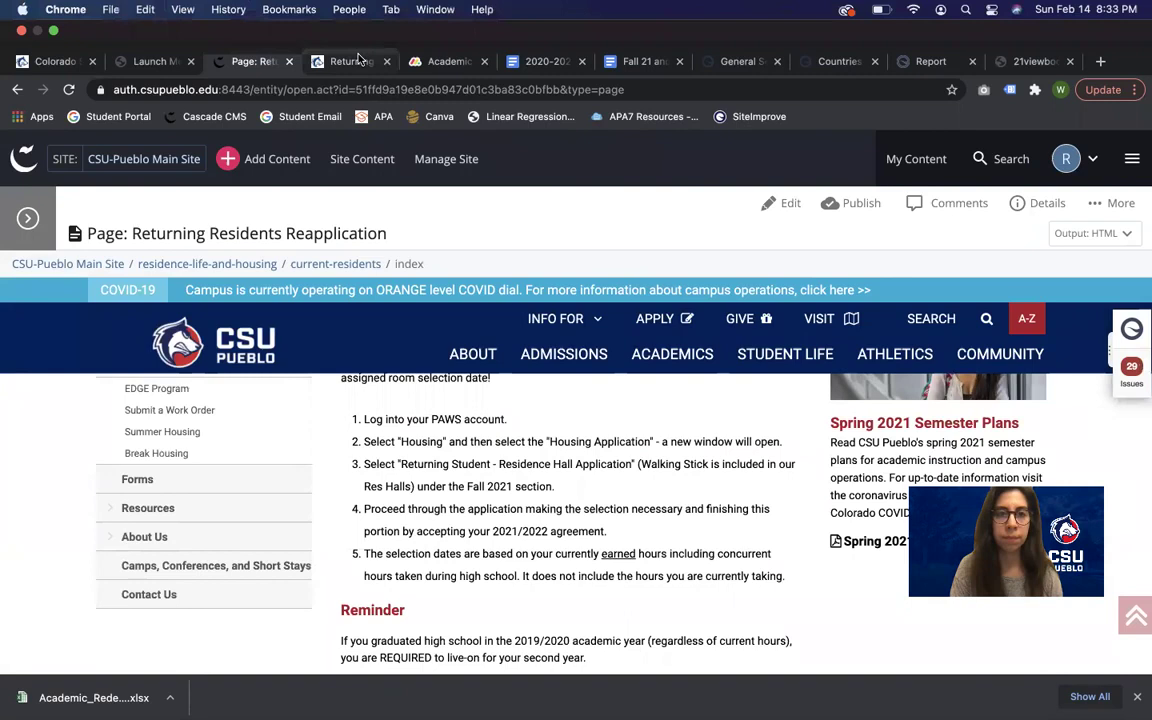
Compare the live Current Residents page's side navigation with the Cascade preview after reloading it.
{"action": "left_click", "coordinate": [350, 19]}
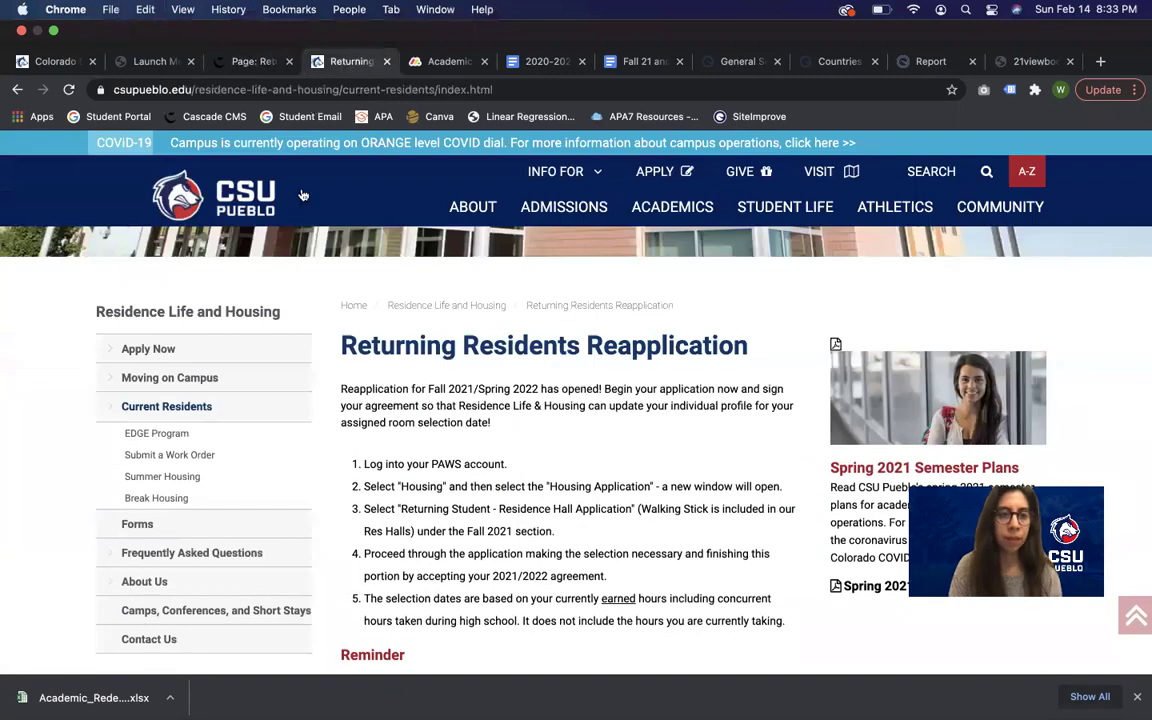
{"action": "scroll", "coordinate": [296, 557], "scroll_direction": "down", "scroll_amount": 5}
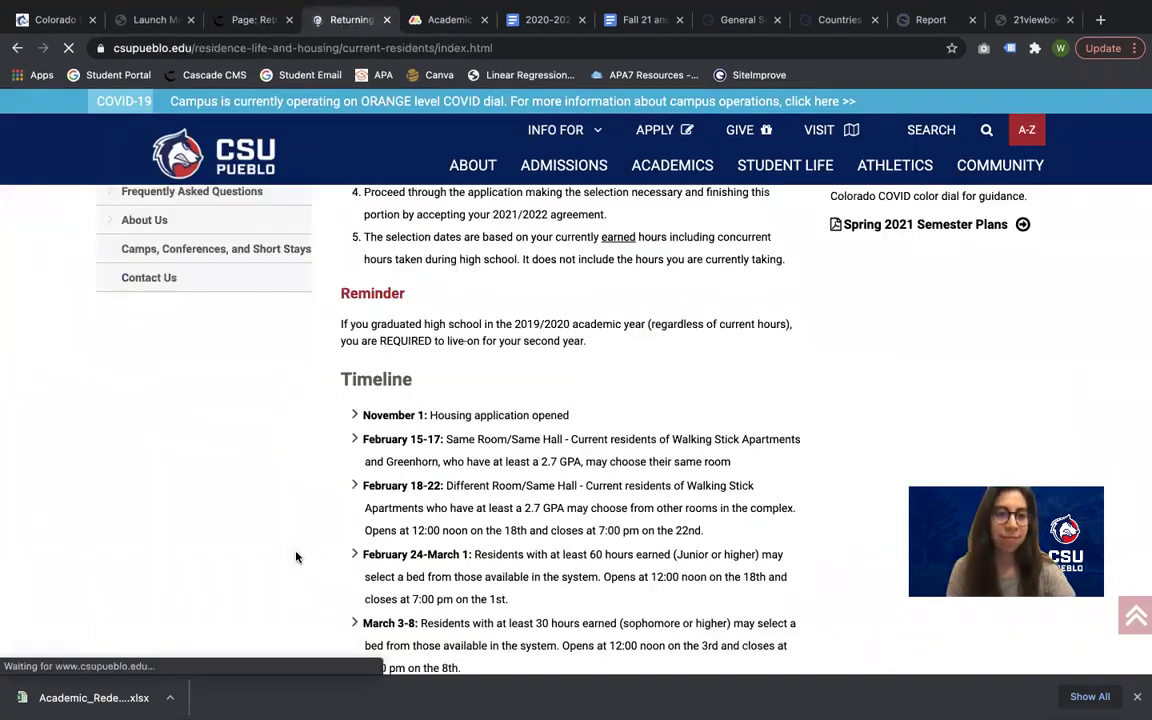
{"action": "scroll", "coordinate": [296, 557], "scroll_direction": "up", "scroll_amount": 5}
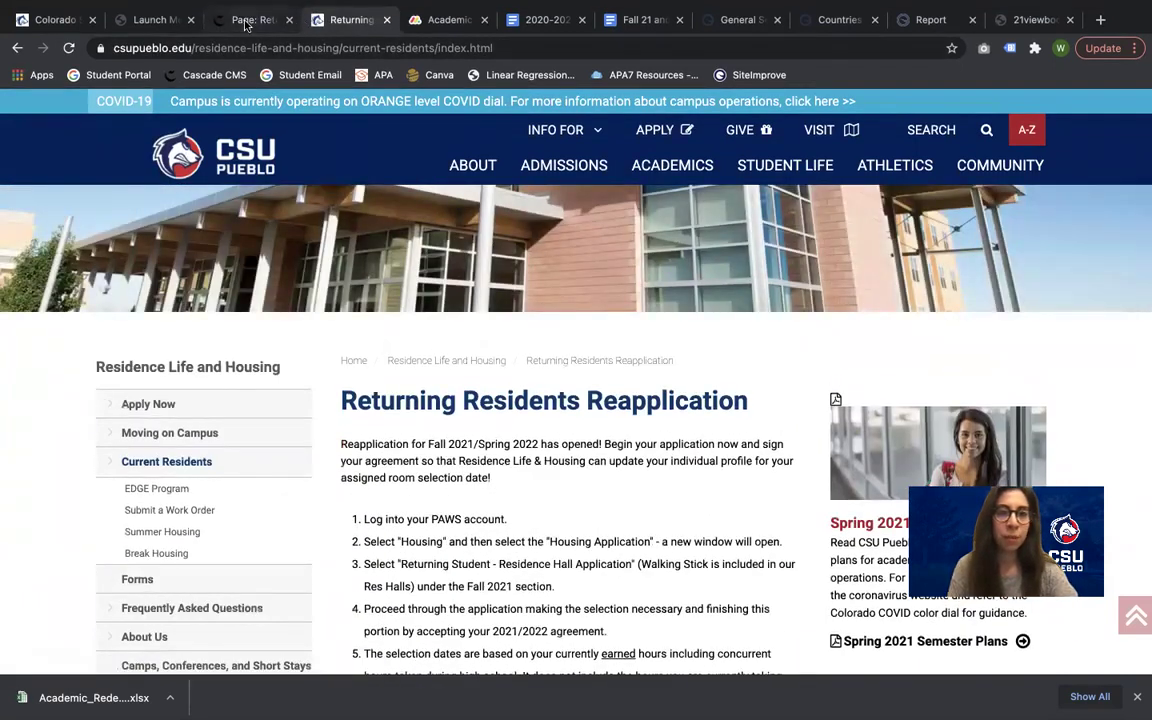
Back in Cascade CMS, publish the residence-life-and-housing folder to the Staging and Production destinations.
{"action": "left_click", "coordinate": [245, 20]}
{"action": "scroll", "coordinate": [220, 390], "scroll_direction": "up", "scroll_amount": 5}
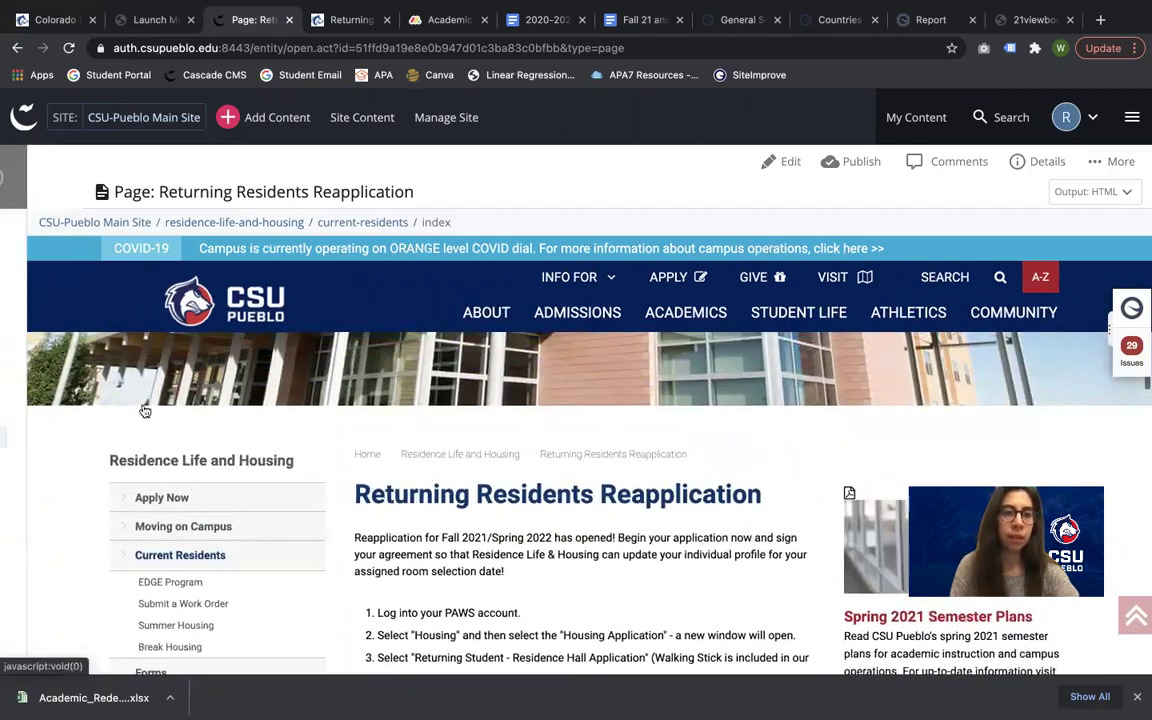
{"action": "right_click", "coordinate": [146, 237]}
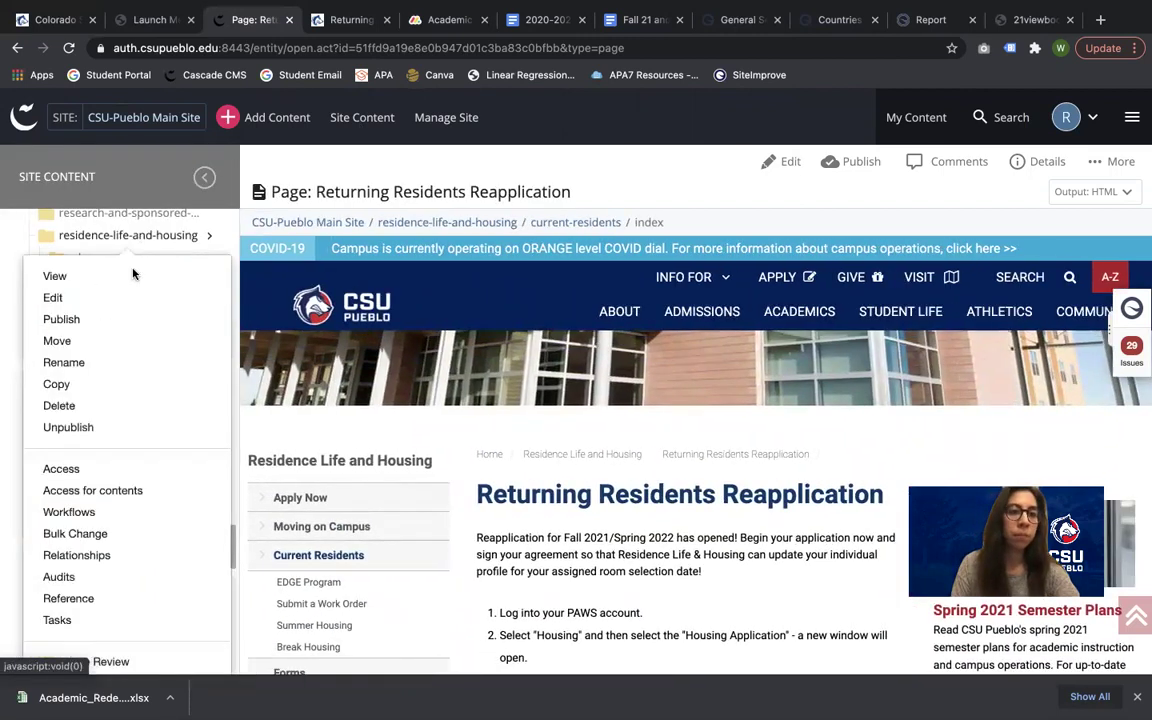
{"action": "left_click", "coordinate": [62, 319]}
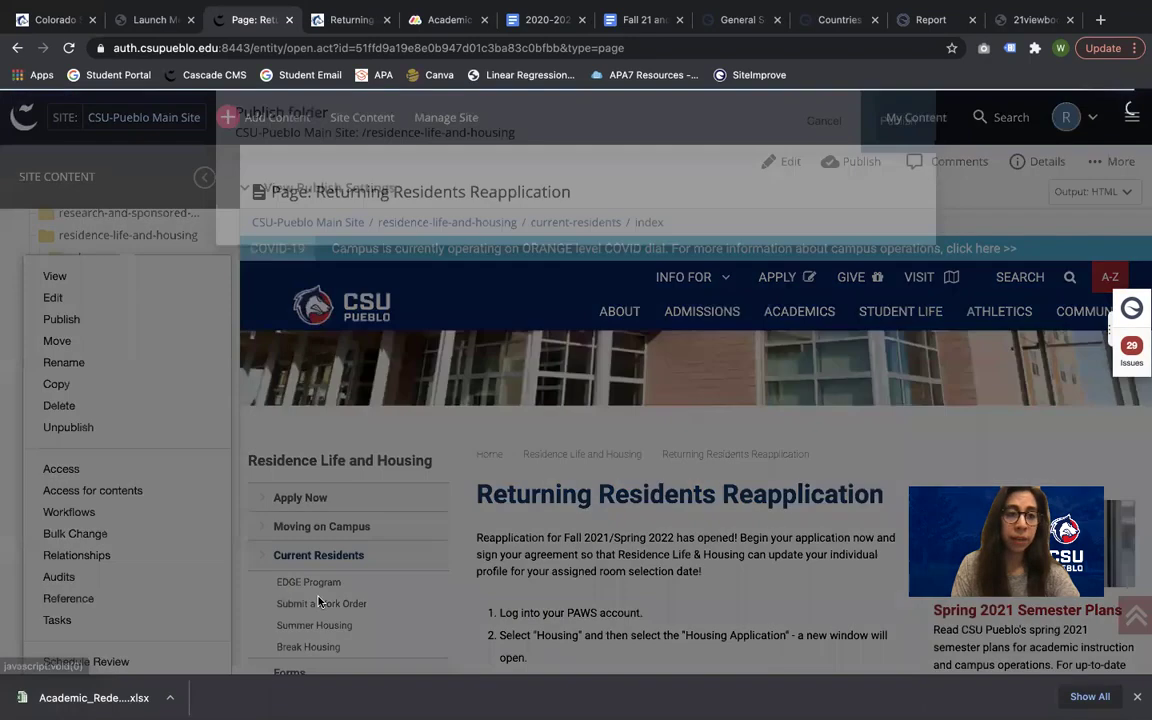
{"action": "left_click", "coordinate": [275, 508]}
{"action": "left_click", "coordinate": [275, 468]}
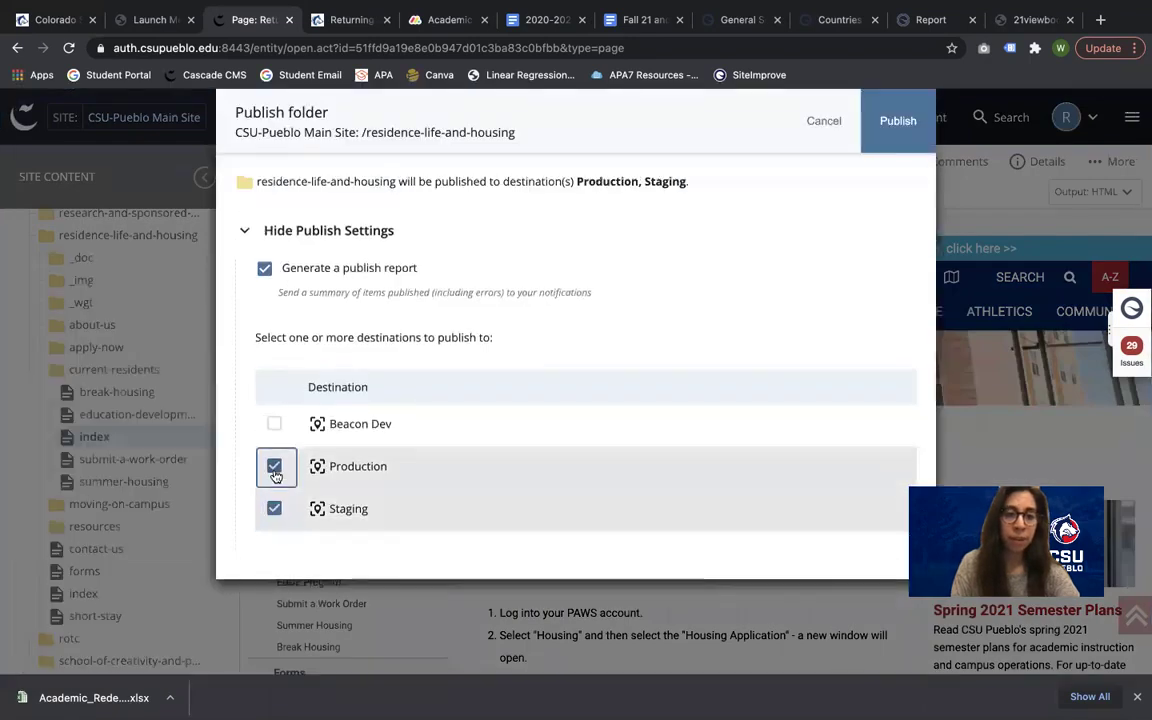
{"action": "left_click", "coordinate": [910, 132]}
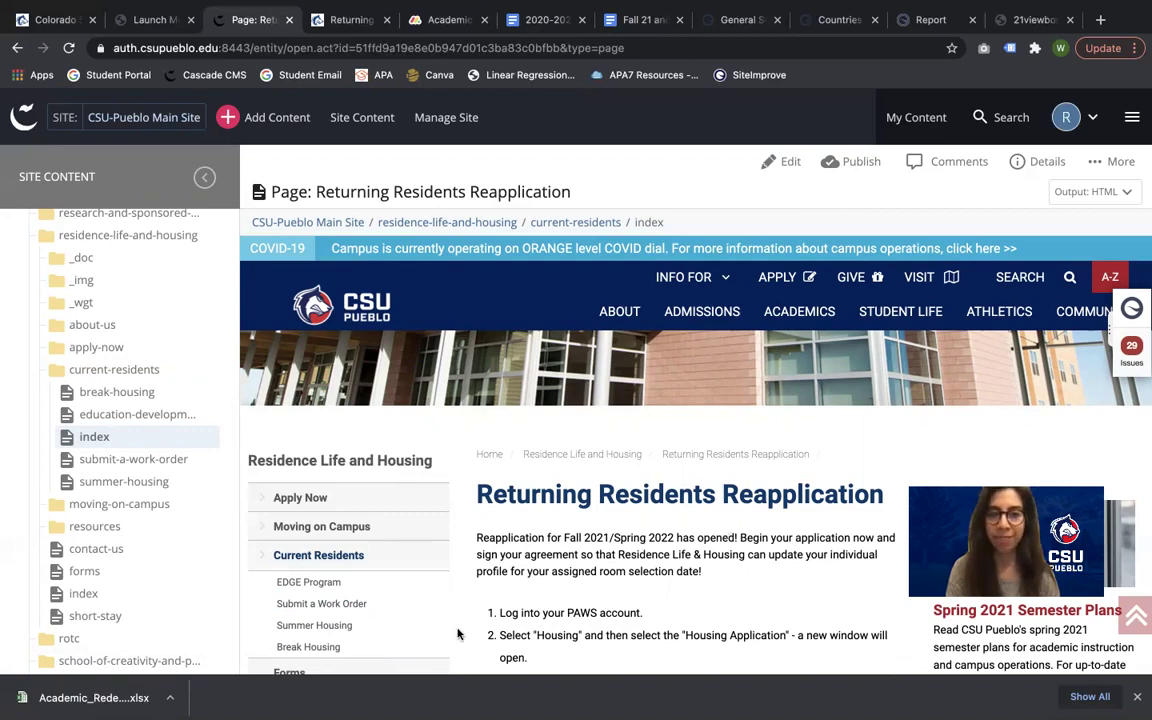
{"action": "key", "text": "XF86AudioRaiseVolume"}
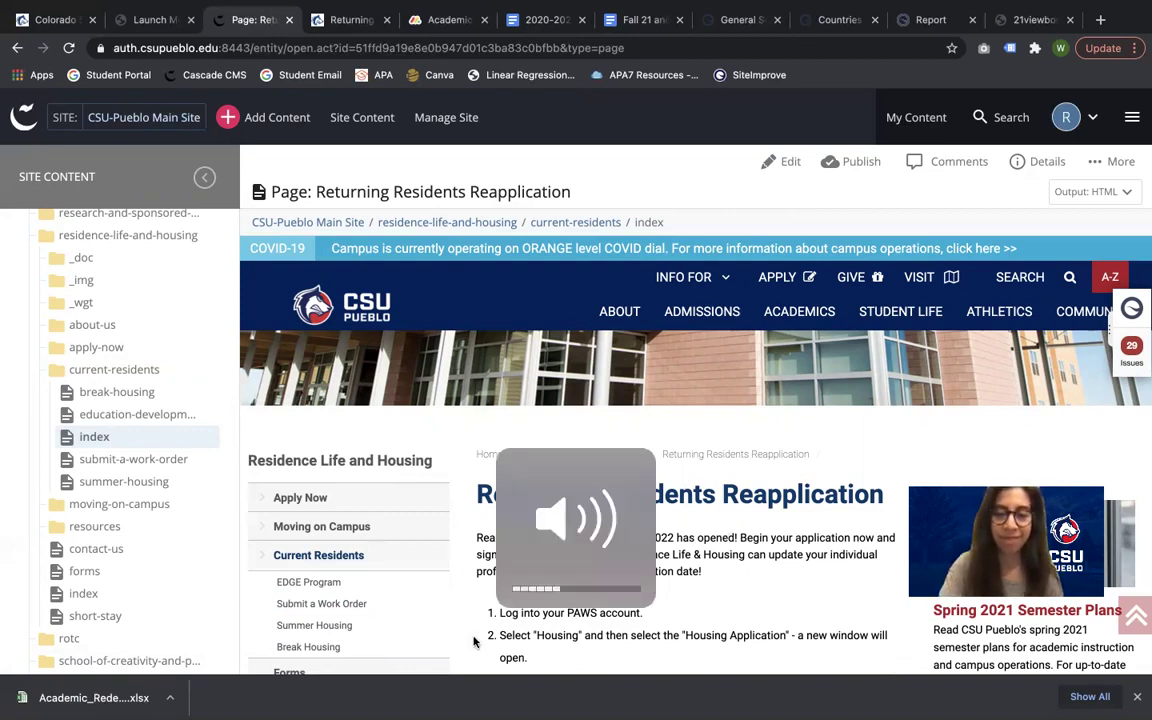
Check the residence-life-and-housing job in the Publish Queue and return to the live Current Residents page.
{"action": "left_click", "coordinate": [1130, 122]}
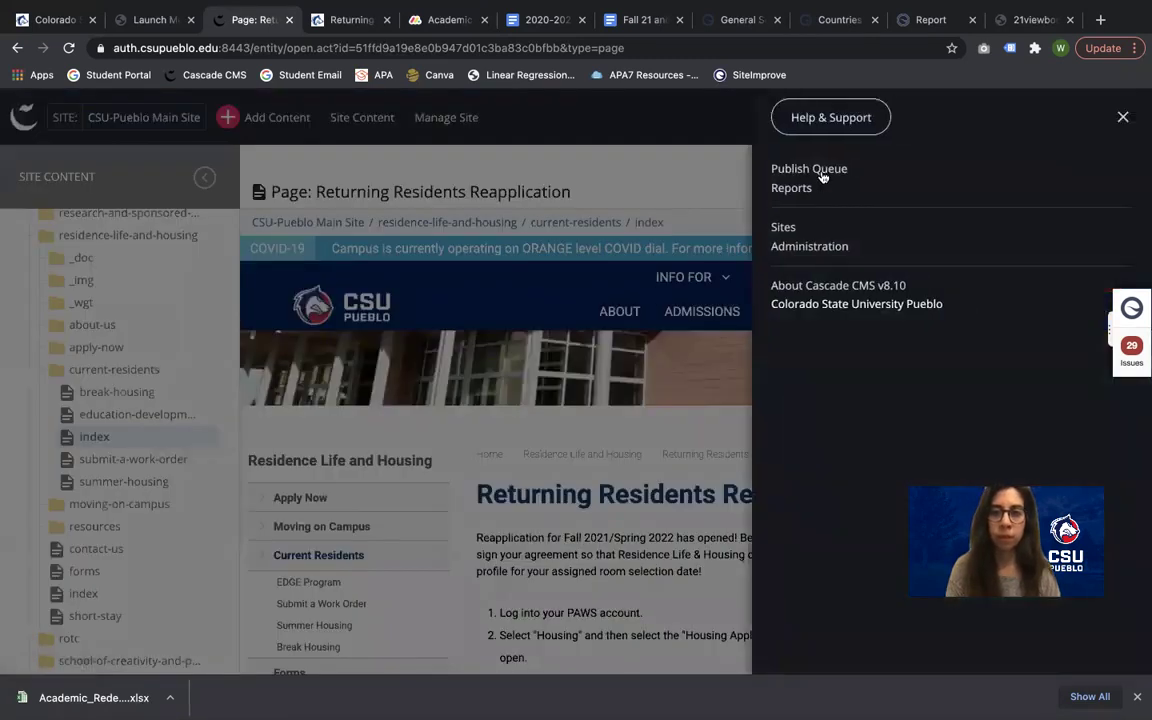
{"action": "left_click", "coordinate": [838, 173]}
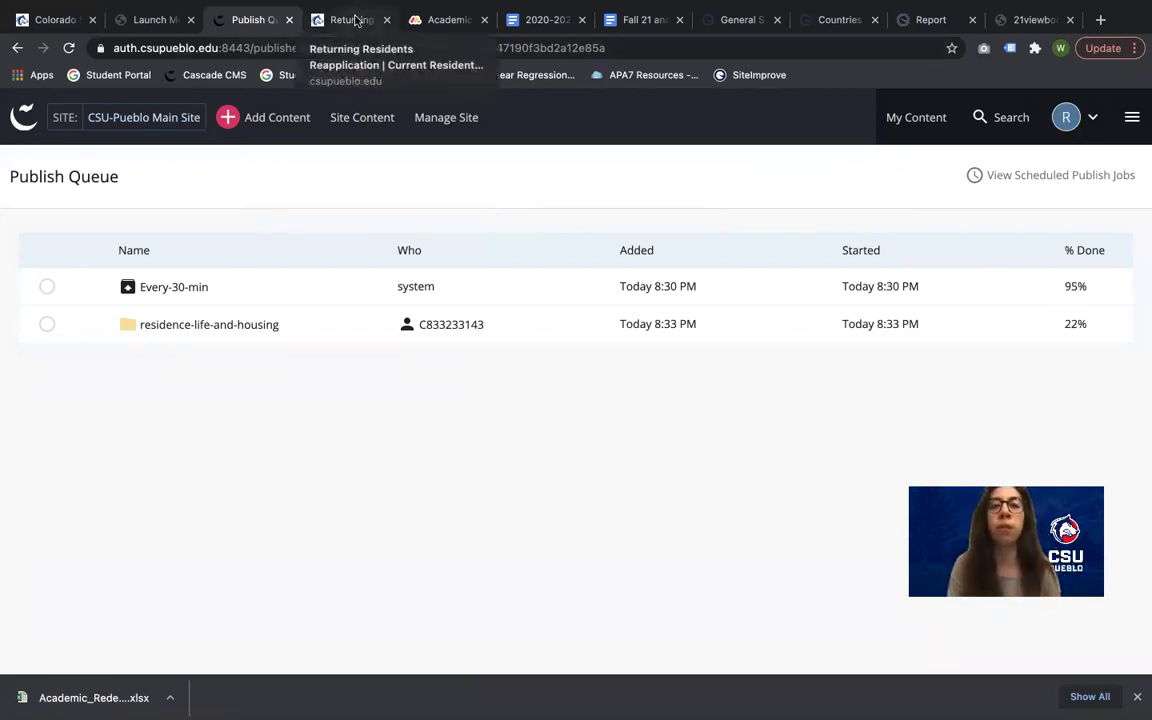
{"action": "left_click", "coordinate": [356, 20]}
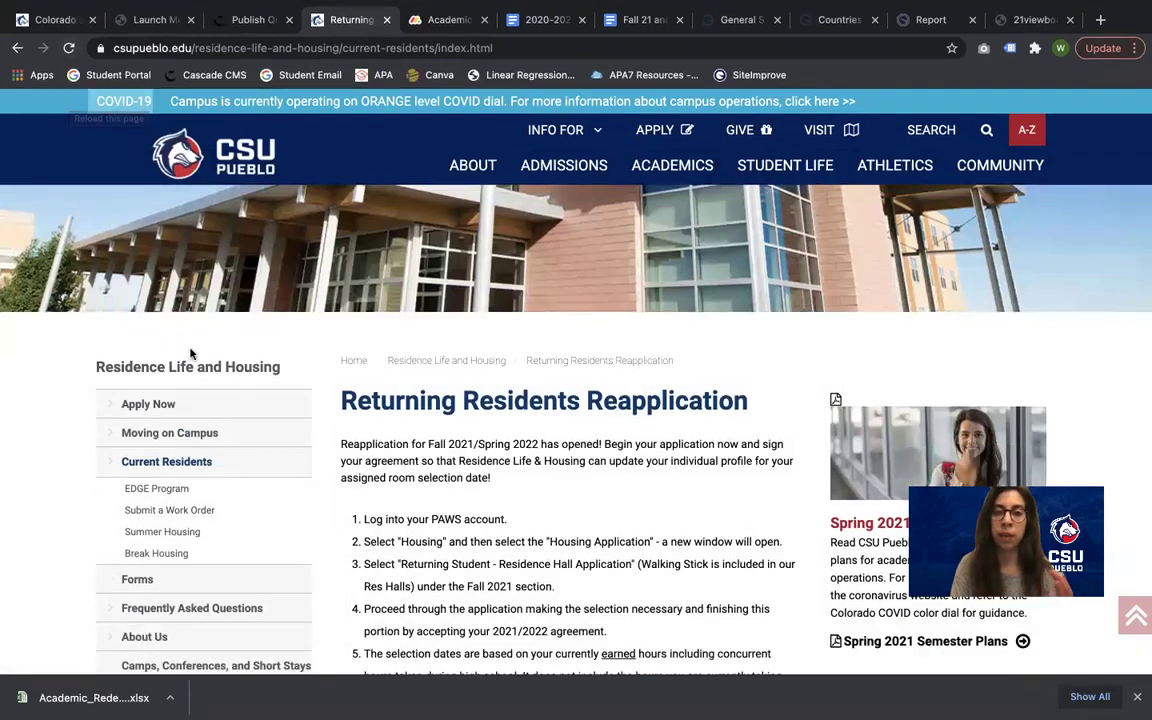
{"action": "scroll", "coordinate": [158, 173], "scroll_direction": "down", "scroll_amount": 3}
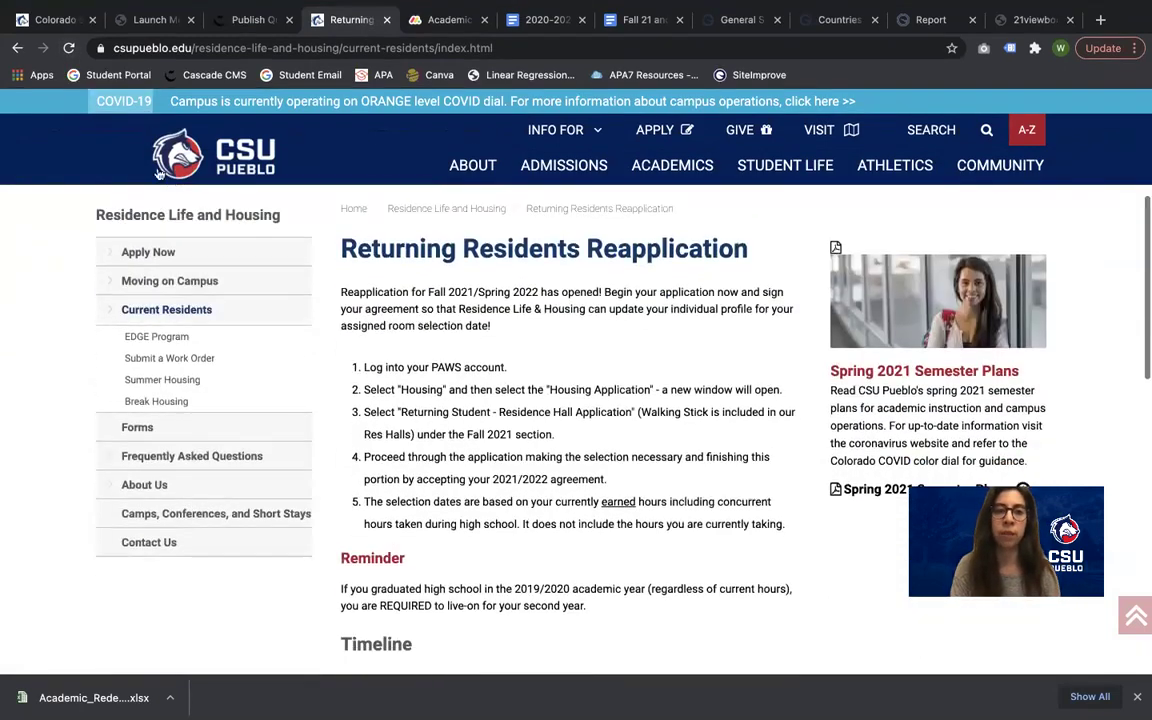
Compare the side navigation across the live Moving on Campus, Current Residents and About Us pages, ending on Current Residents.
{"action": "left_click", "coordinate": [158, 282]}
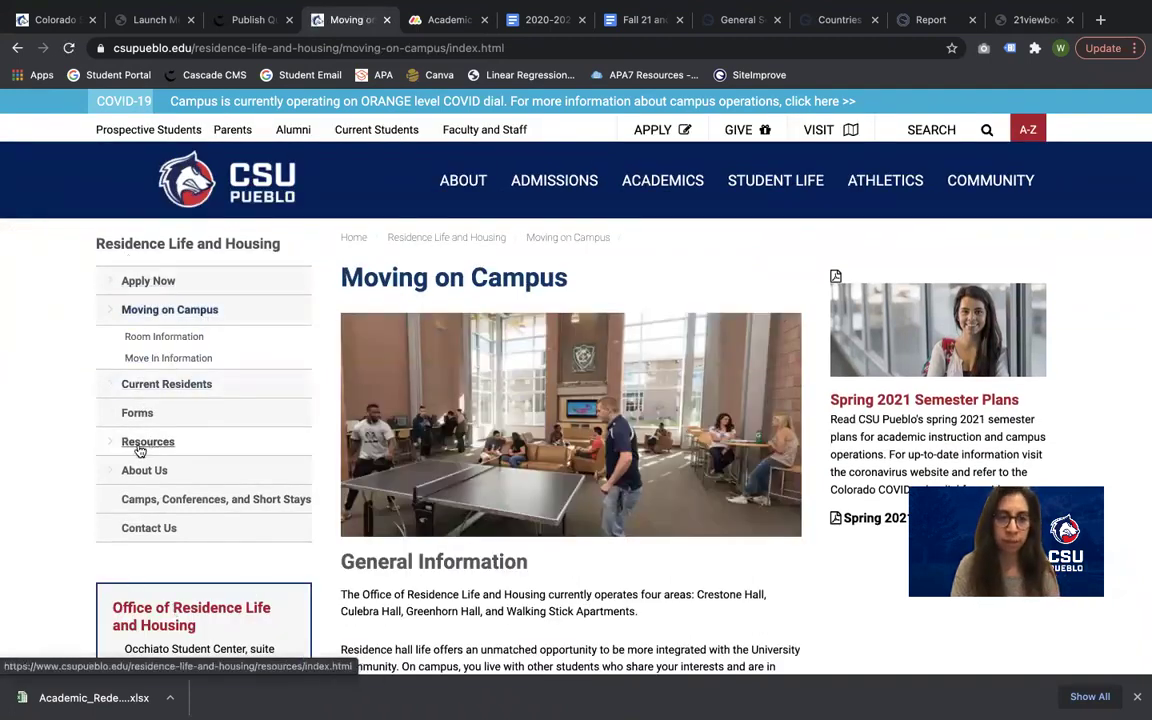
{"action": "left_click", "coordinate": [165, 384]}
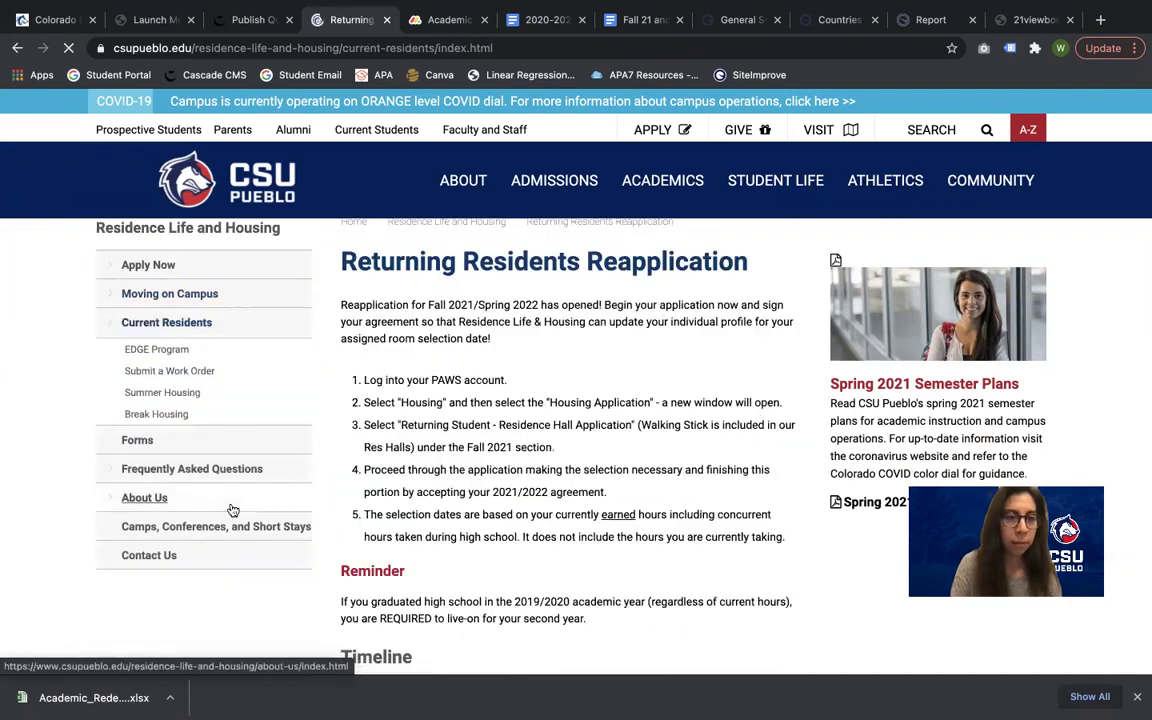
{"action": "scroll", "coordinate": [190, 437], "scroll_direction": "down", "scroll_amount": 3}
{"action": "left_click", "coordinate": [150, 497]}
{"action": "scroll", "coordinate": [134, 290], "scroll_direction": "down", "scroll_amount": 1}
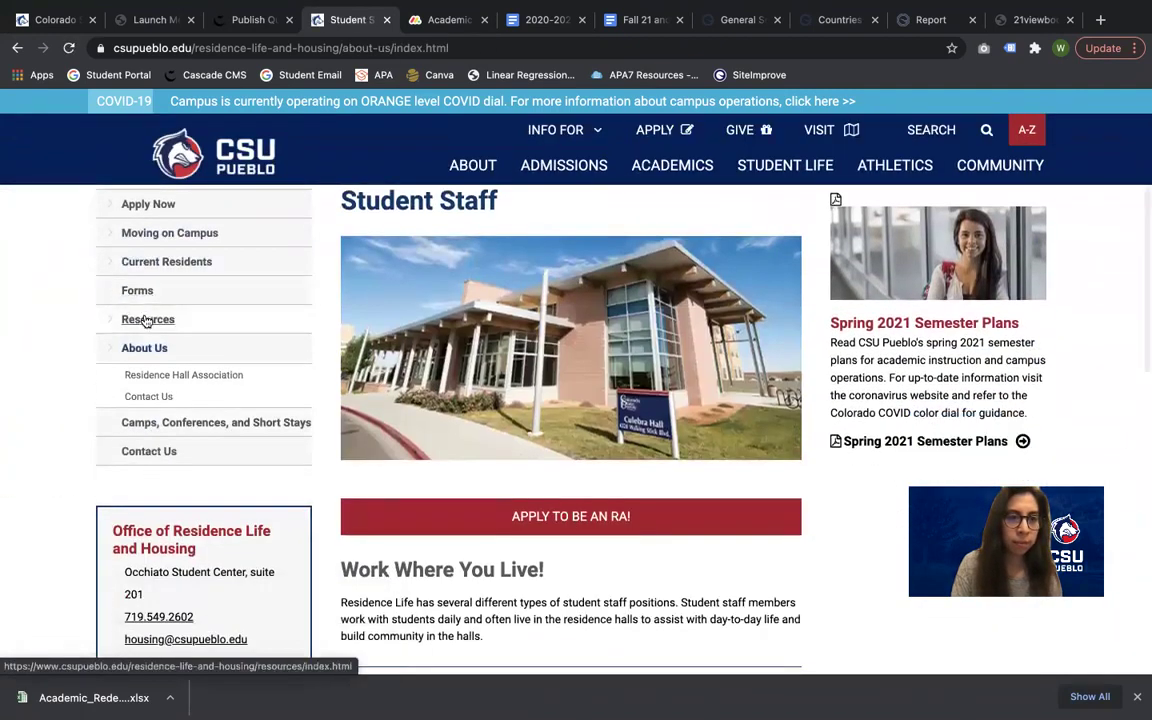
{"action": "left_click", "coordinate": [162, 270]}
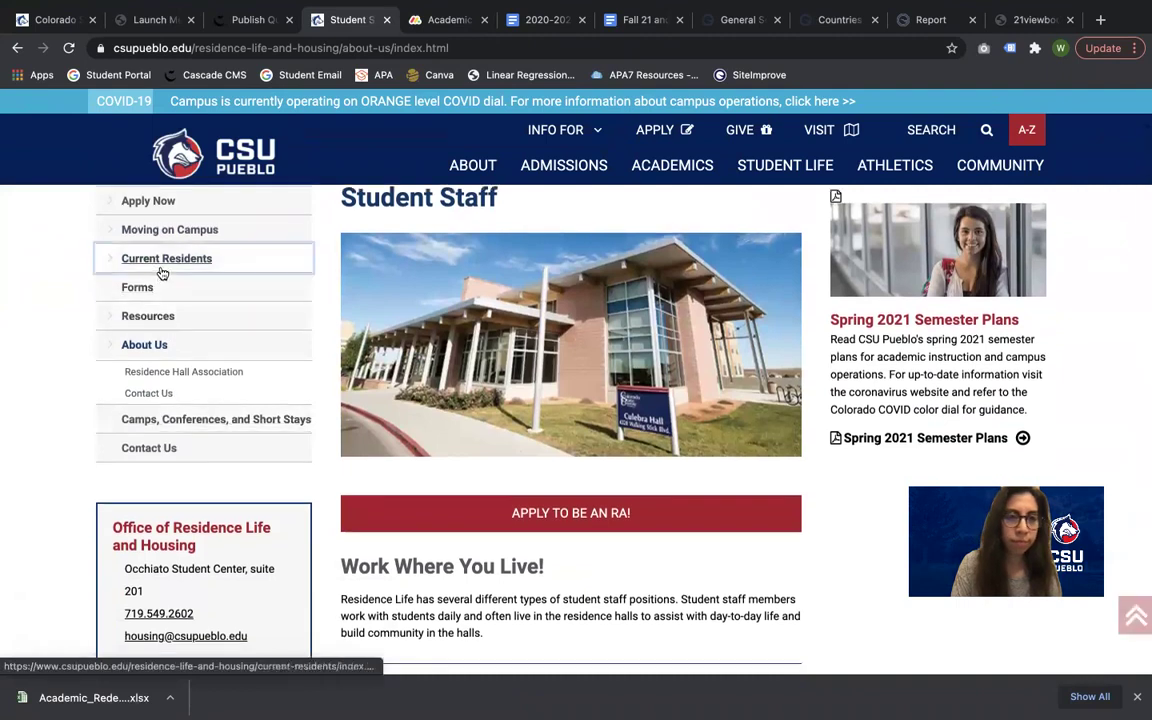
{"action": "scroll", "coordinate": [172, 508], "scroll_direction": "down", "scroll_amount": 2}
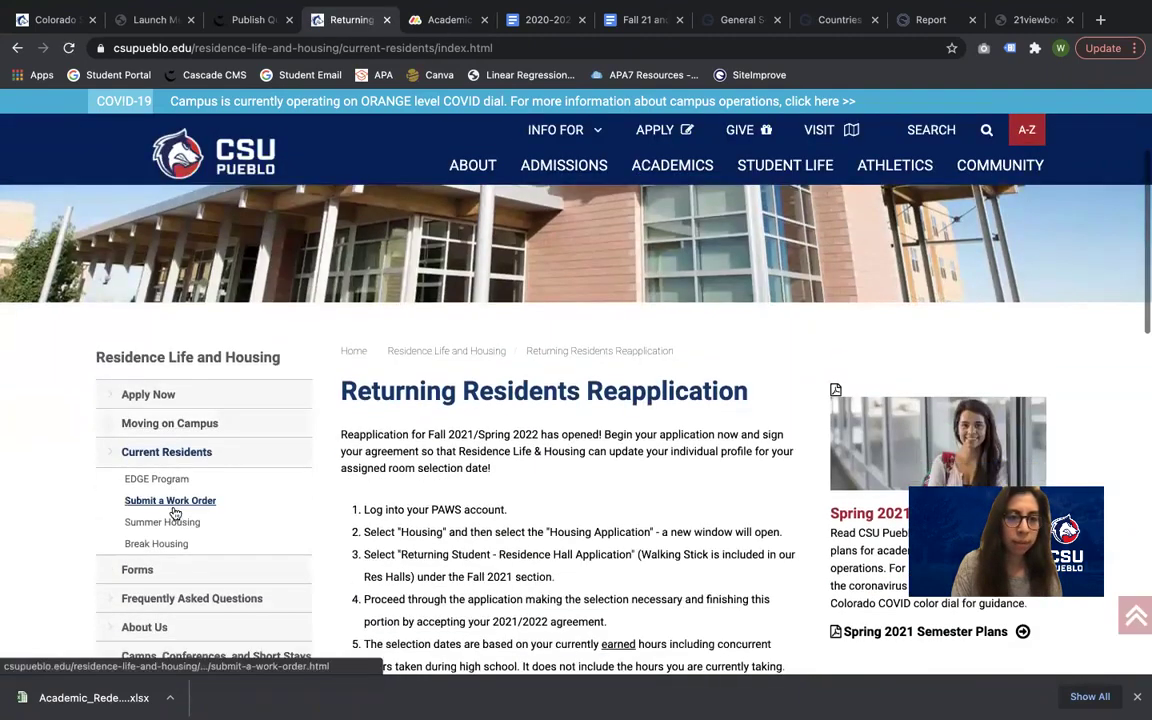
Compare the side navigation across the live Camps, Conferences, and Short Stays, Apply Now and Current Residents pages.
{"action": "scroll", "coordinate": [175, 512], "scroll_direction": "down", "scroll_amount": 1}
{"action": "left_click", "coordinate": [183, 576]}
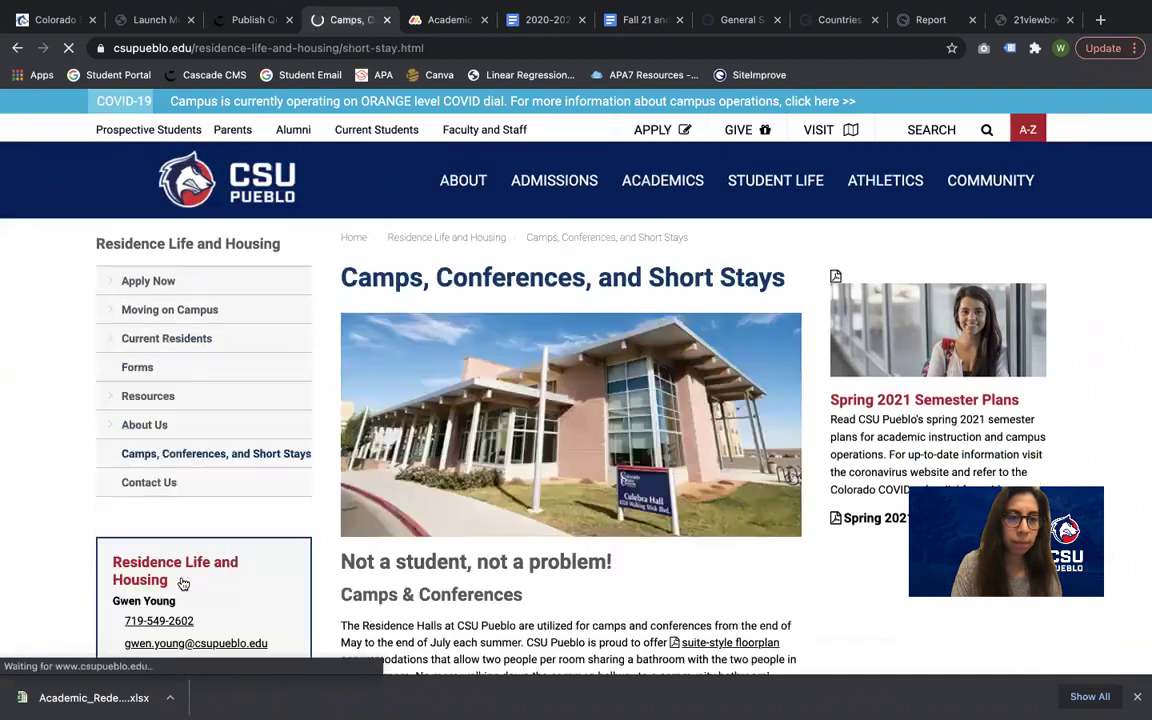
{"action": "left_click", "coordinate": [168, 278]}
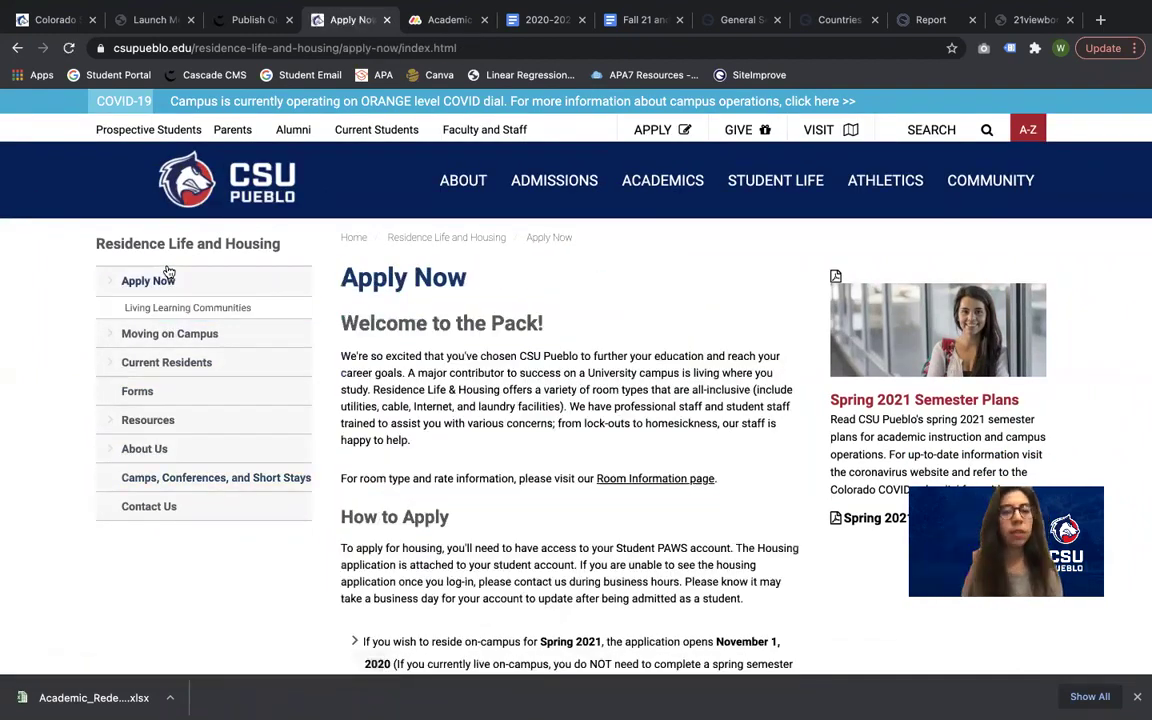
{"action": "left_click", "coordinate": [183, 364]}
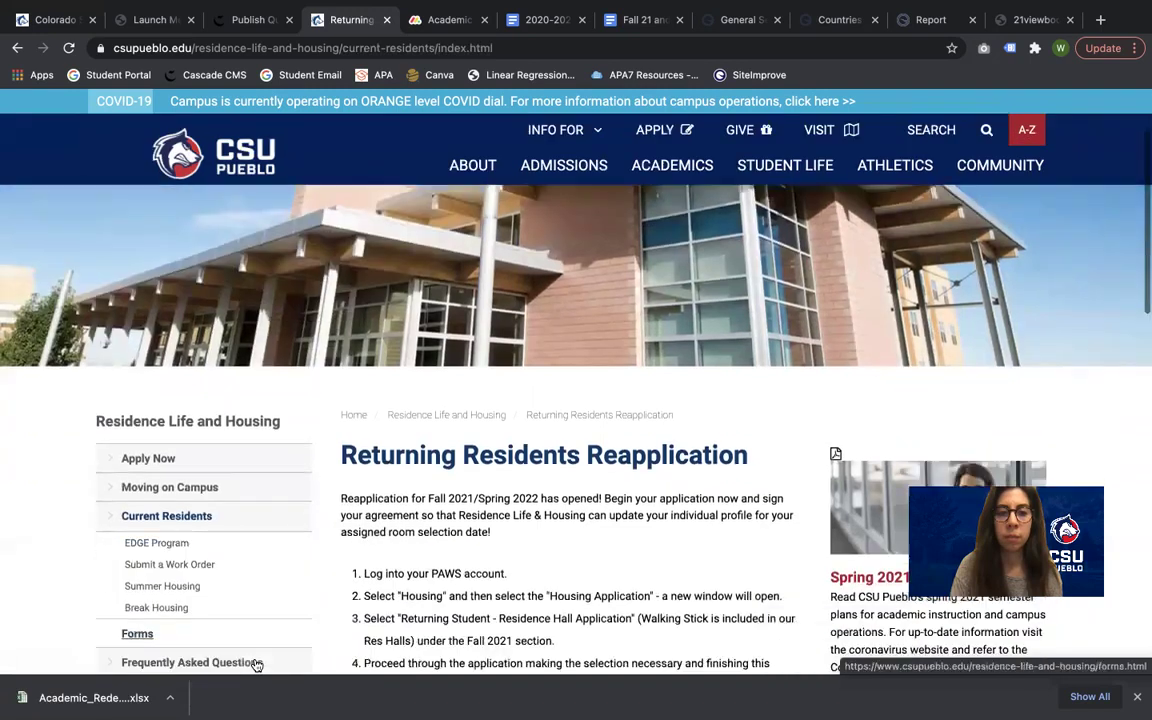
{"action": "scroll", "coordinate": [257, 660], "scroll_direction": "down", "scroll_amount": 1}
Back in Cascade CMS, remove the residence-life-and-housing job from the Publish Queue.
{"action": "left_click", "coordinate": [250, 19]}
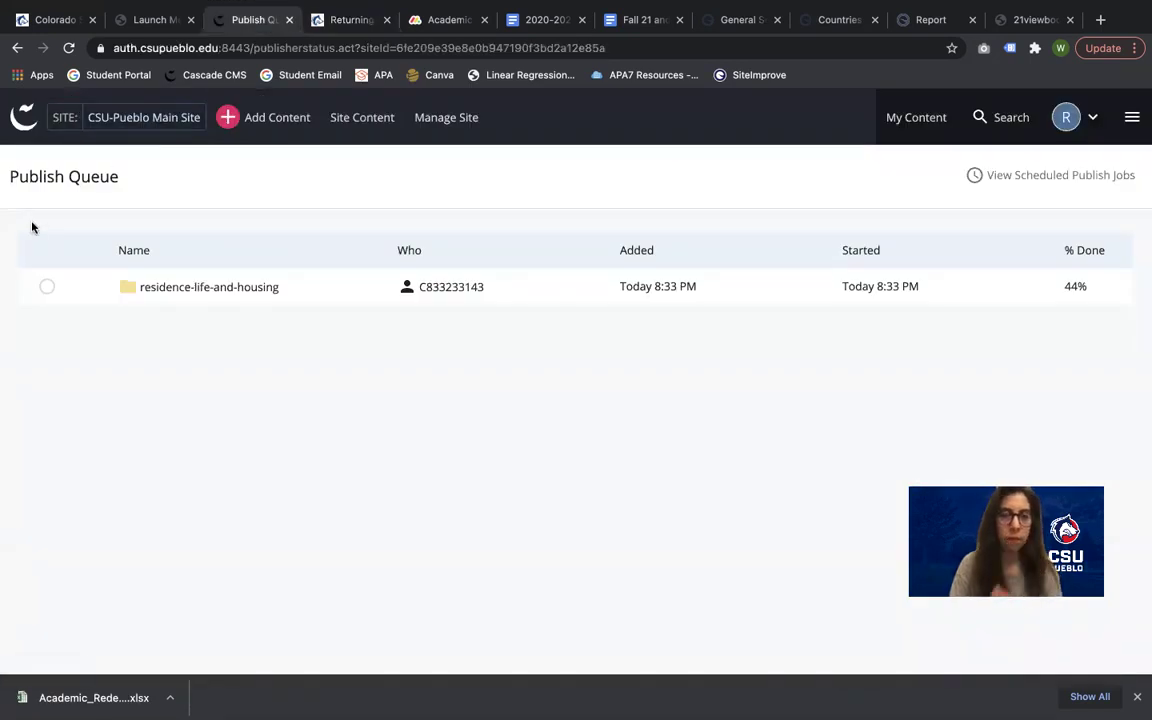
{"action": "left_click", "coordinate": [49, 287]}
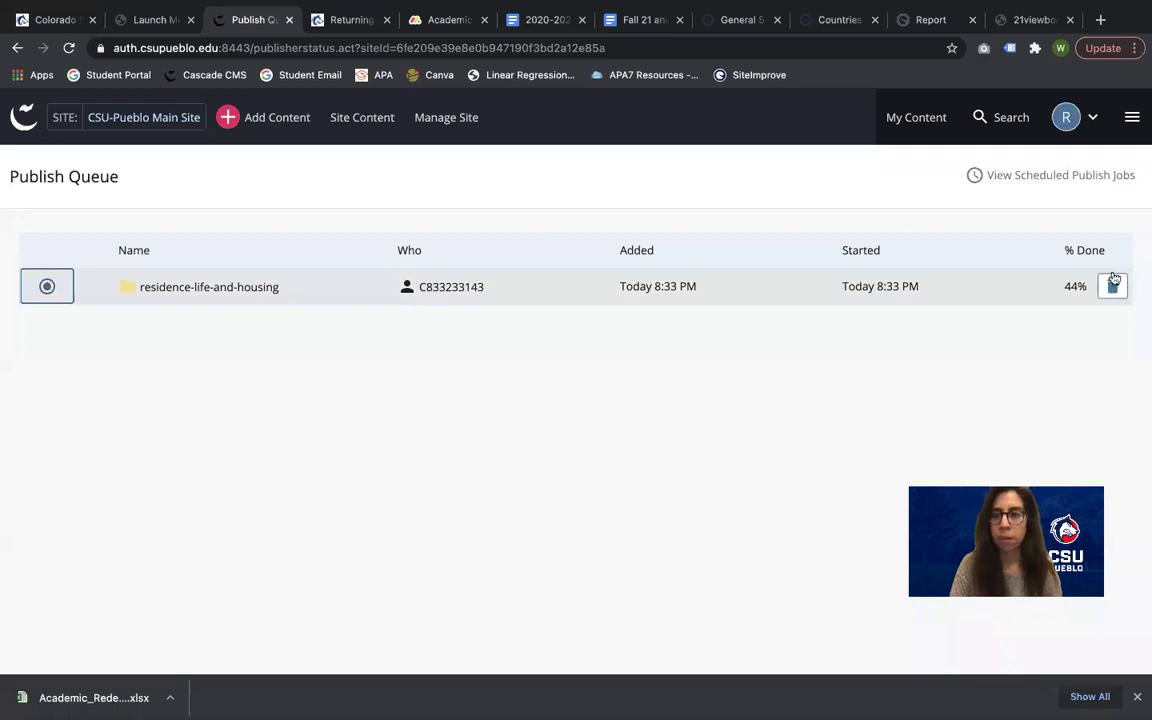
{"action": "left_click", "coordinate": [1113, 282]}
Open the CSU-Pueblo Main Site content and expand the residence-life-and-housing folder.
{"action": "left_click", "coordinate": [127, 117]}
{"action": "left_click", "coordinate": [98, 207]}
{"action": "scroll", "coordinate": [141, 357], "scroll_direction": "down", "scroll_amount": 20}
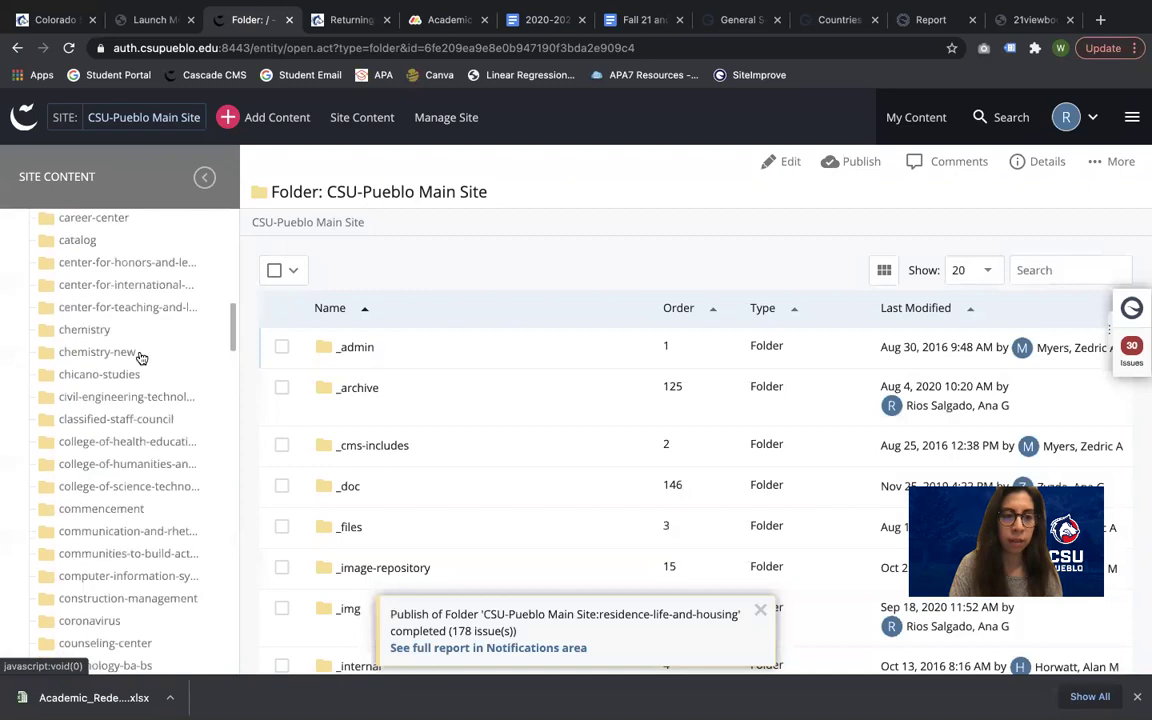
{"action": "scroll", "coordinate": [141, 358], "scroll_direction": "down", "scroll_amount": 7}
{"action": "scroll", "coordinate": [141, 358], "scroll_direction": "up", "scroll_amount": 5}
{"action": "scroll", "coordinate": [141, 355], "scroll_direction": "up", "scroll_amount": 5}
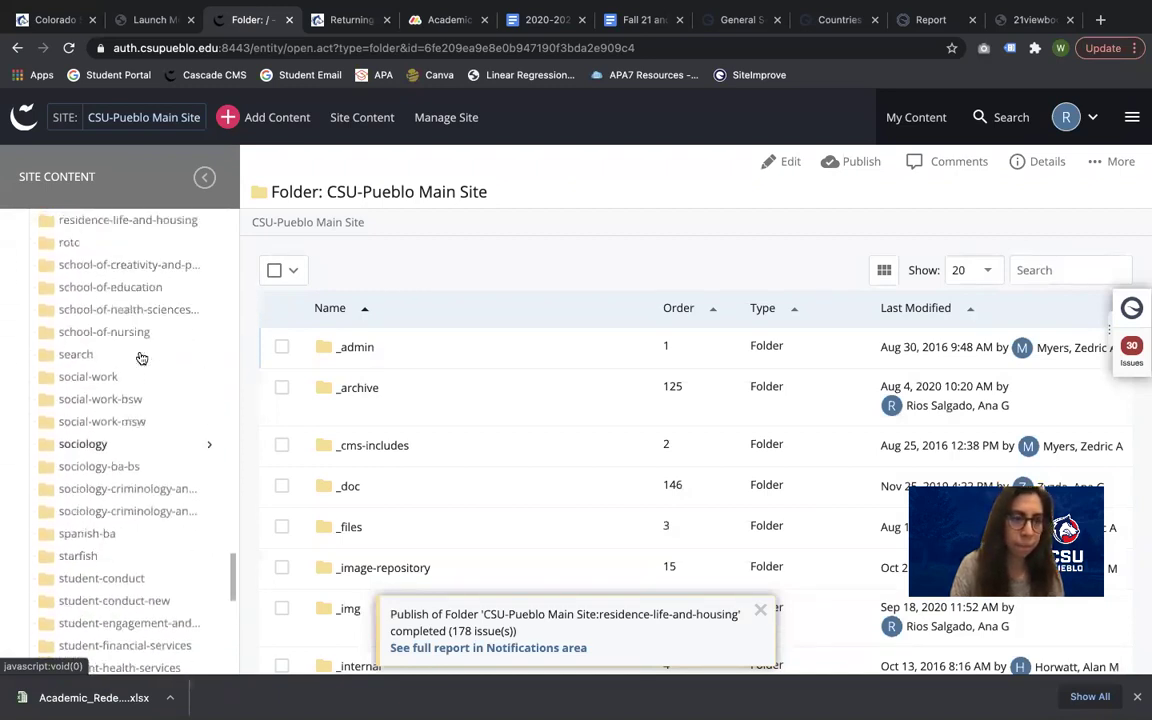
{"action": "left_click", "coordinate": [180, 348]}
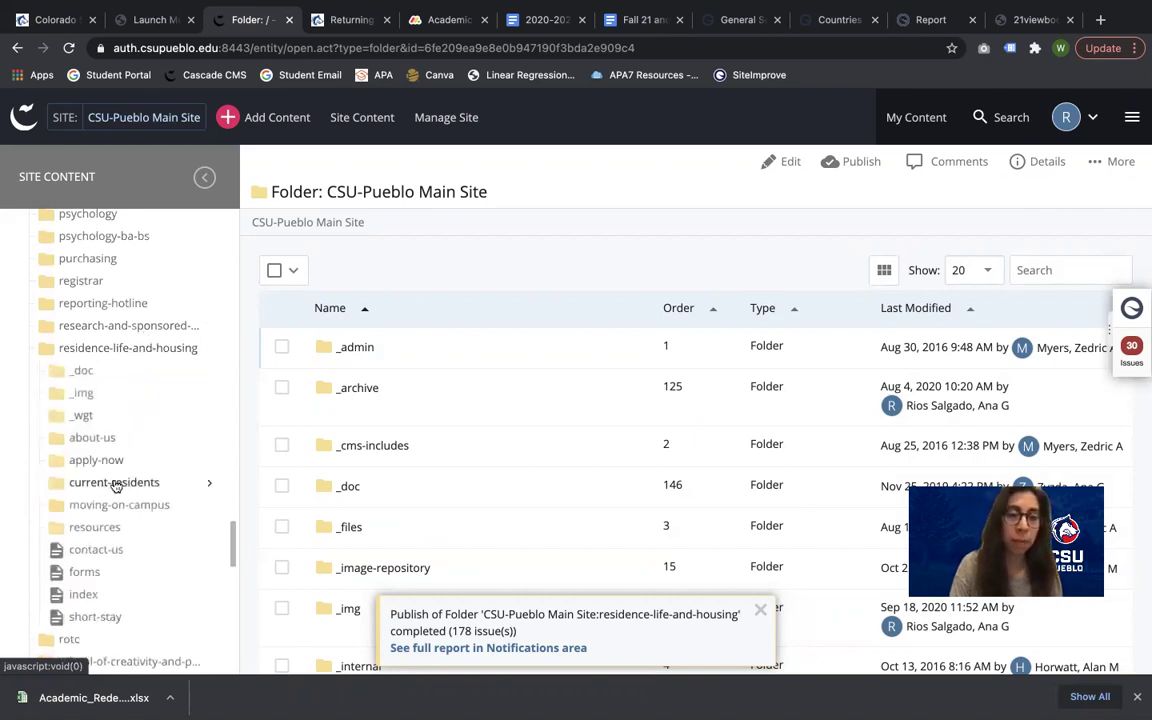
{"action": "scroll", "coordinate": [116, 487], "scroll_direction": "down", "scroll_amount": 1}
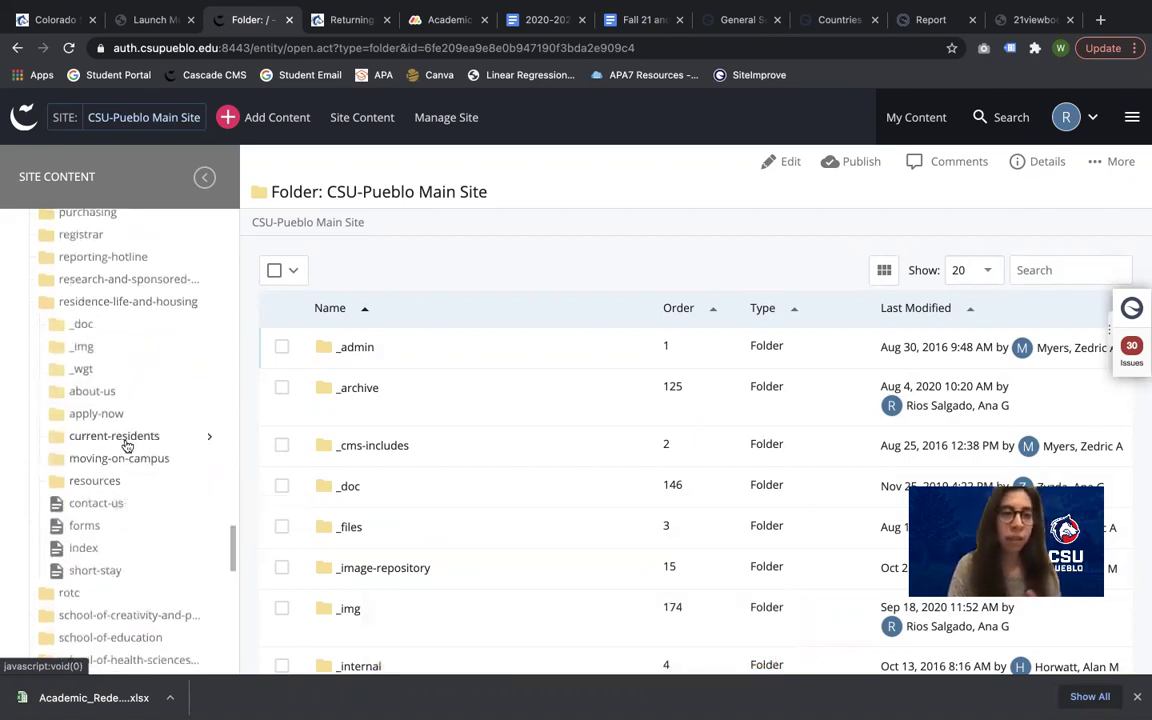
Review the current-residents folder's metadata without saving changes, and examine the side navigation in its index page preview.
{"action": "left_click", "coordinate": [127, 437]}
{"action": "right_click", "coordinate": [127, 437]}
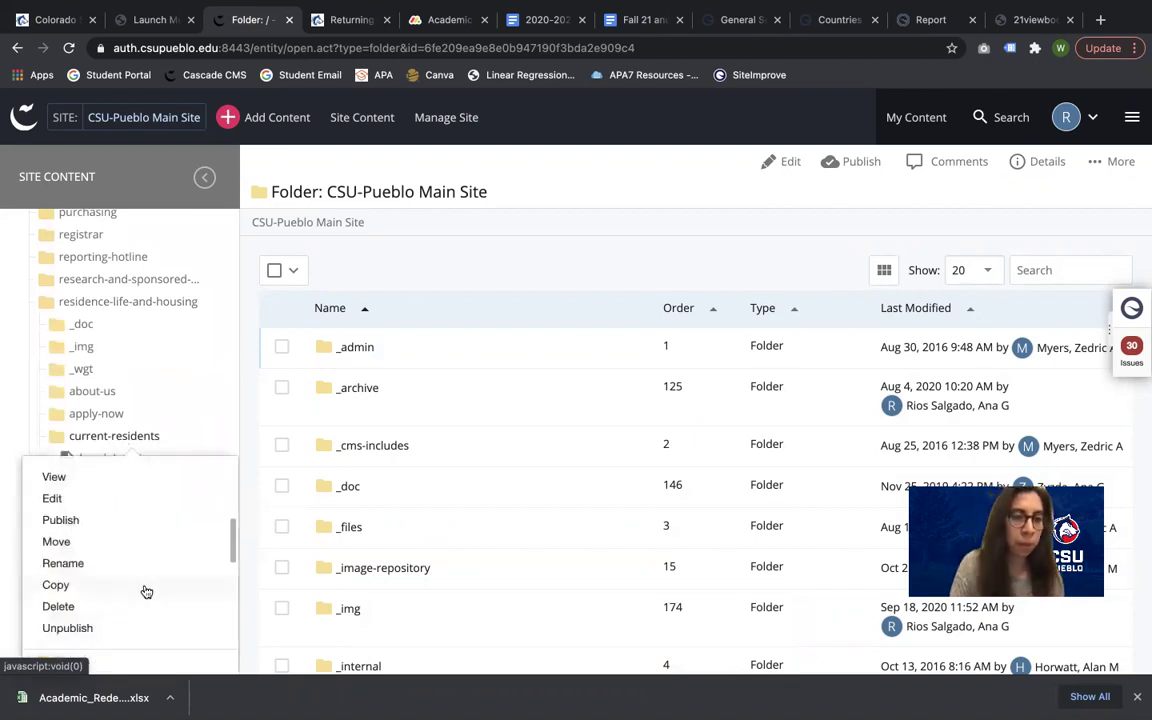
{"action": "scroll", "coordinate": [146, 592], "scroll_direction": "down", "scroll_amount": 3}
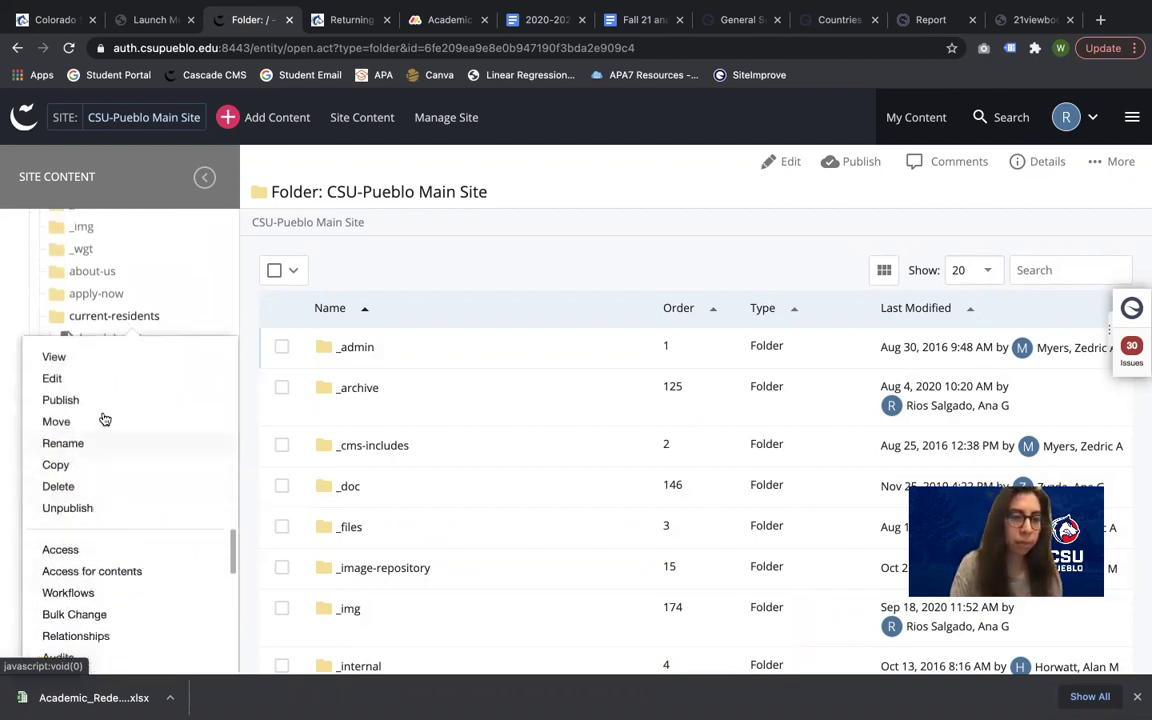
{"action": "left_click", "coordinate": [92, 381]}
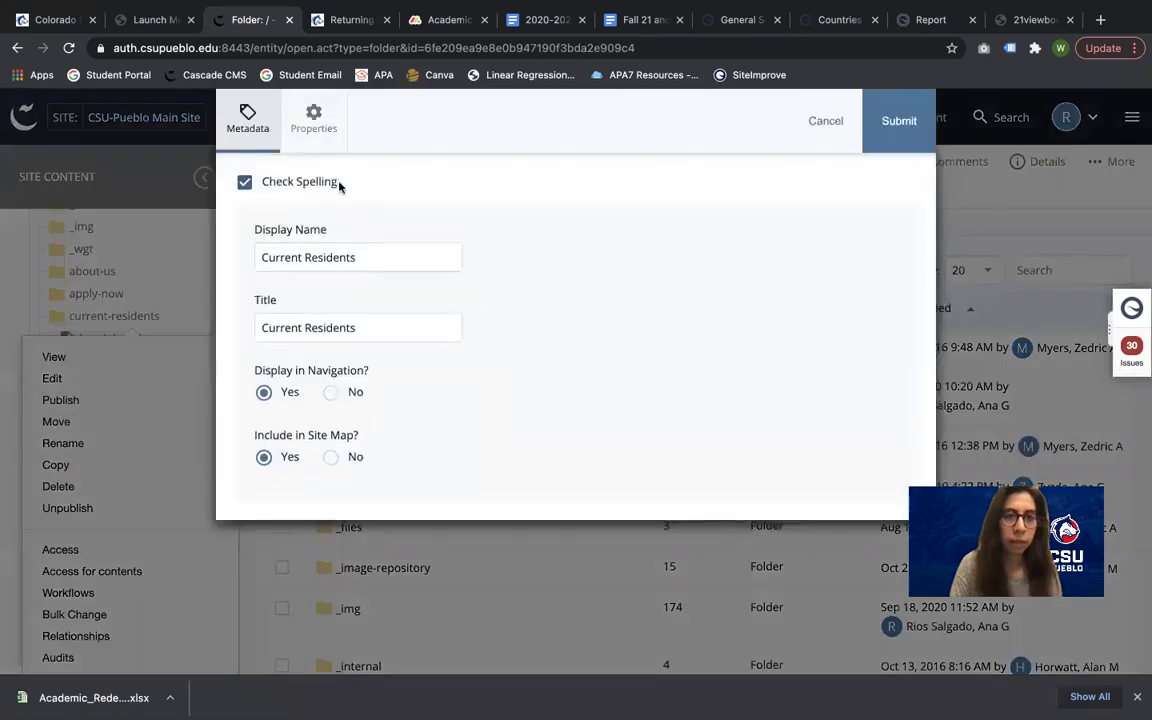
{"action": "left_click", "coordinate": [320, 154]}
{"action": "left_click", "coordinate": [825, 122]}
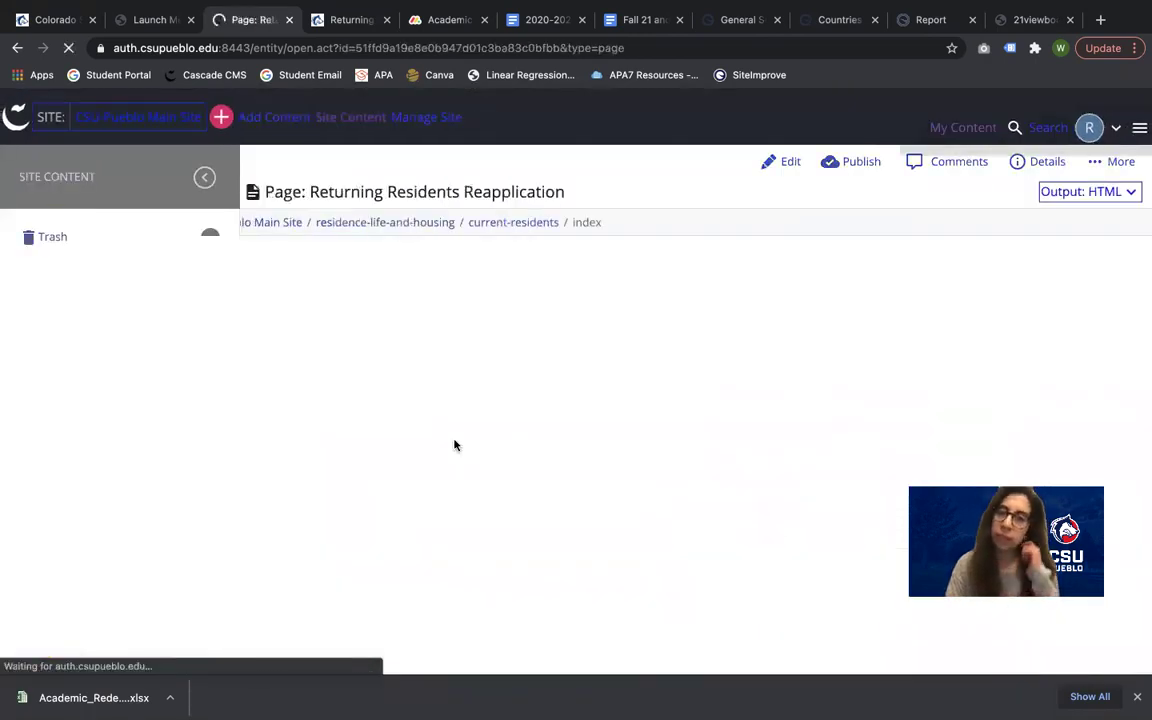
{"action": "scroll", "coordinate": [181, 400], "scroll_direction": "down", "scroll_amount": 1}
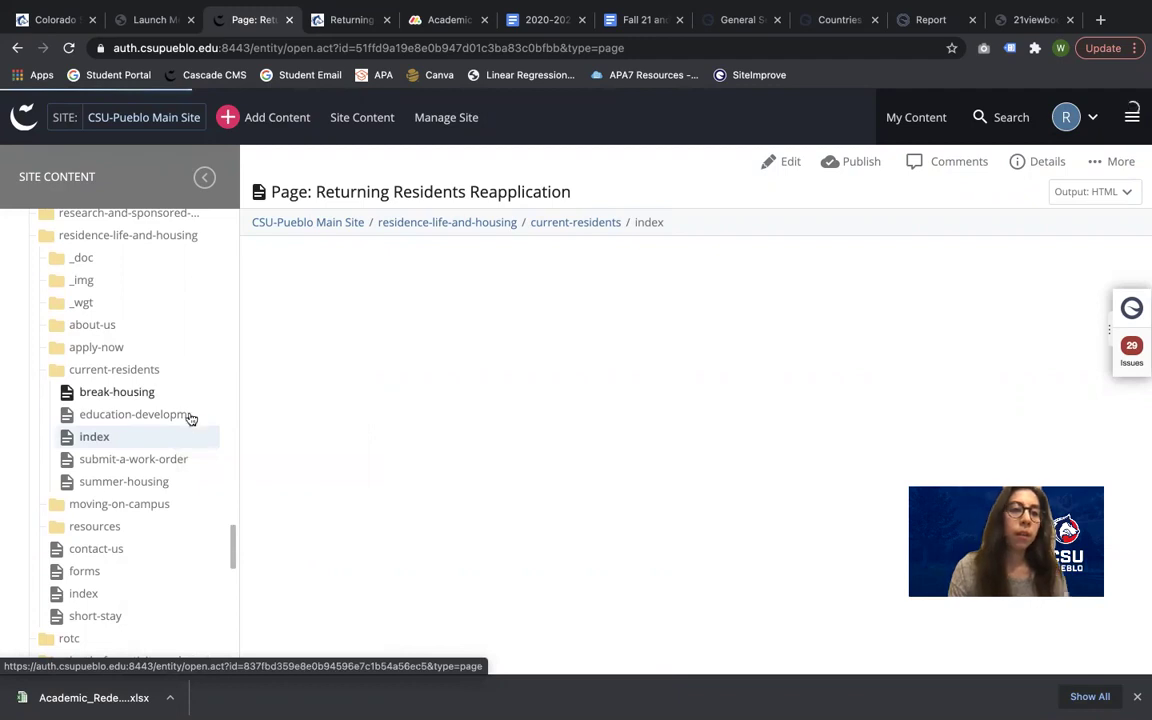
{"action": "scroll", "coordinate": [391, 468], "scroll_direction": "down", "scroll_amount": 1}
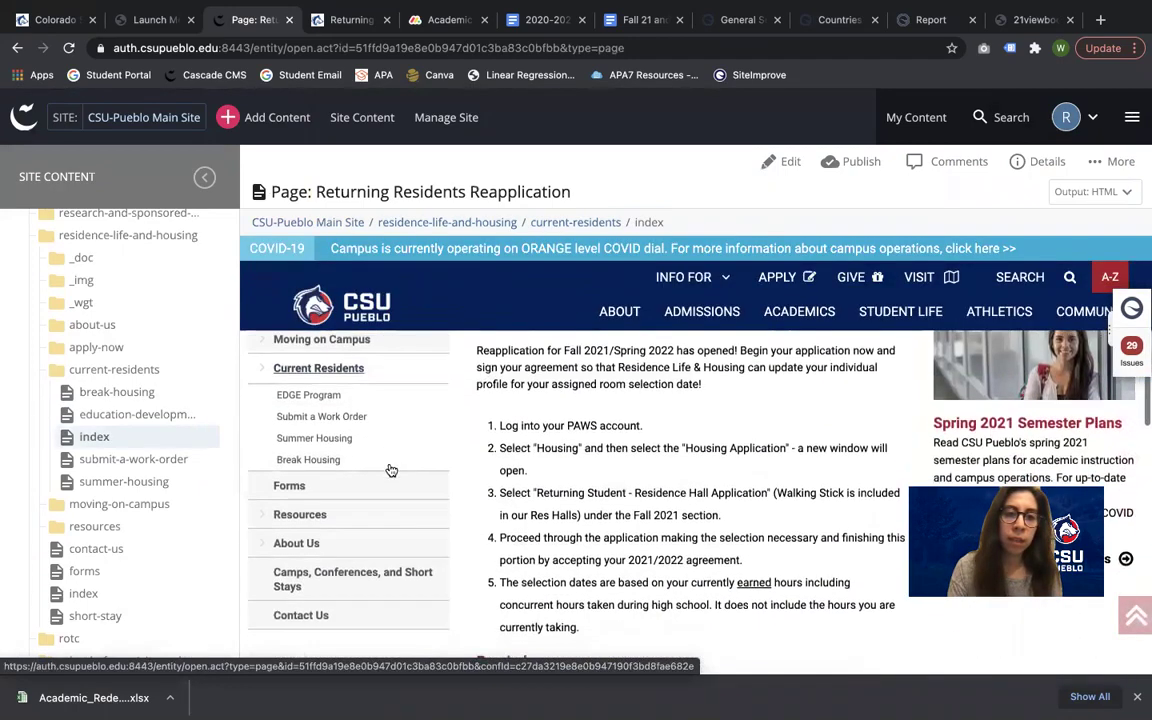
Publish the current-residents folder on its own to the Staging and Production destinations.
{"action": "left_click", "coordinate": [205, 374]}
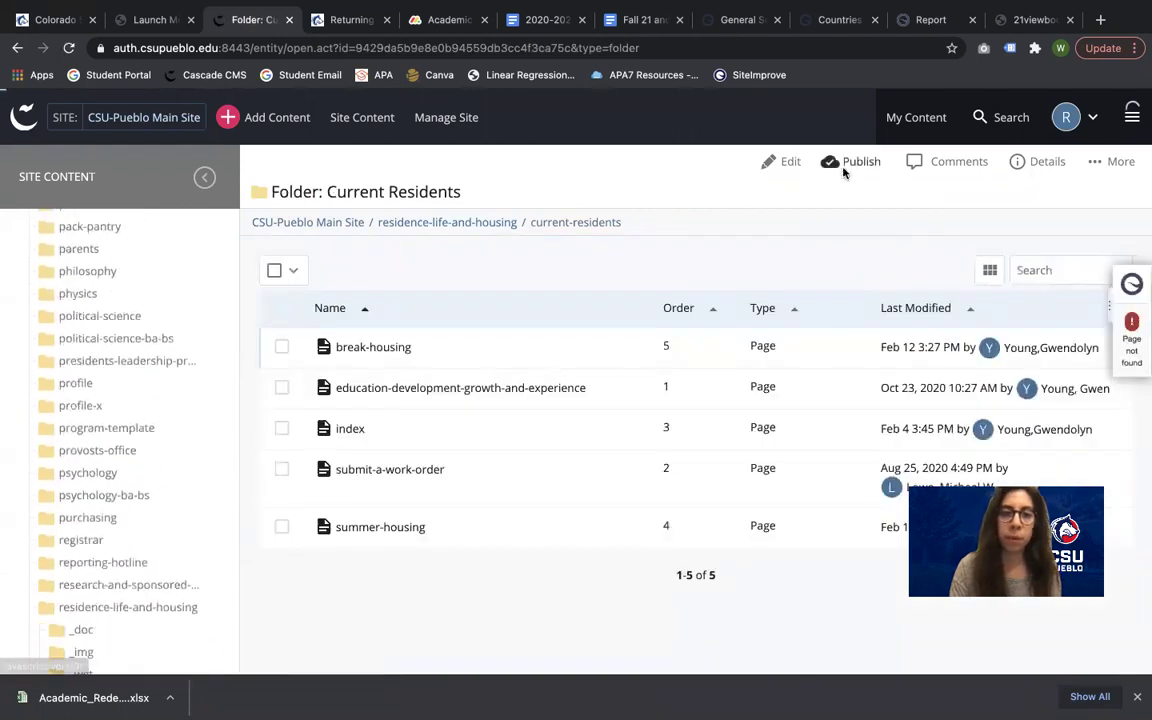
{"action": "left_click", "coordinate": [842, 161]}
{"action": "left_click", "coordinate": [277, 477]}
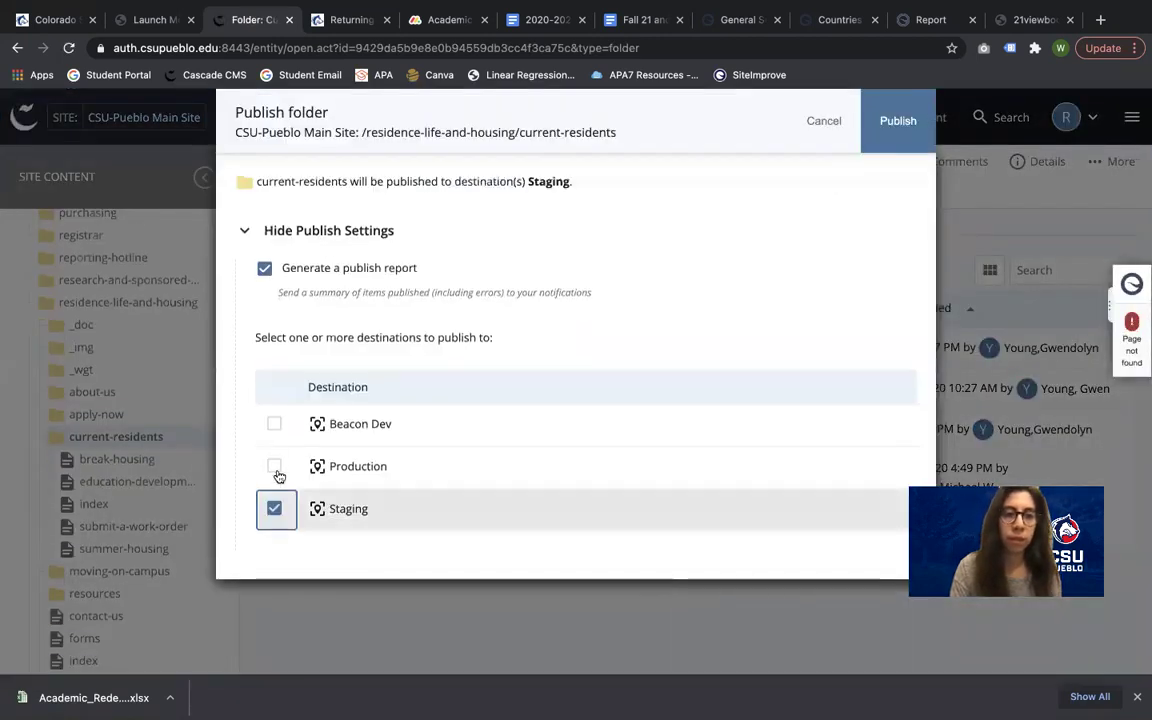
{"action": "left_click", "coordinate": [276, 467]}
{"action": "left_click", "coordinate": [897, 125]}
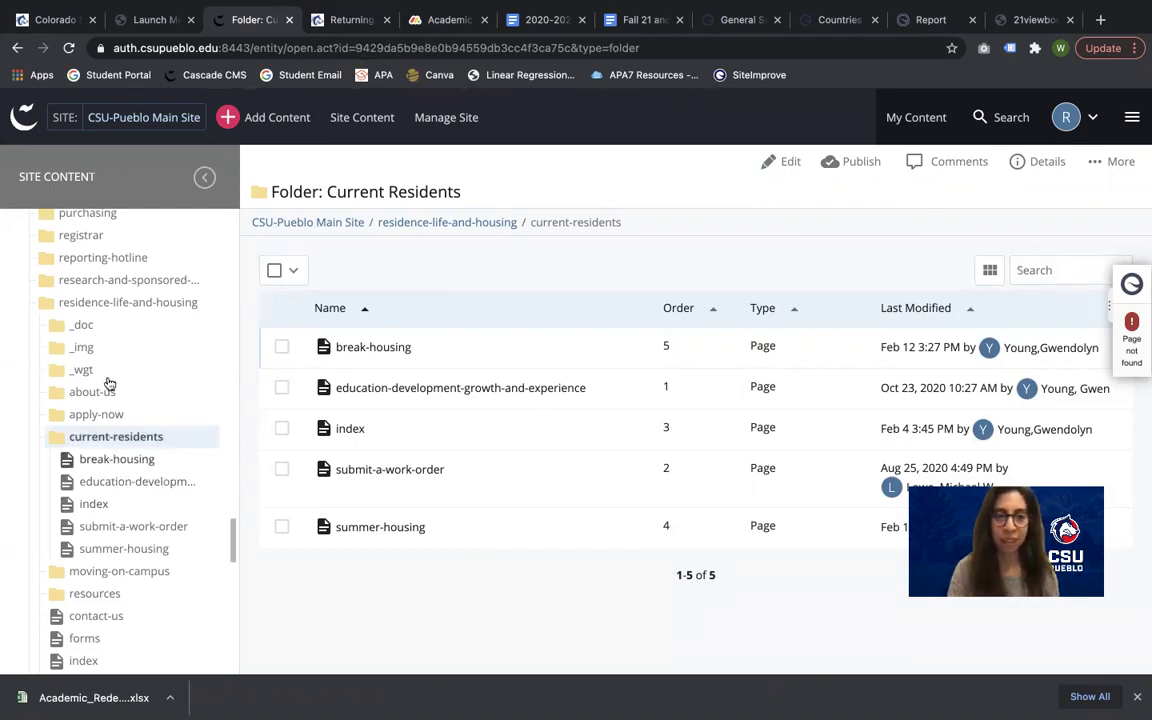
Look through the files in the residence-life-and-housing _doc folder, collapse it, and review the section's remaining folders and pages.
{"action": "left_click", "coordinate": [110, 330]}
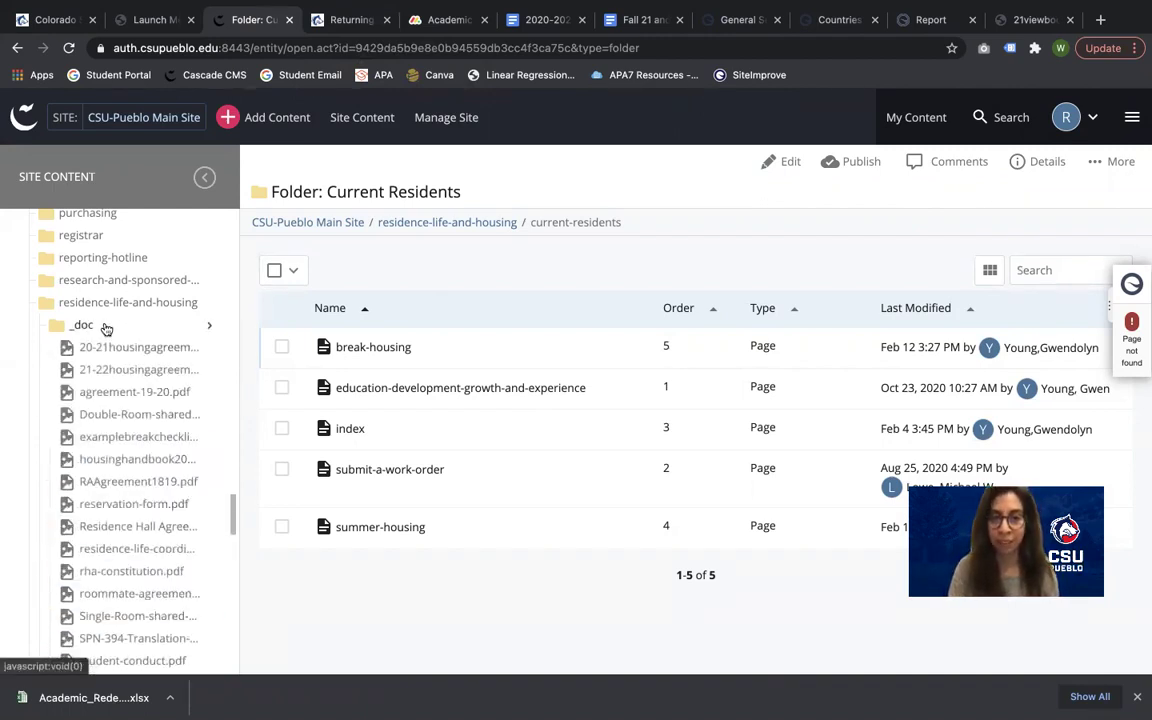
{"action": "left_click", "coordinate": [95, 326]}
{"action": "scroll", "coordinate": [113, 557], "scroll_direction": "down", "scroll_amount": 3}
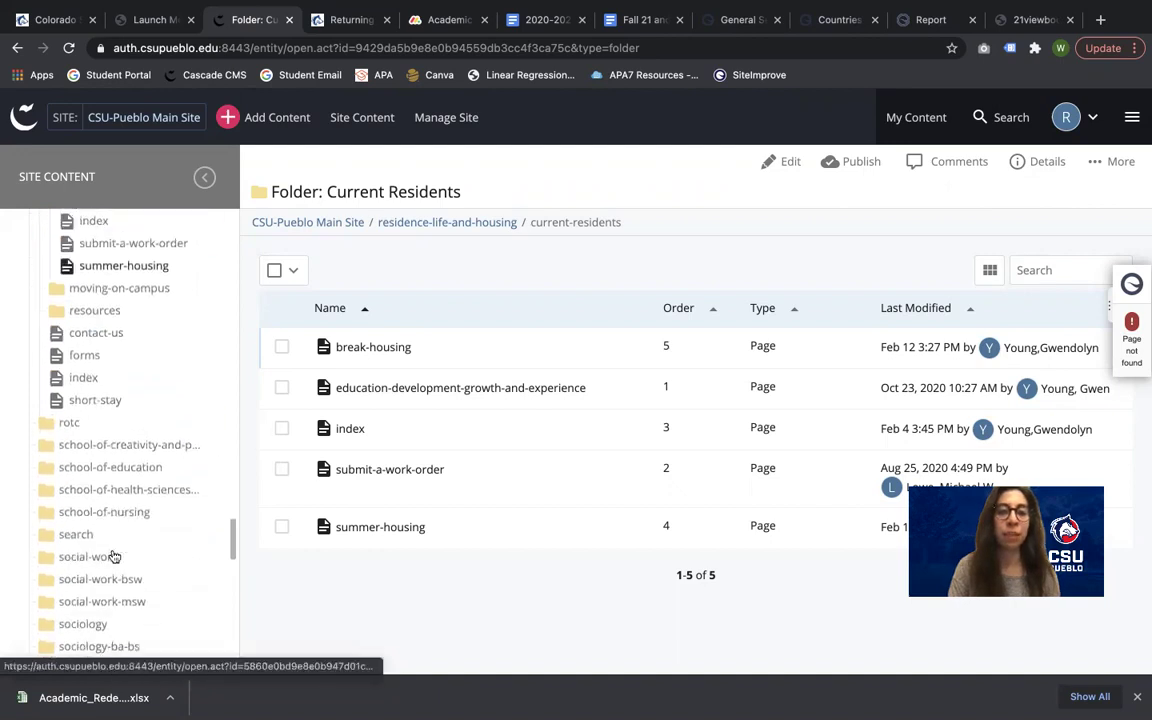
{"action": "scroll", "coordinate": [113, 557], "scroll_direction": "down", "scroll_amount": 1}
{"action": "scroll", "coordinate": [113, 557], "scroll_direction": "down", "scroll_amount": 2}
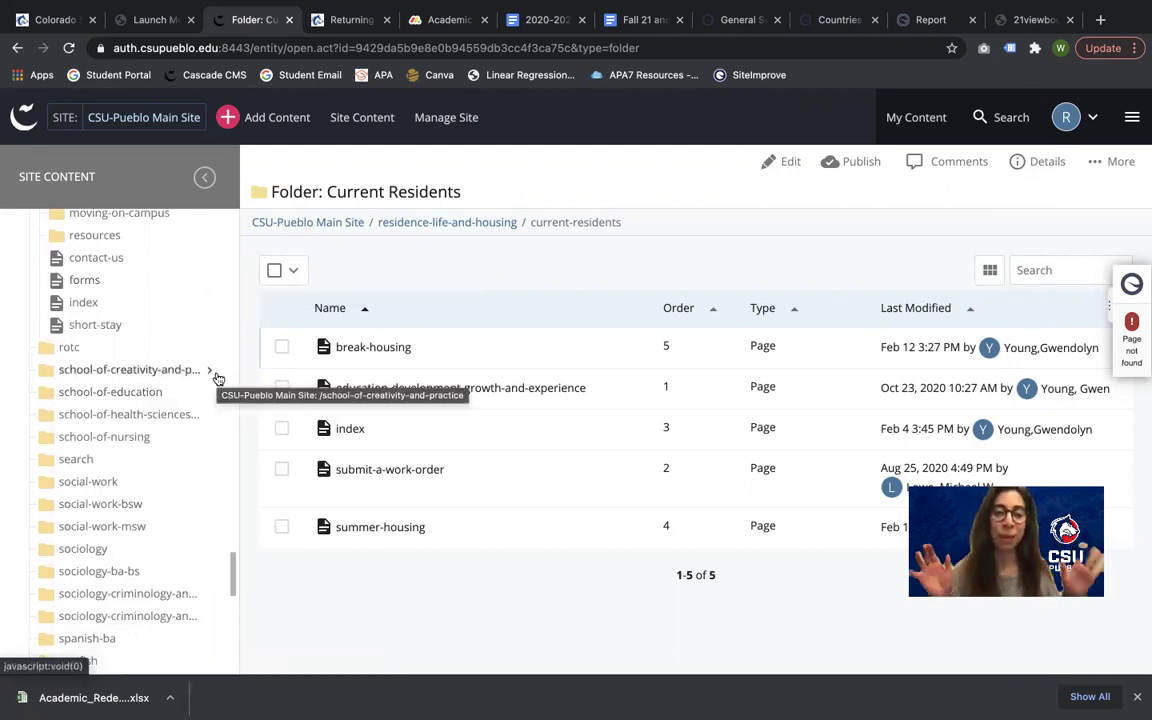
{"action": "scroll", "coordinate": [137, 352], "scroll_direction": "up", "scroll_amount": 3}
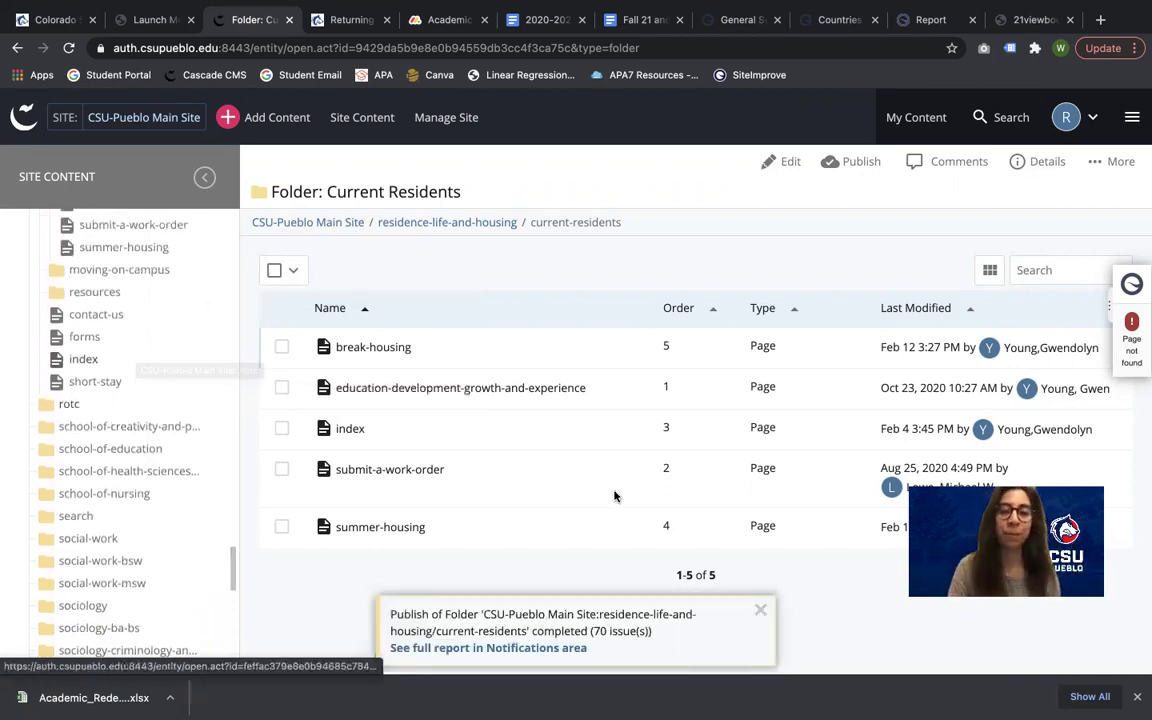
Check the side navigation on the live Current Residents, Resources, Camps, Conferences, and Short Stays and About Us pages.
{"action": "left_click", "coordinate": [346, 20]}
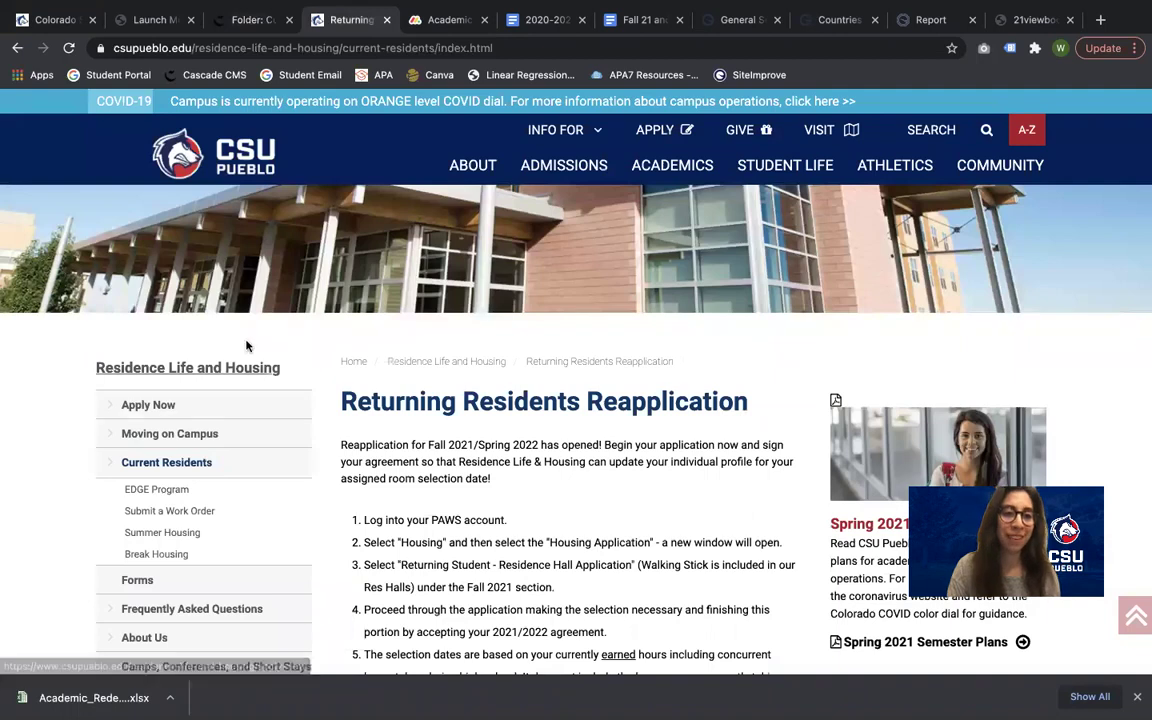
{"action": "scroll", "coordinate": [216, 386], "scroll_direction": "down", "scroll_amount": 3}
{"action": "scroll", "coordinate": [213, 386], "scroll_direction": "down", "scroll_amount": 3}
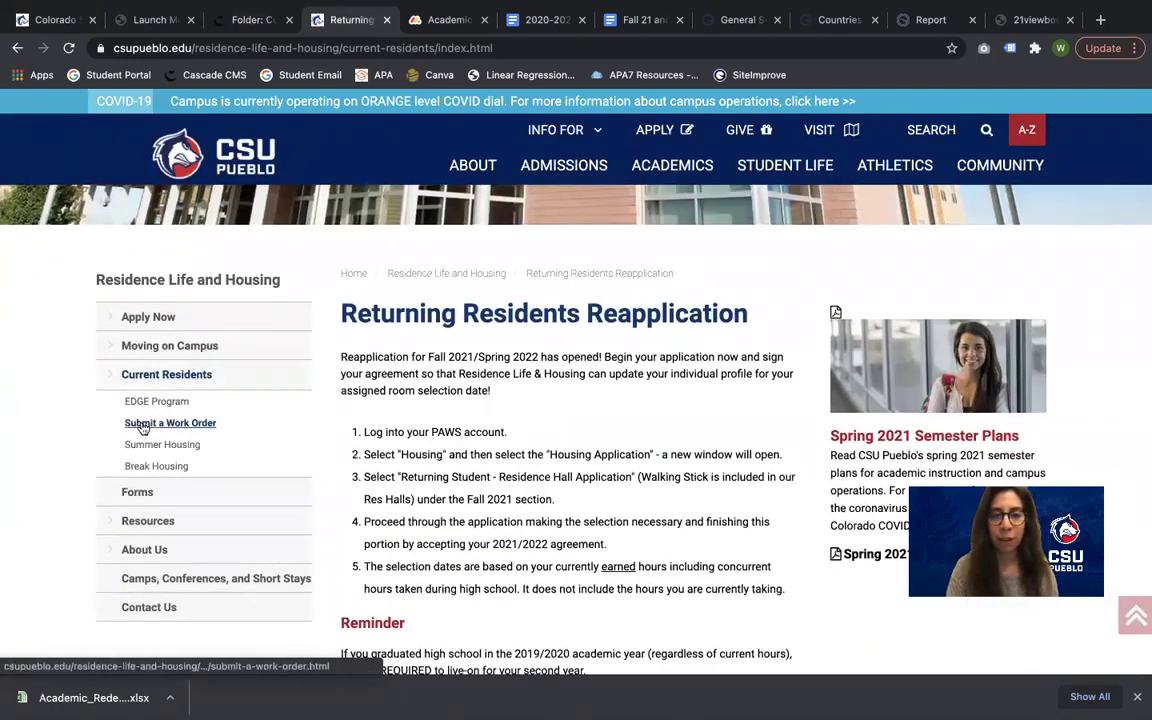
{"action": "left_click", "coordinate": [149, 524]}
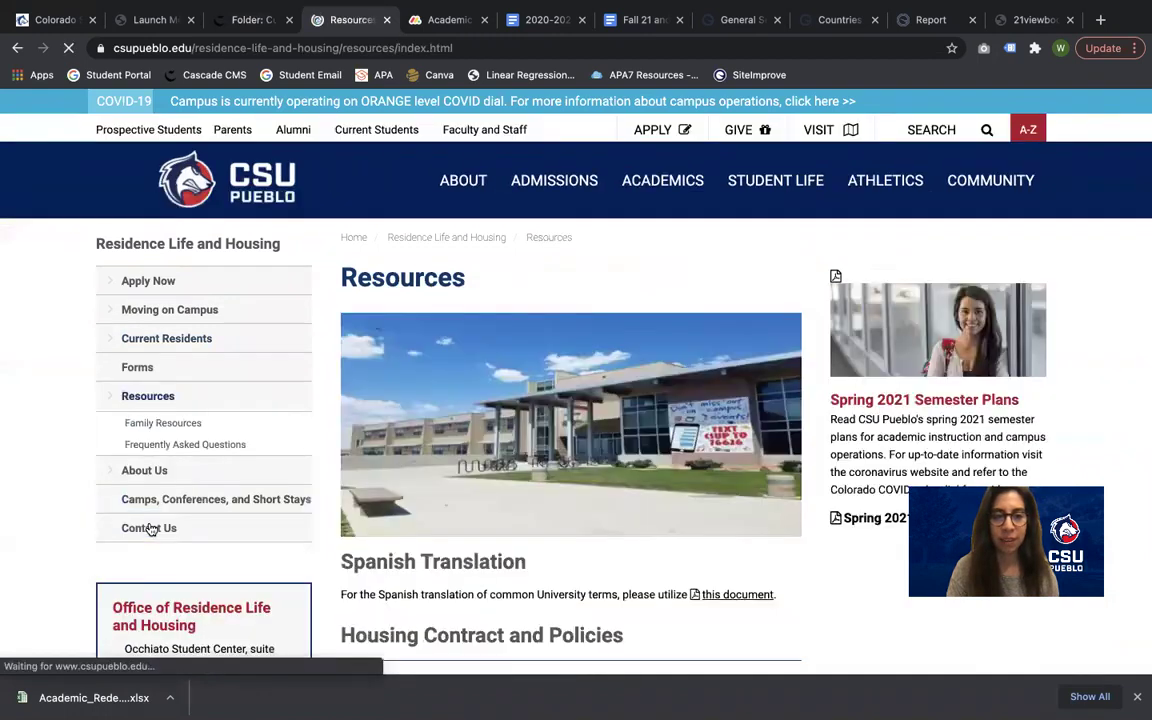
{"action": "scroll", "coordinate": [160, 520], "scroll_direction": "down", "scroll_amount": 1}
{"action": "left_click", "coordinate": [165, 481]}
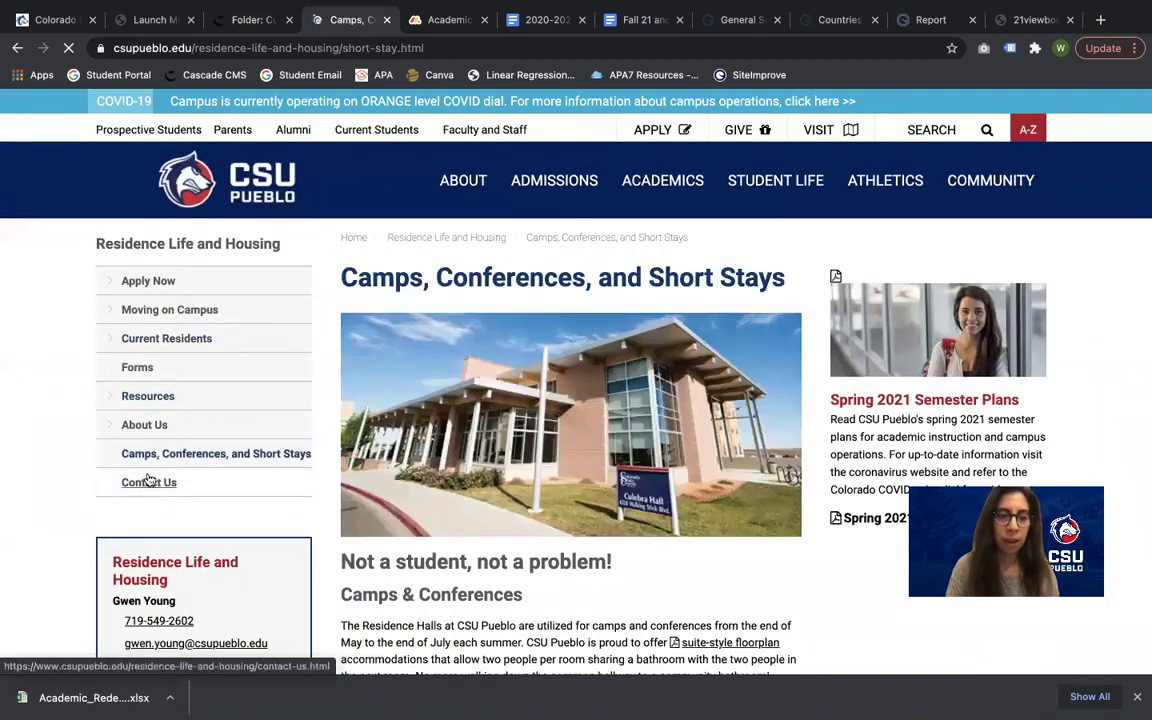
{"action": "left_click", "coordinate": [144, 425]}
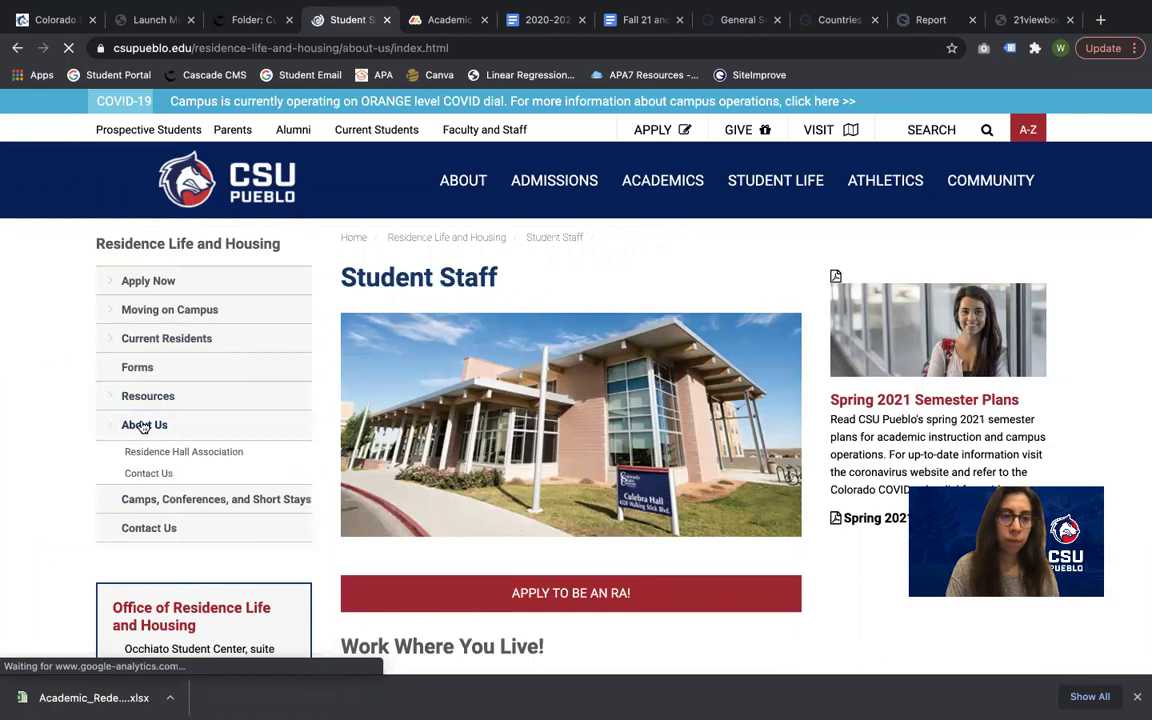